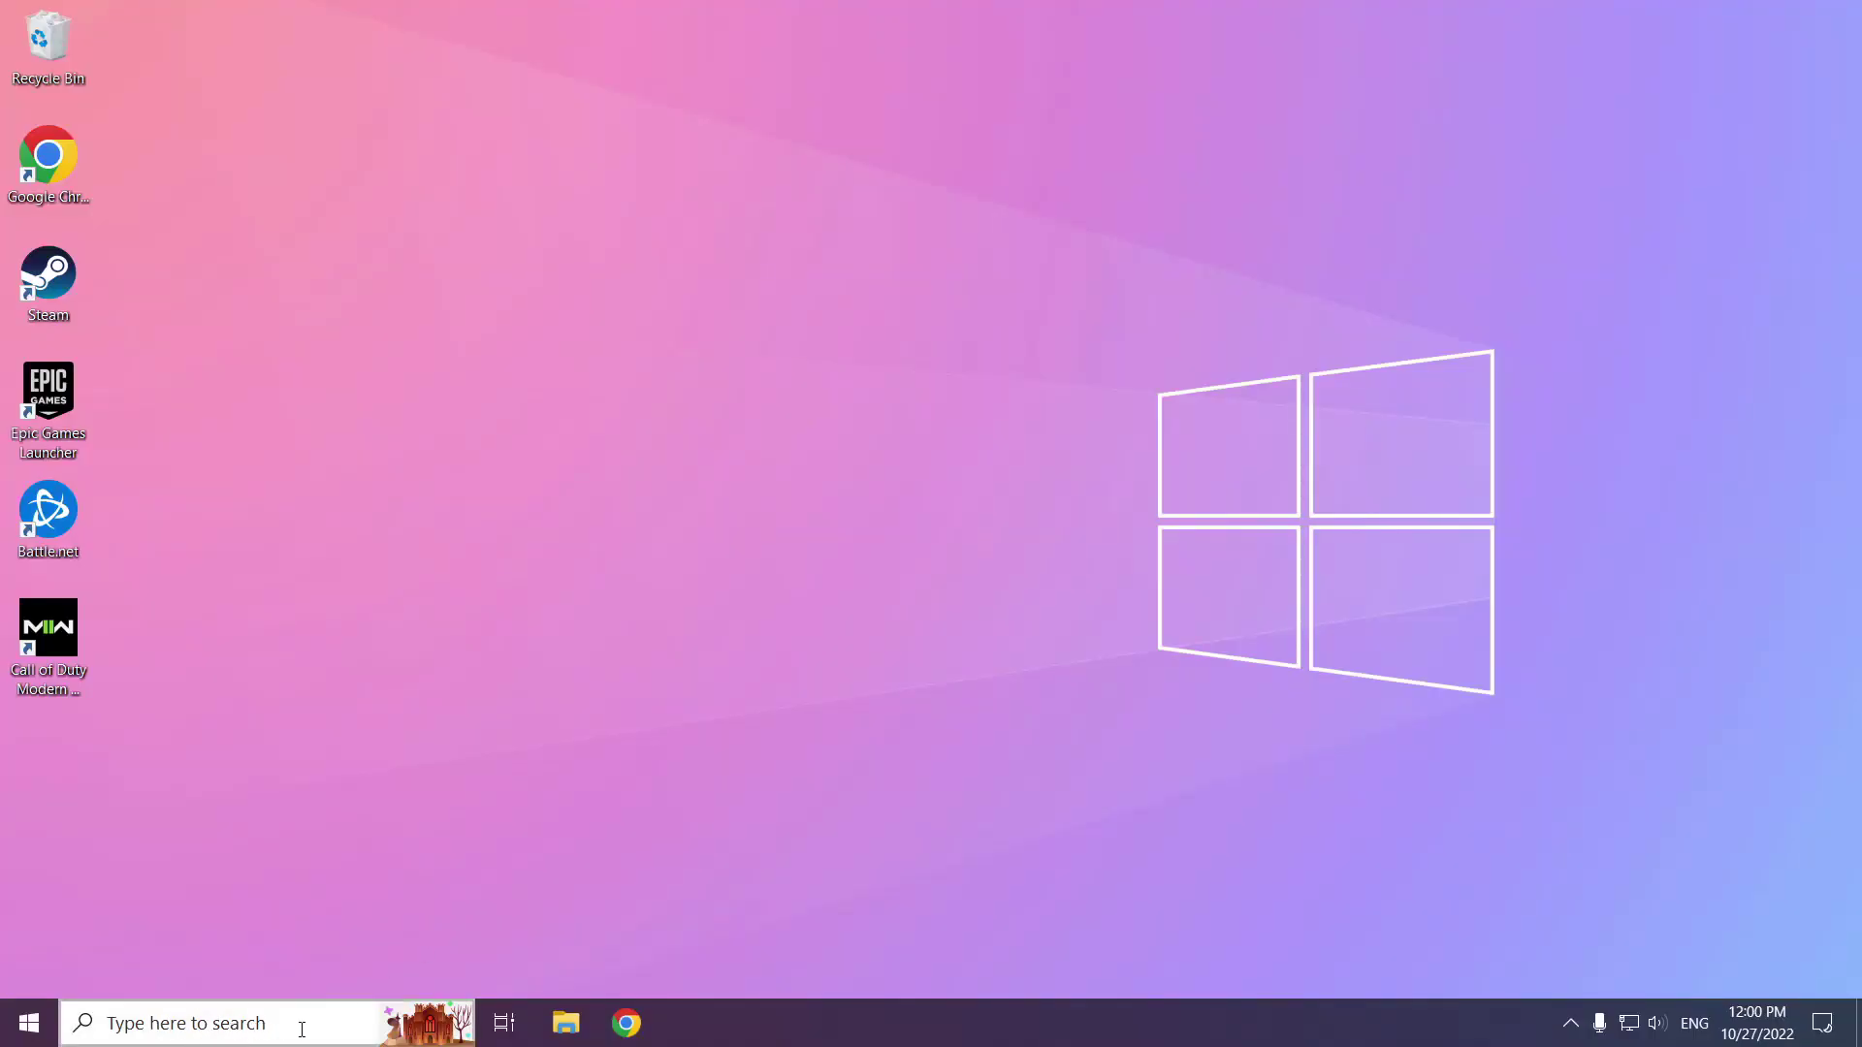
Step: Search Windows for "firewall" to reach the Firewall & network protection settings
{"action": "left_click", "coordinate": [301, 1027]}
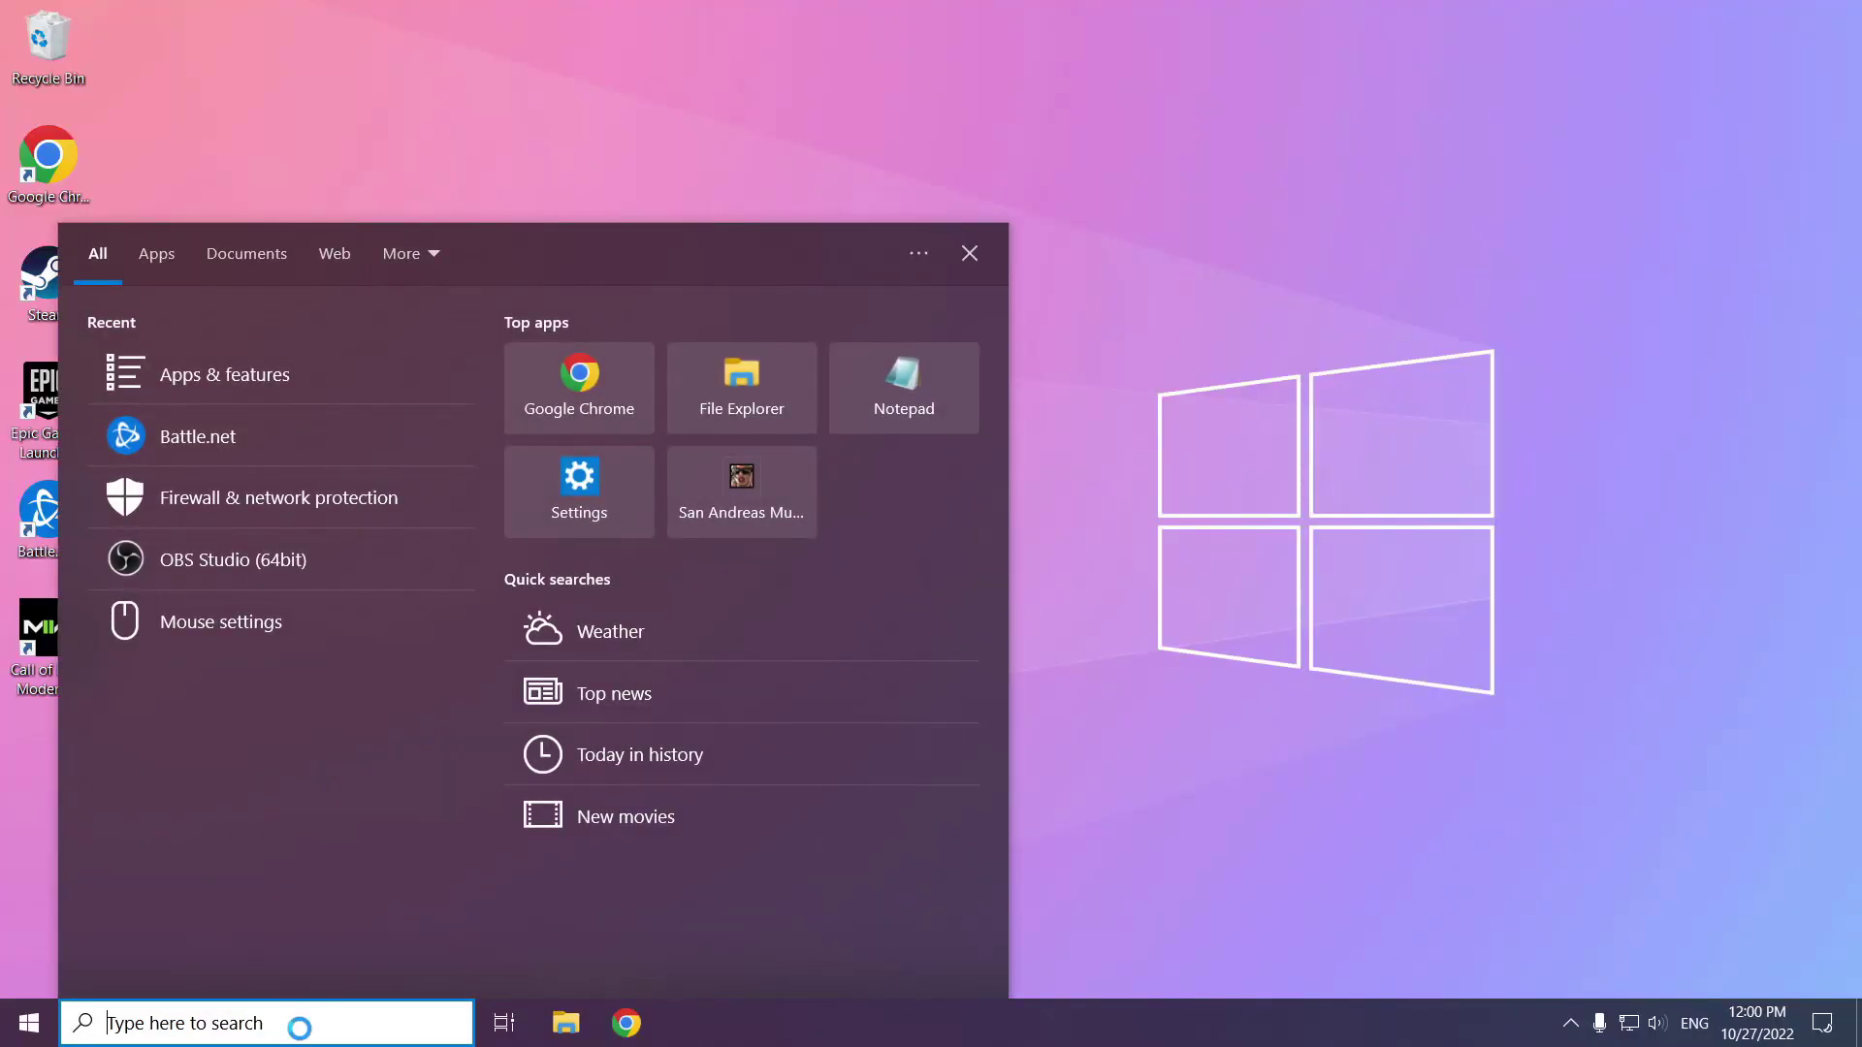
{"action": "type", "text": "fir"}
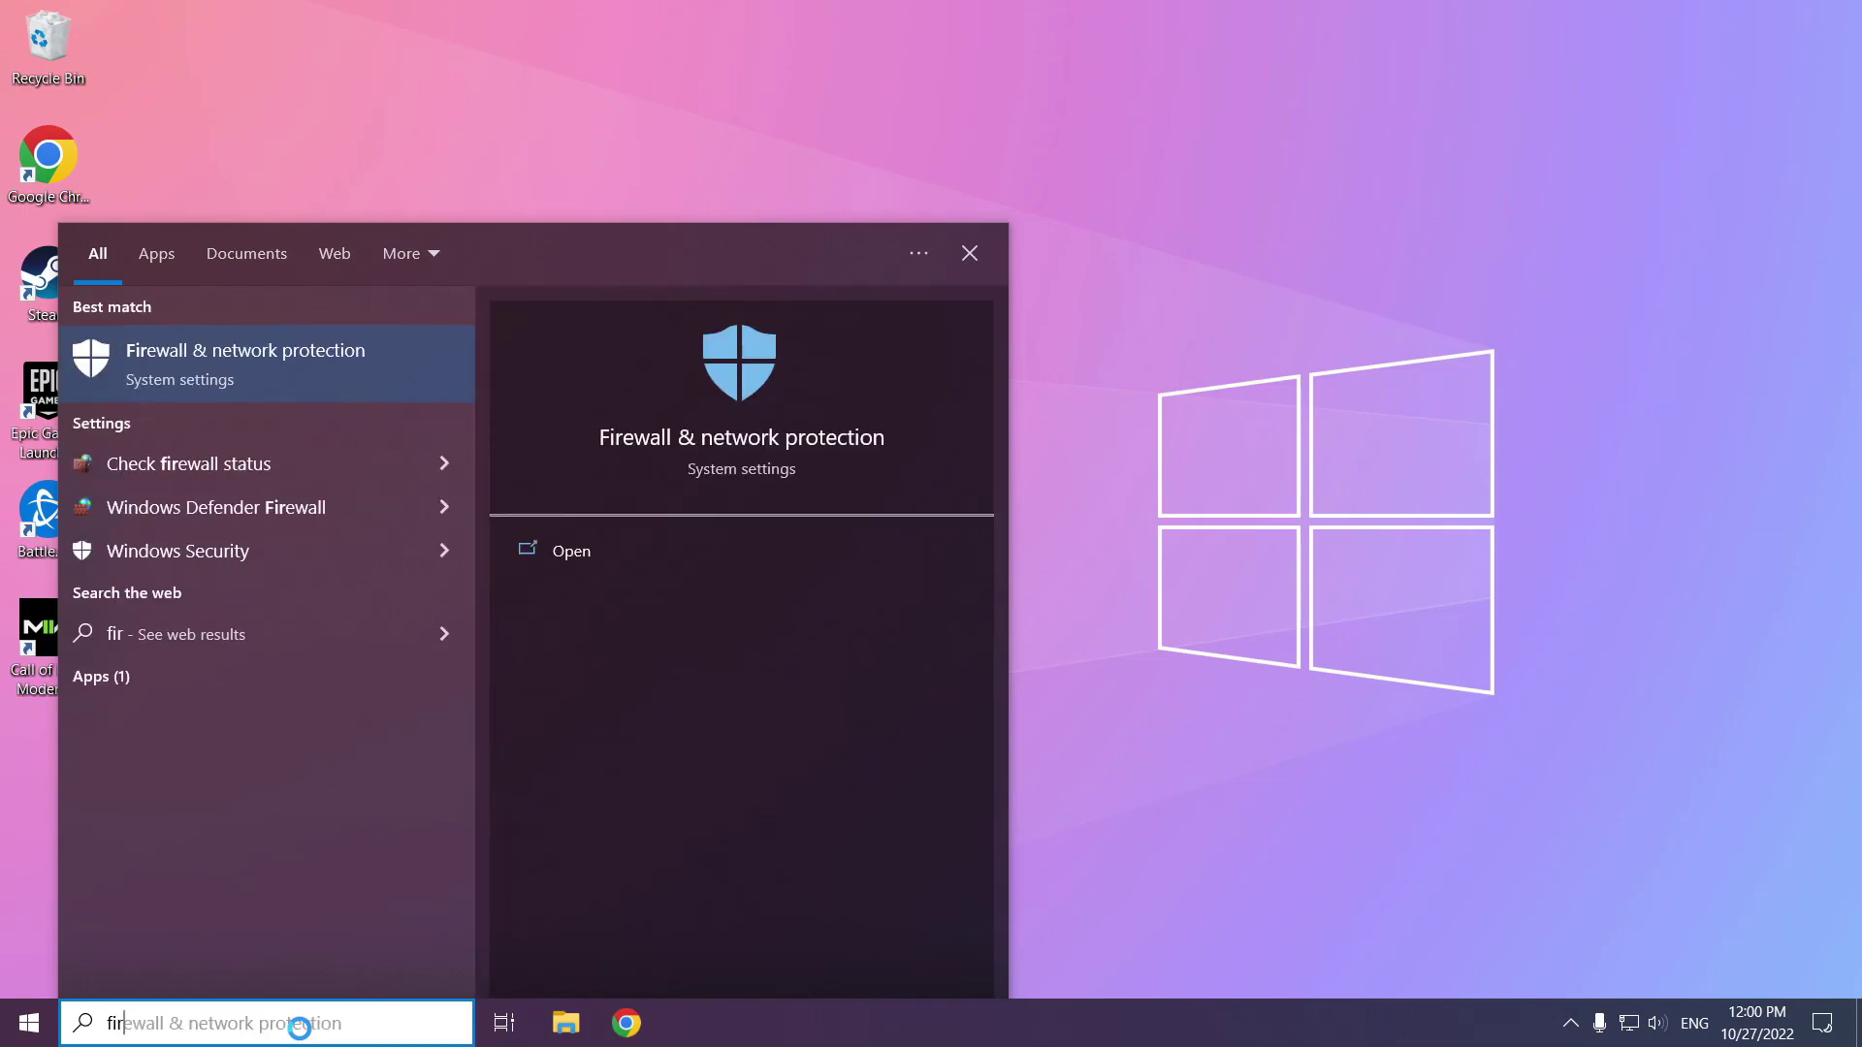
{"action": "type", "text": "ewall"}
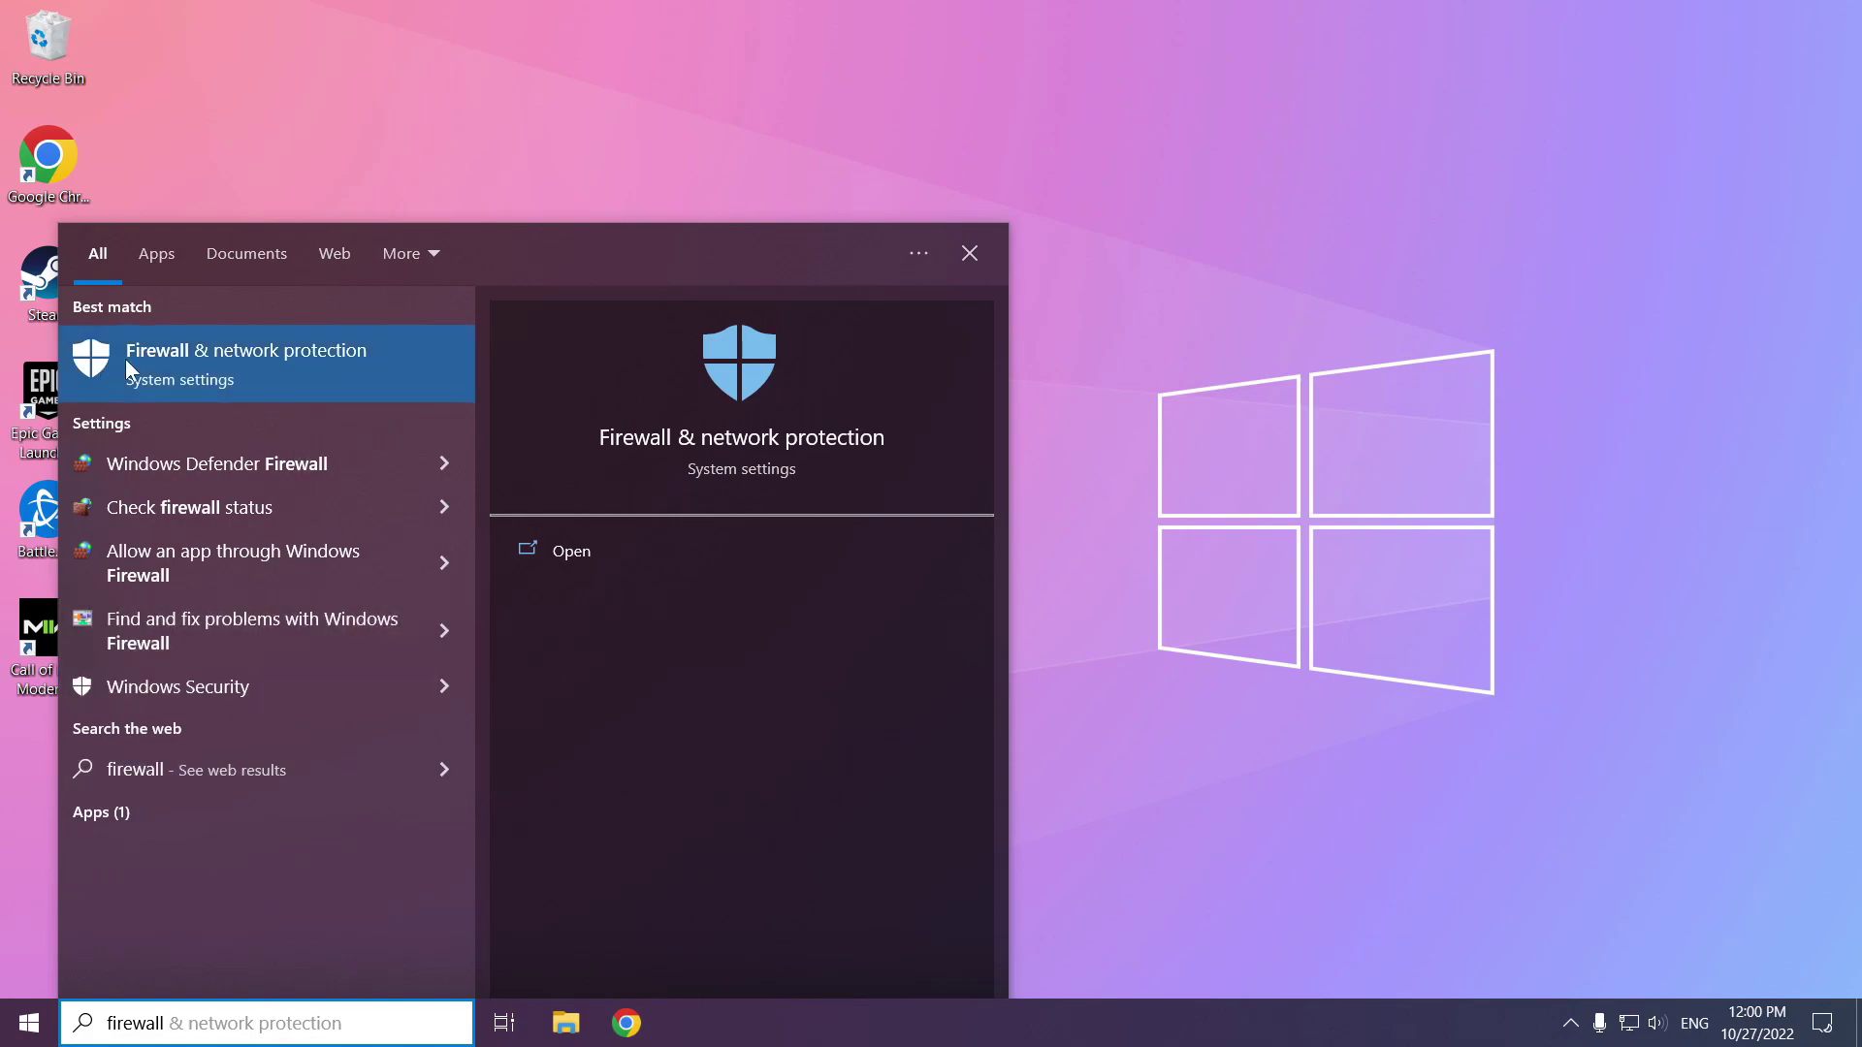
Step: Unlock the firewall's allowed-apps list via Change settings and start Allow another app
{"action": "left_click", "coordinate": [296, 369]}
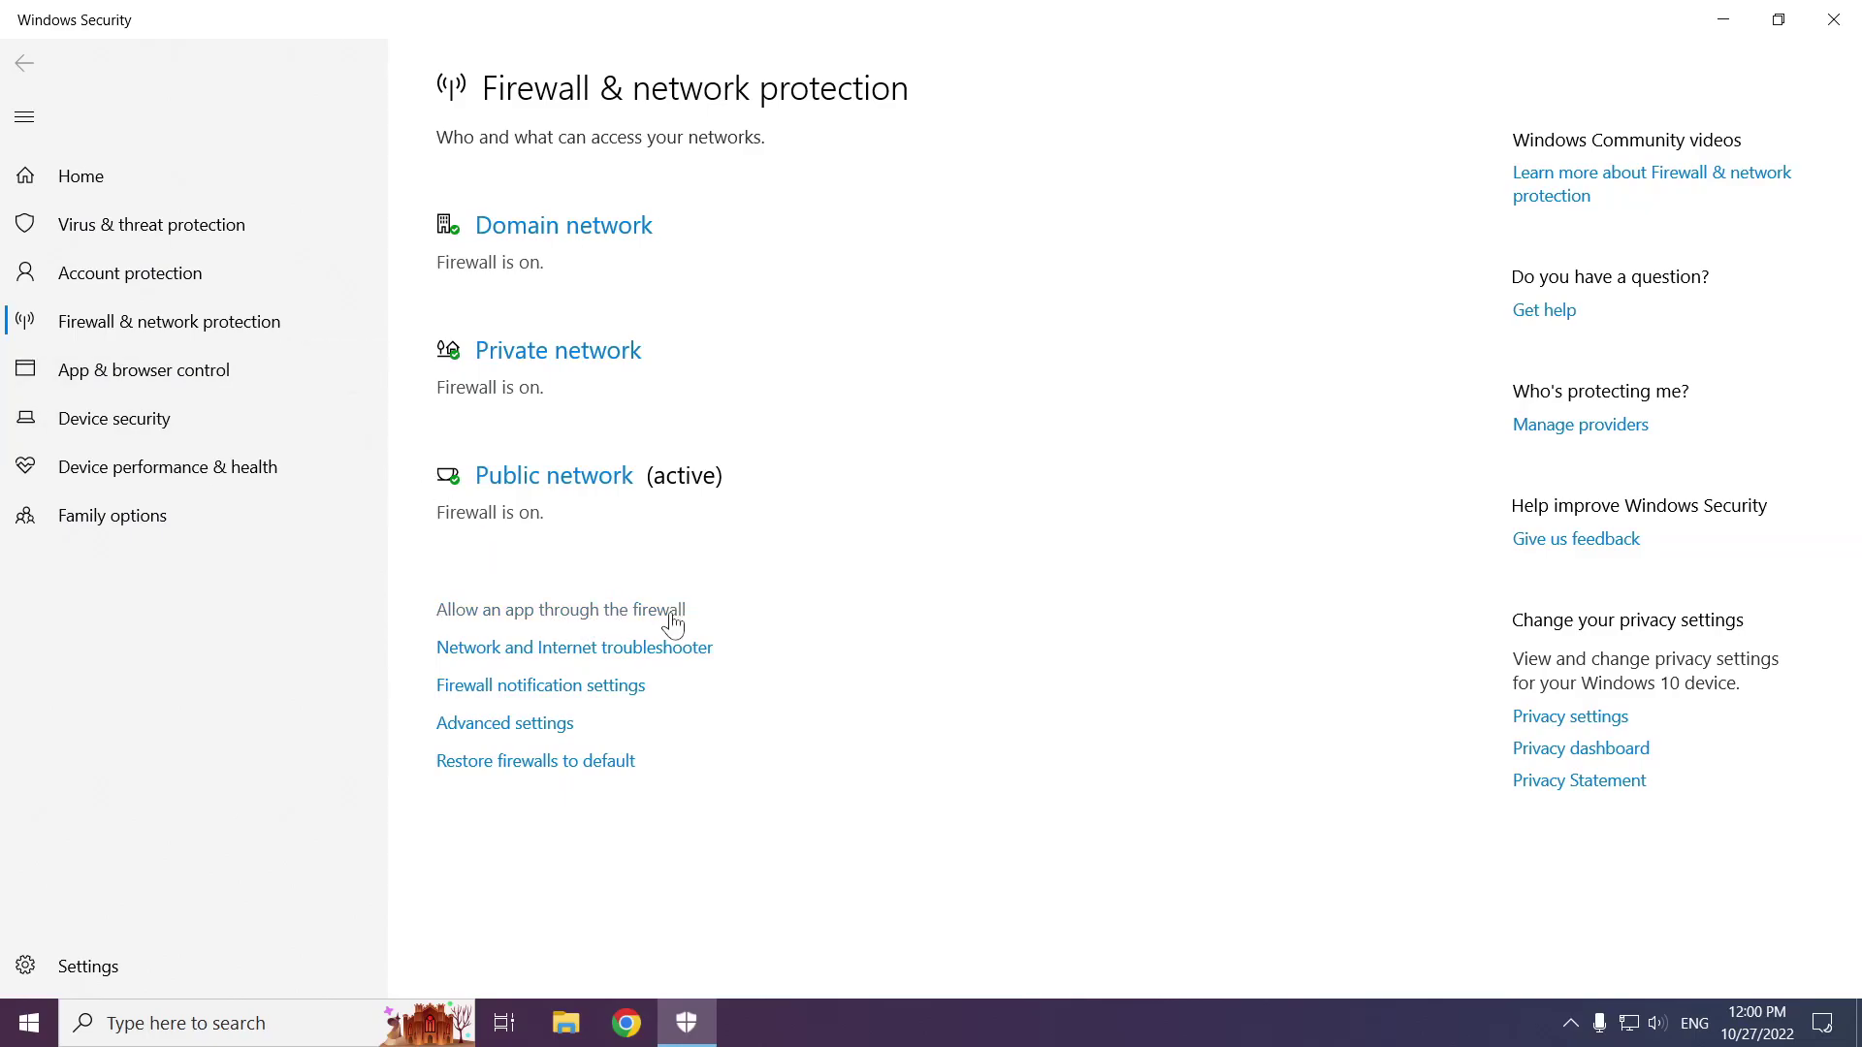
{"action": "left_click", "coordinate": [595, 622]}
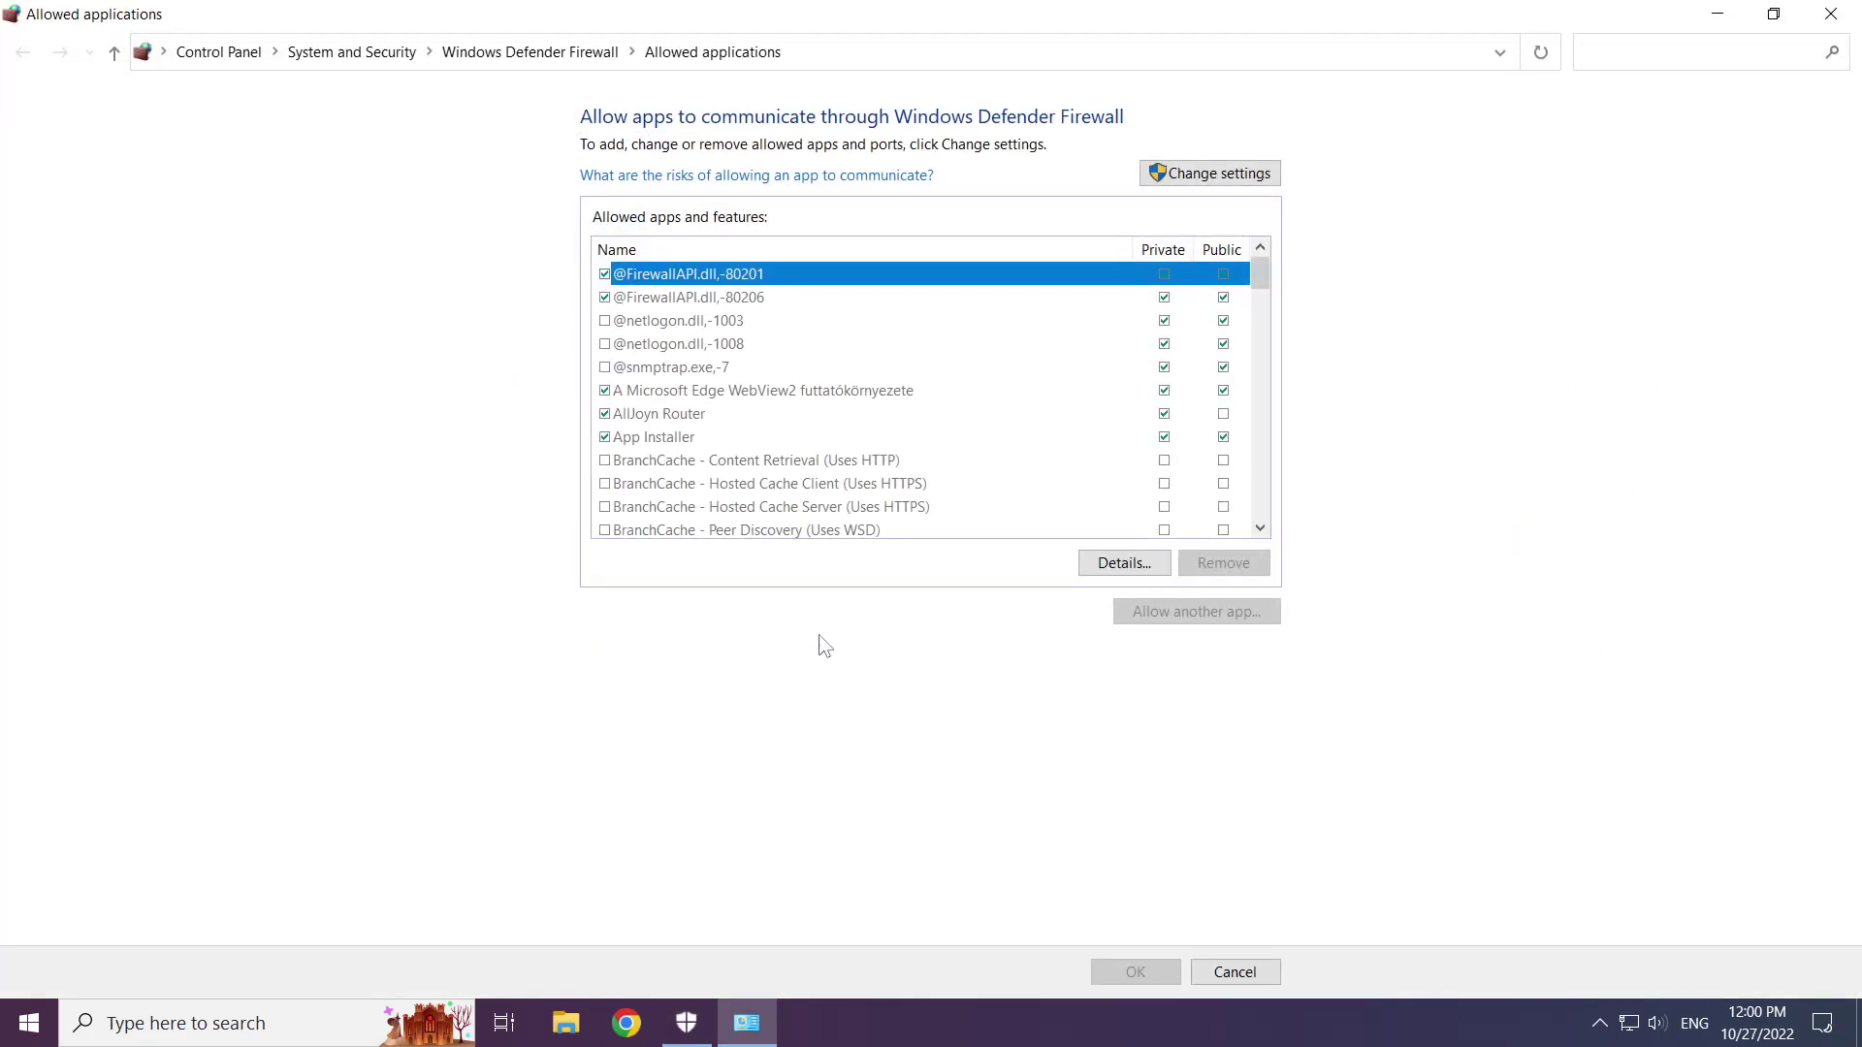
{"action": "left_click", "coordinate": [1246, 175]}
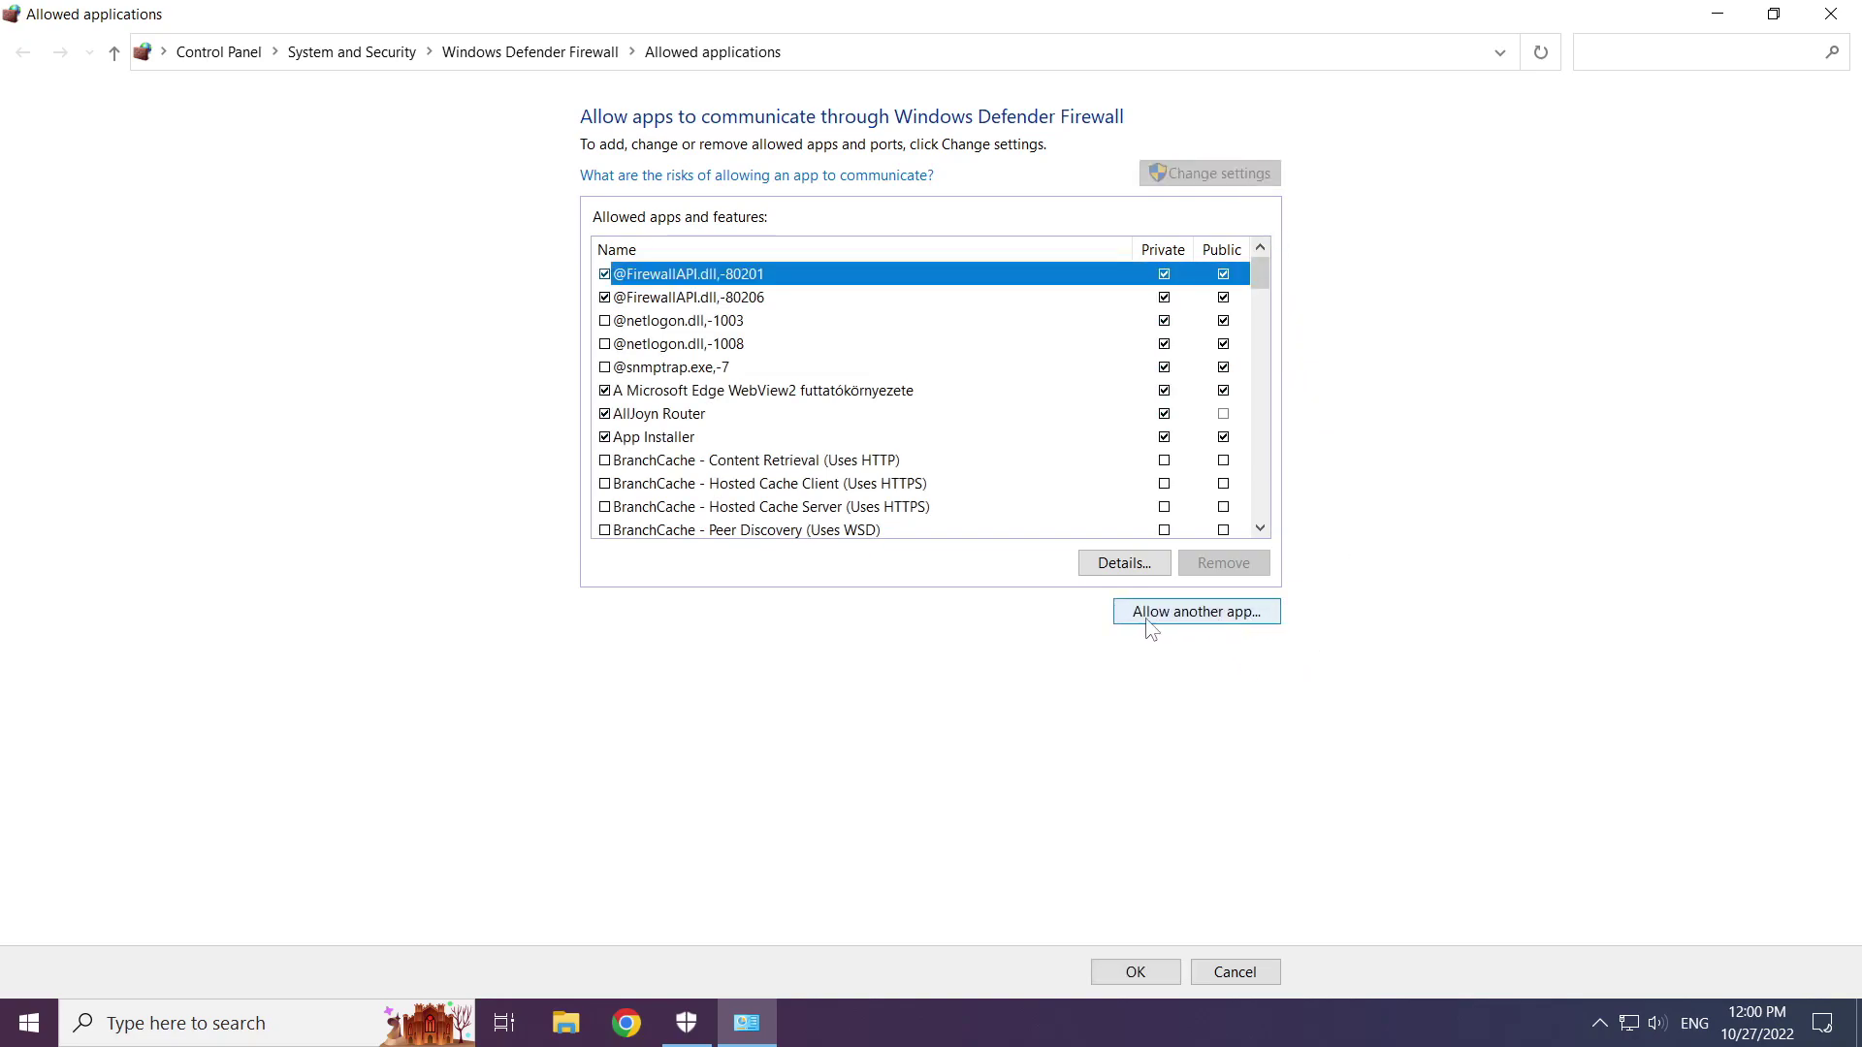
{"action": "left_click", "coordinate": [1202, 621]}
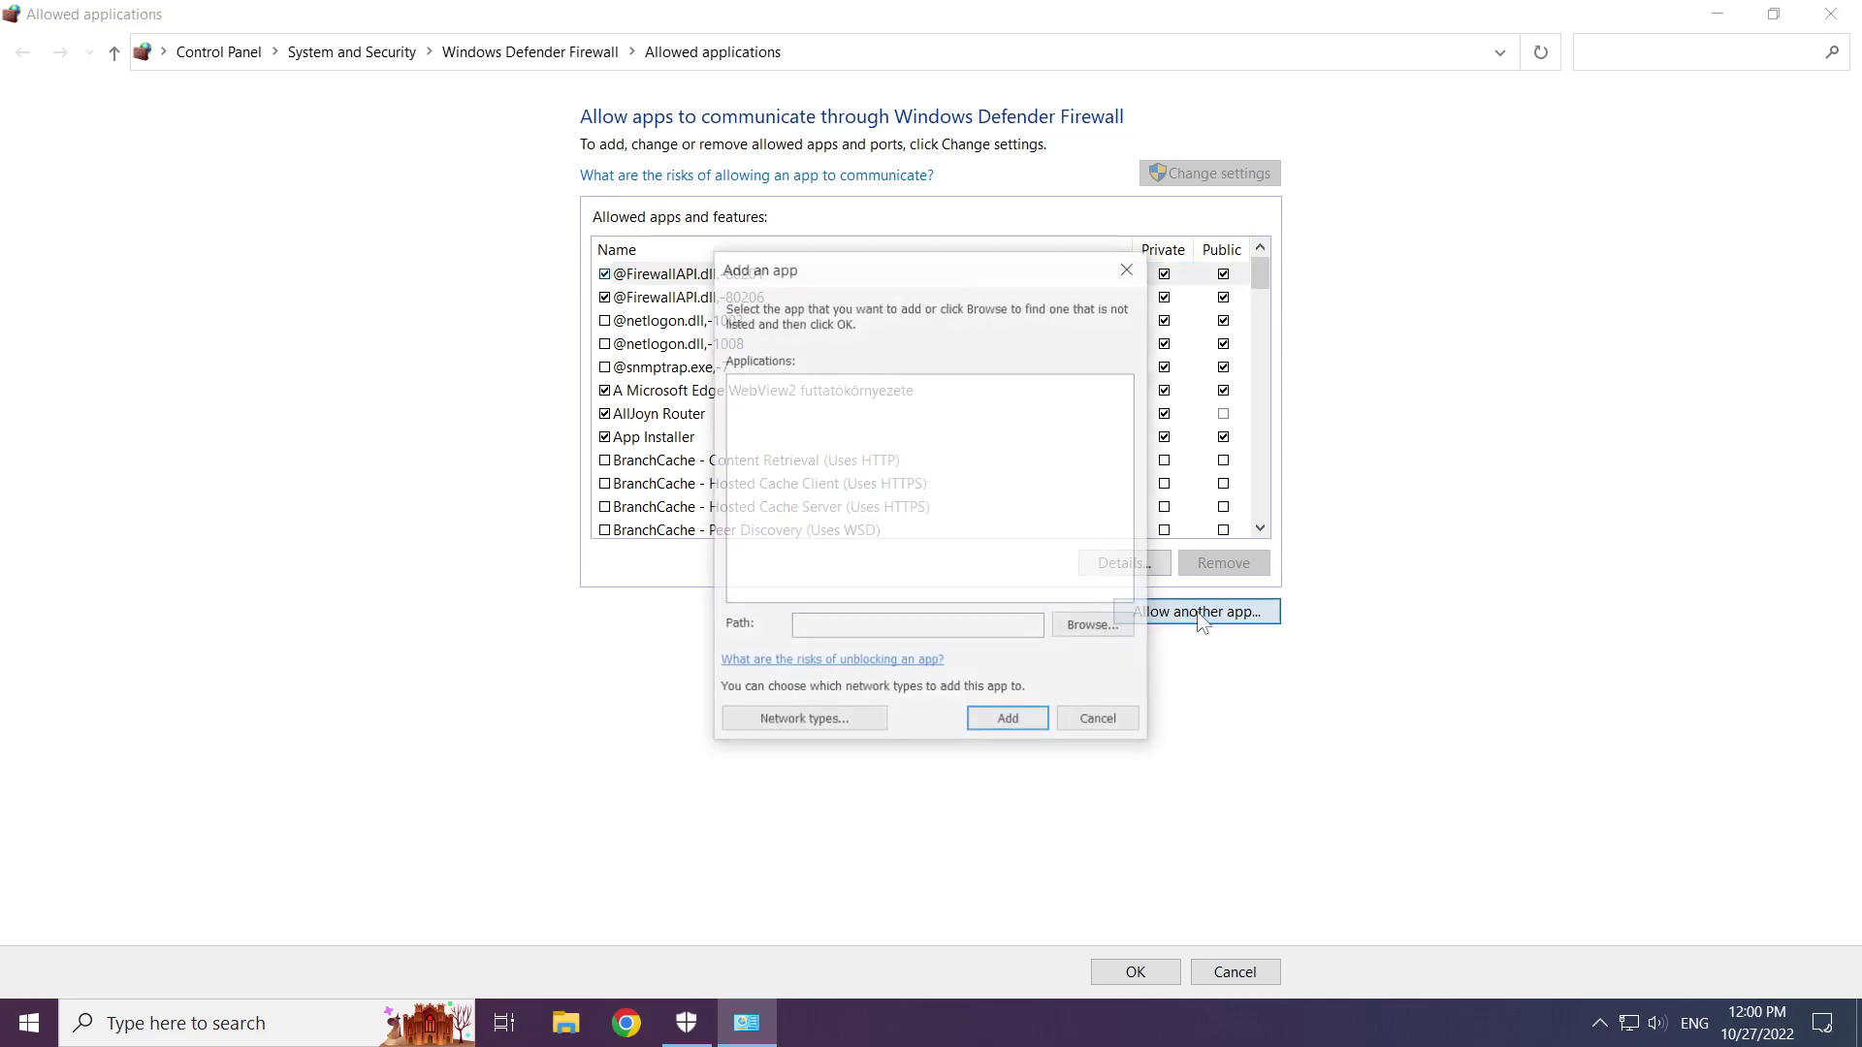
Step: Browse to Program Files (x86)\Call of Duty and choose Call of Duty Launcher as the app to add
{"action": "left_click", "coordinate": [1102, 629]}
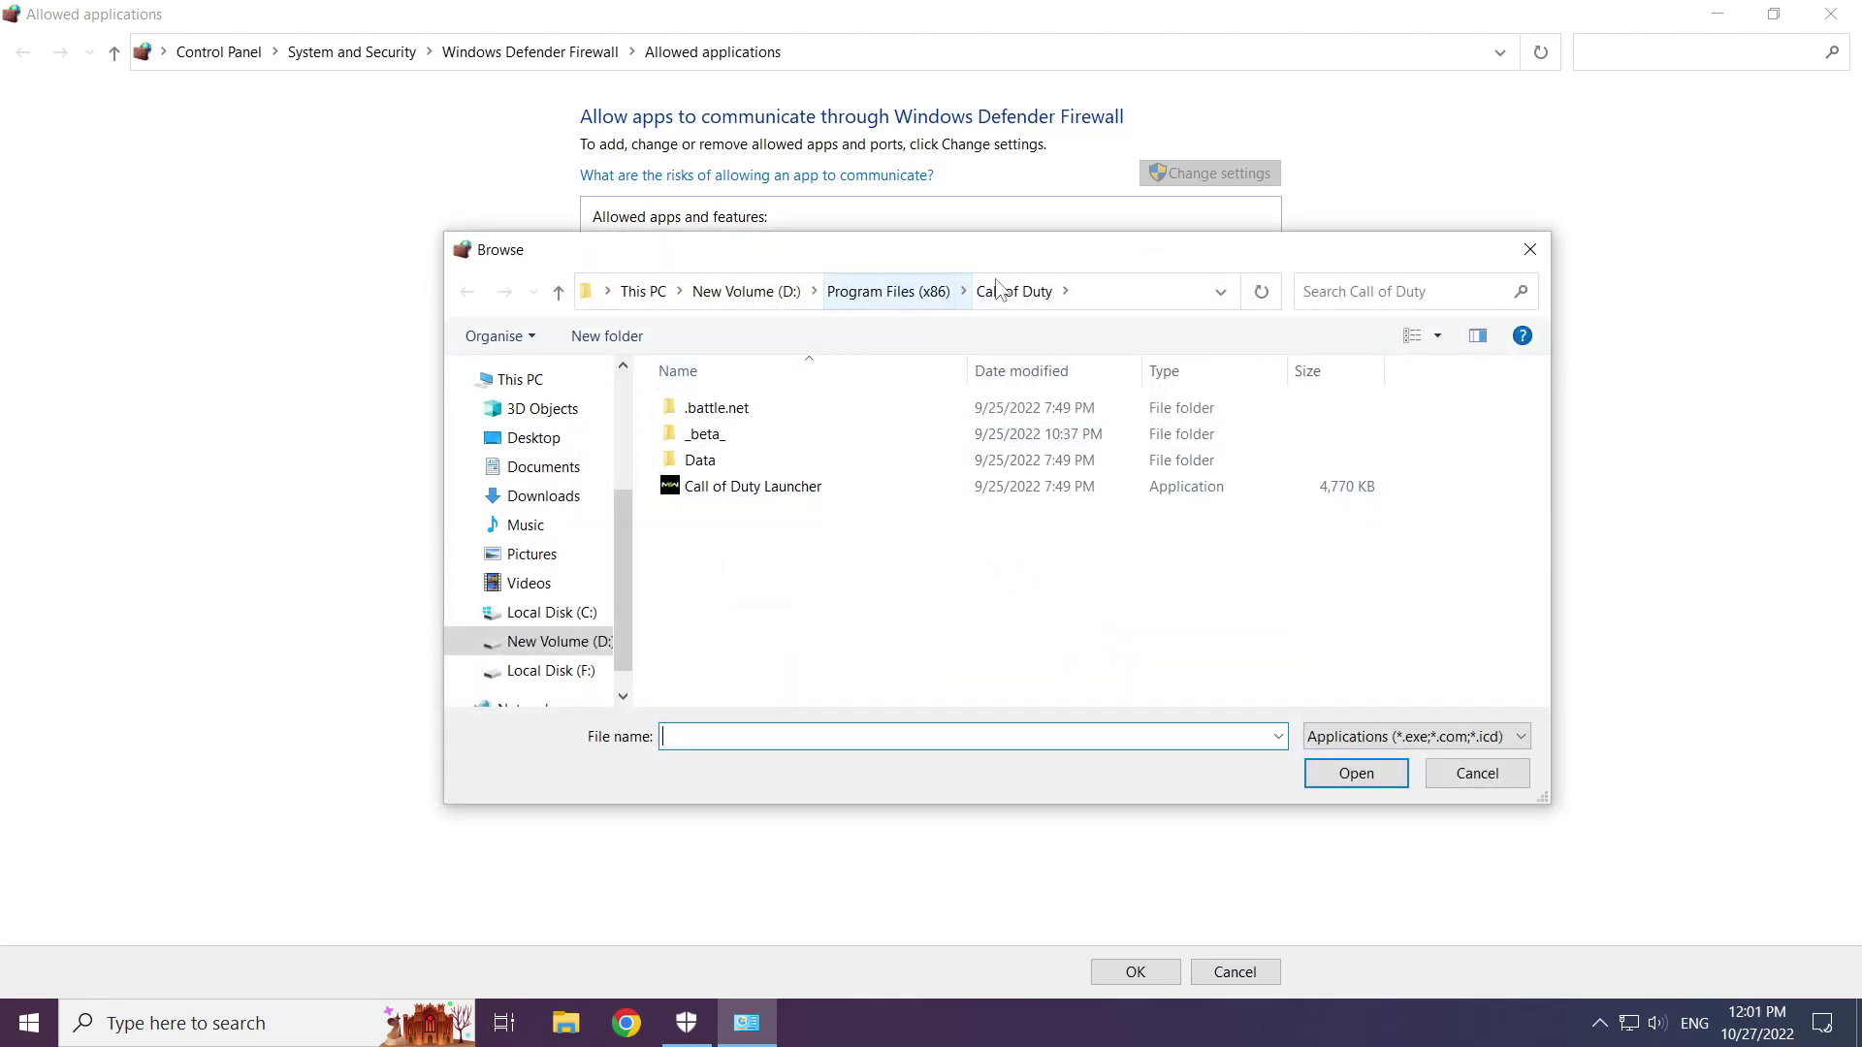
{"action": "left_click", "coordinate": [890, 291]}
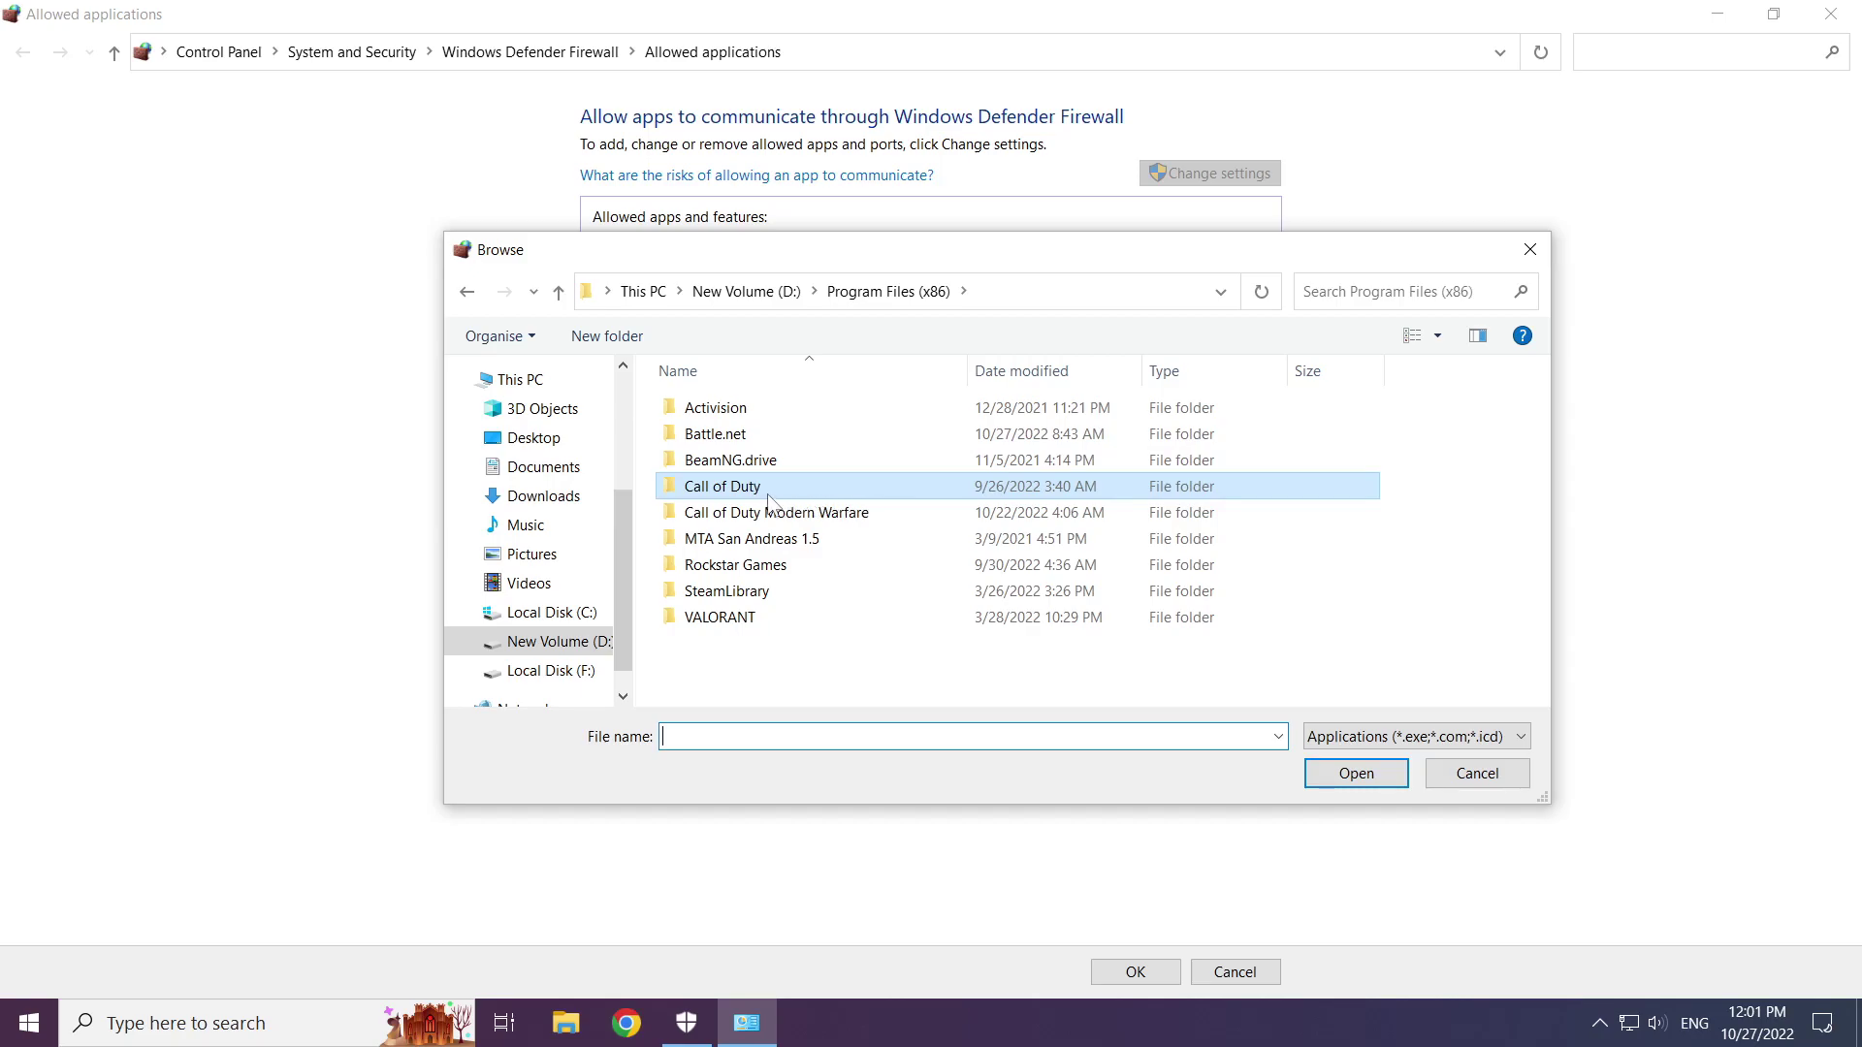
{"action": "double_click", "coordinate": [811, 489]}
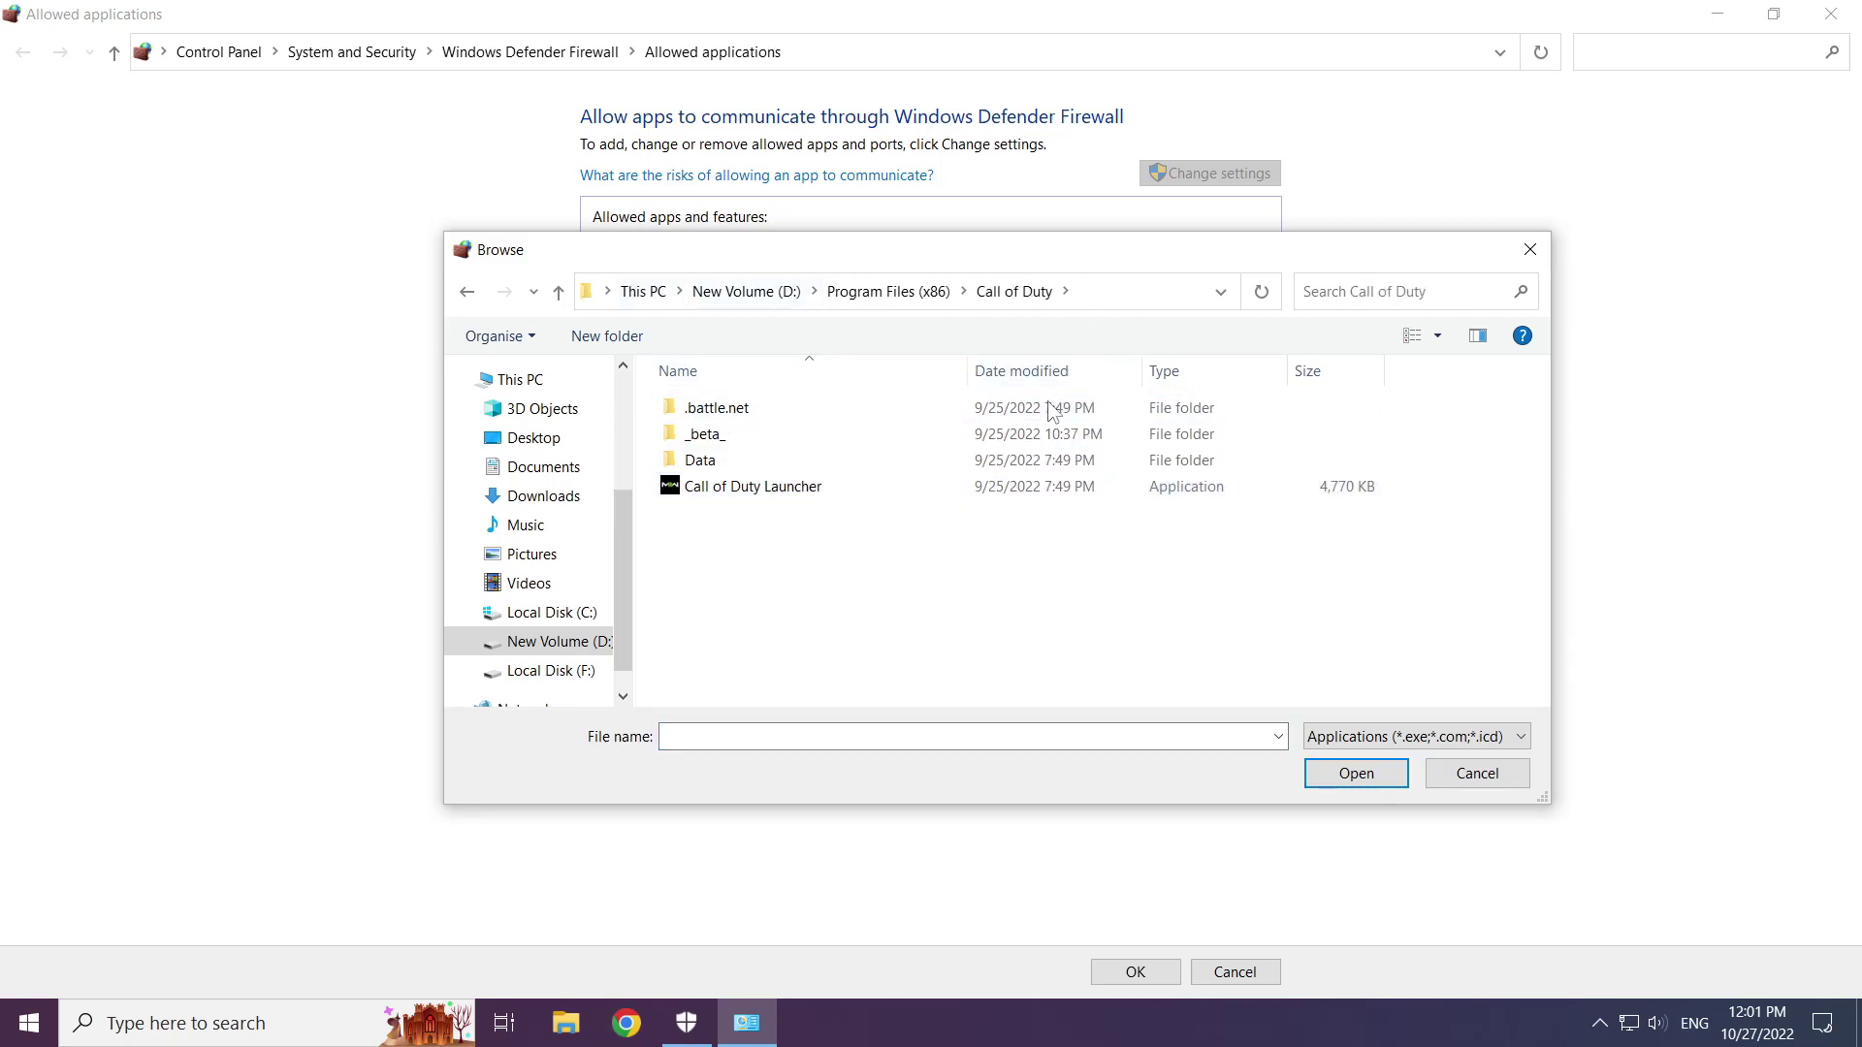
{"action": "left_click", "coordinate": [710, 492]}
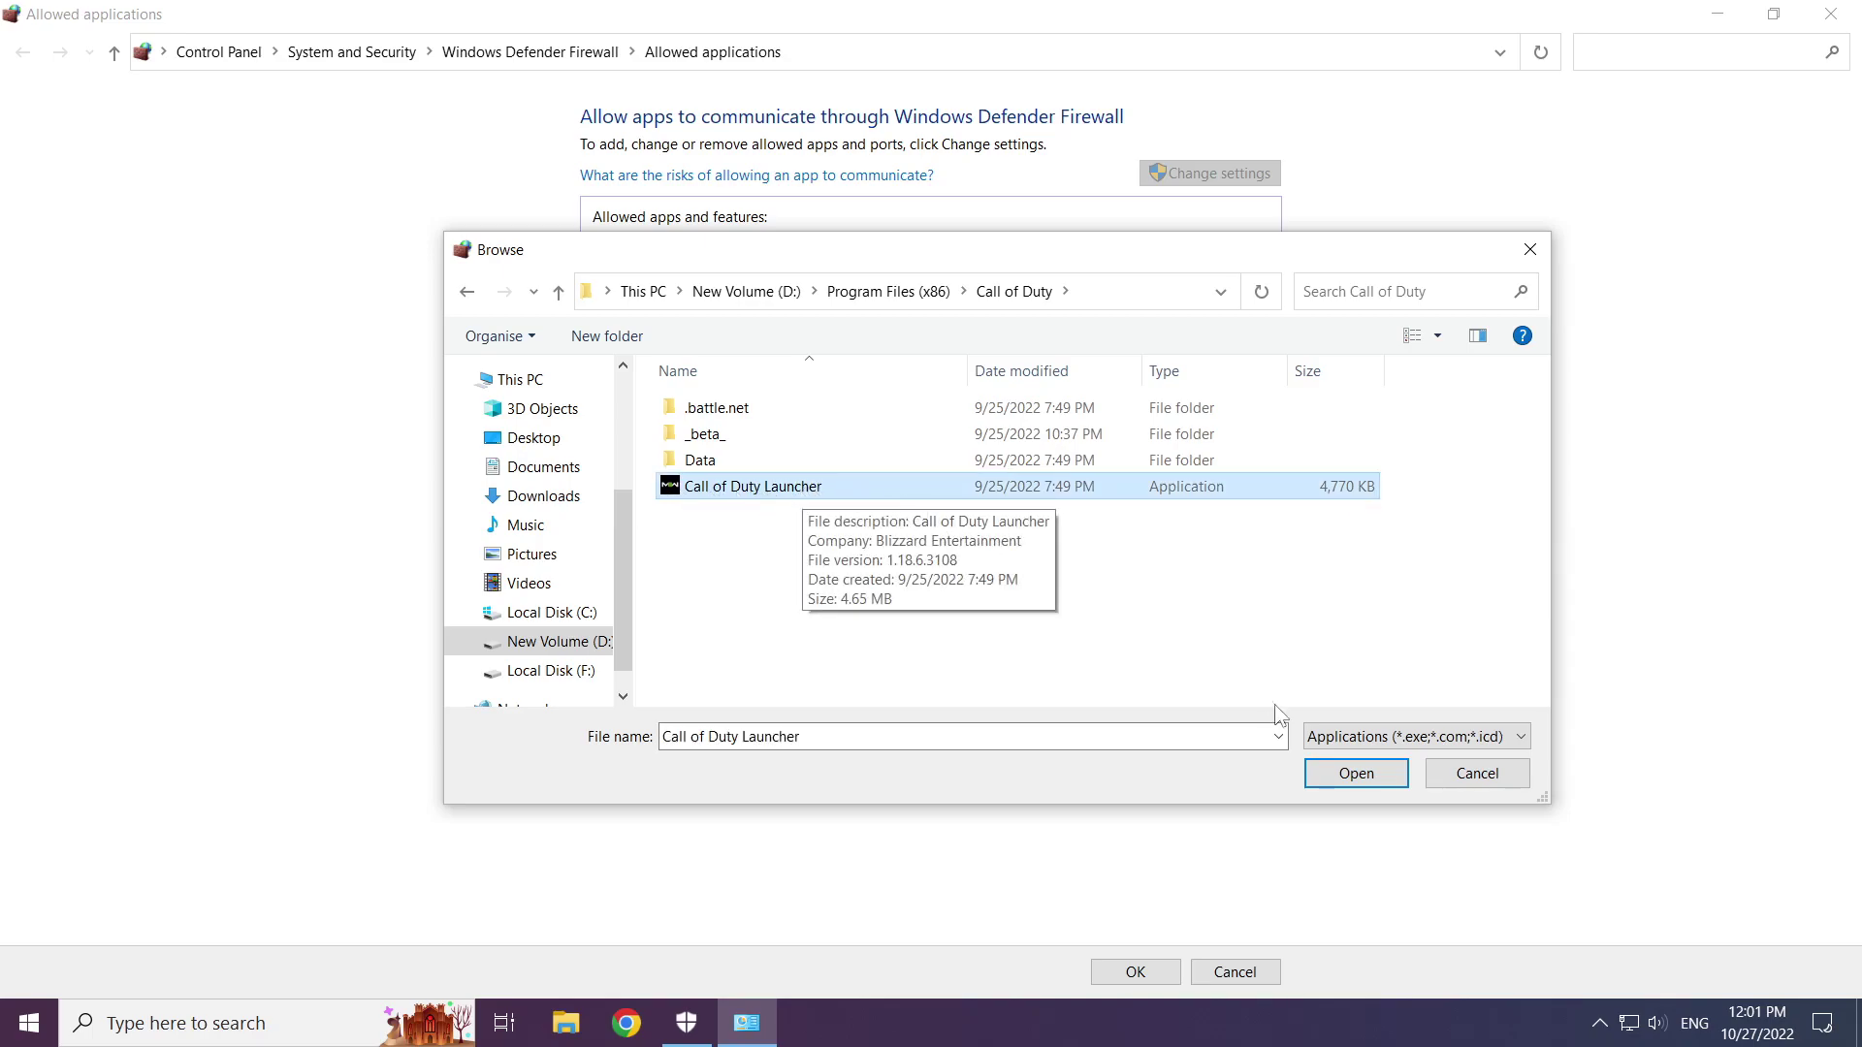
{"action": "left_click", "coordinate": [1357, 778]}
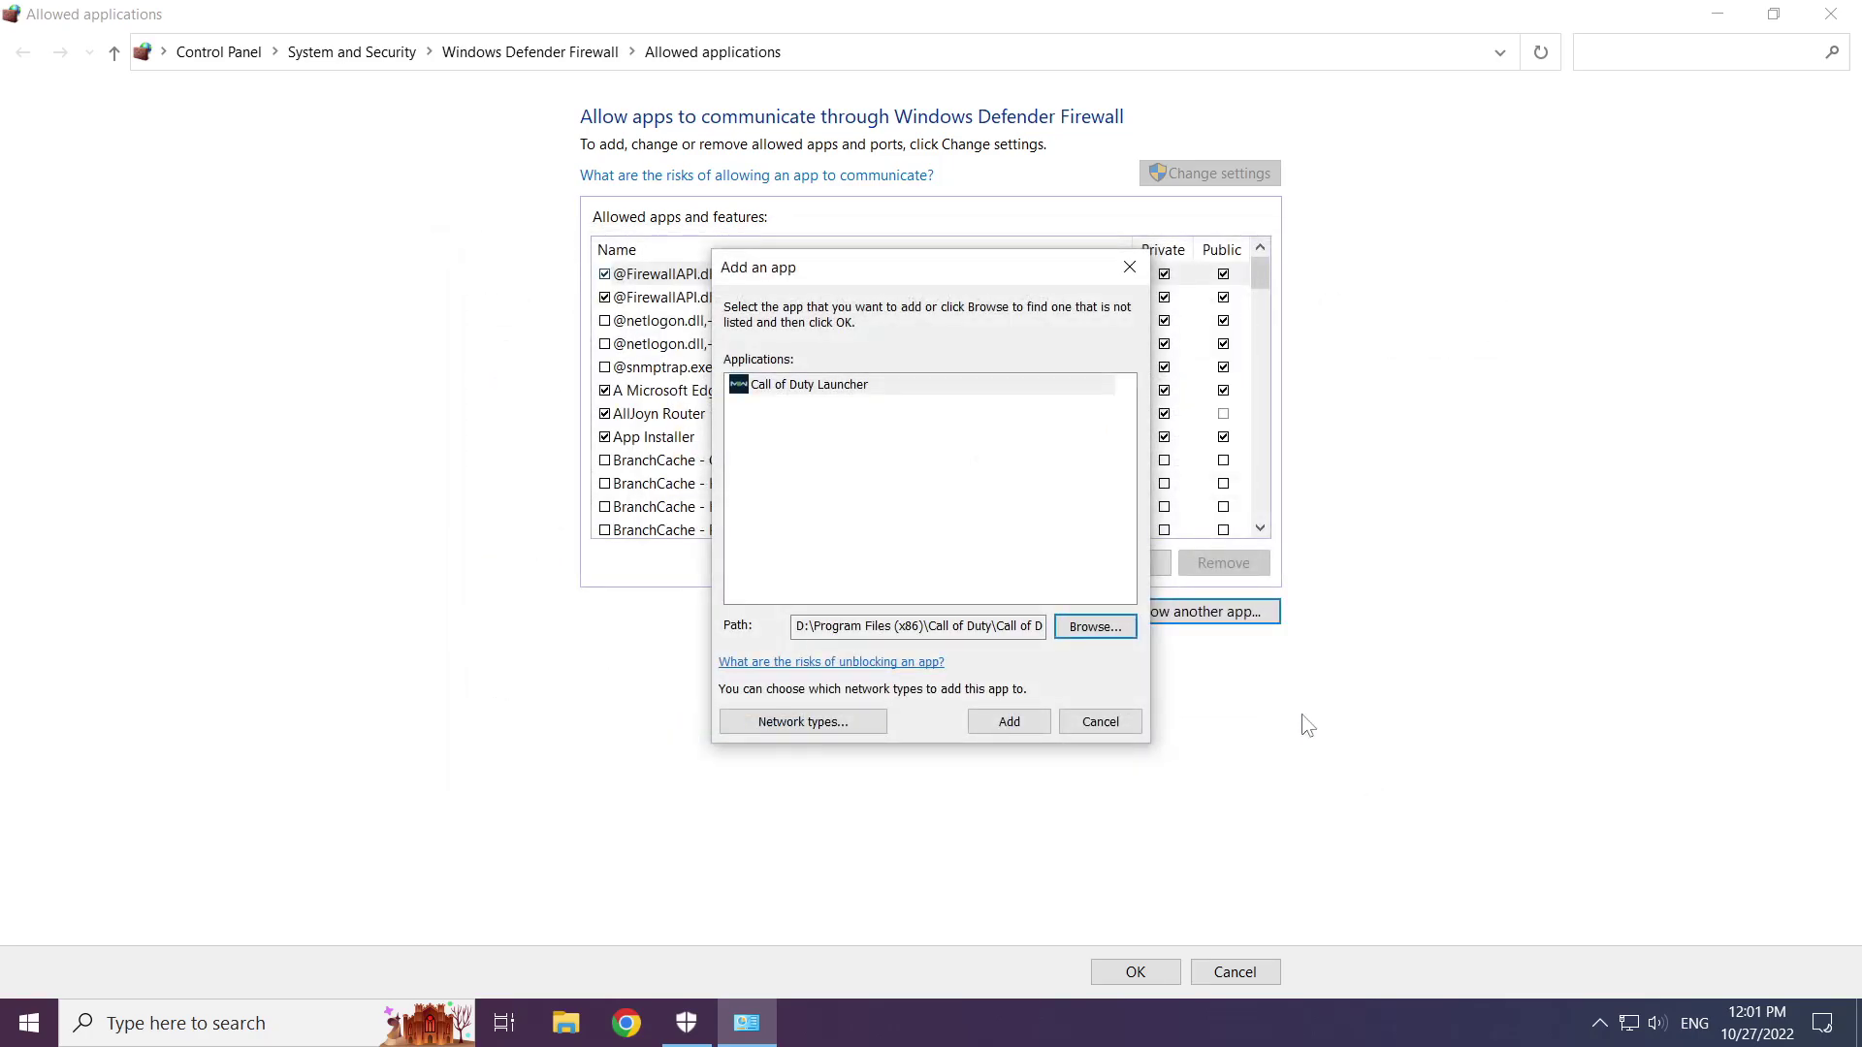
Step: Add Call of Duty Launcher, allow it on Private as well as Public networks, save and close Windows Security
{"action": "left_click", "coordinate": [866, 390]}
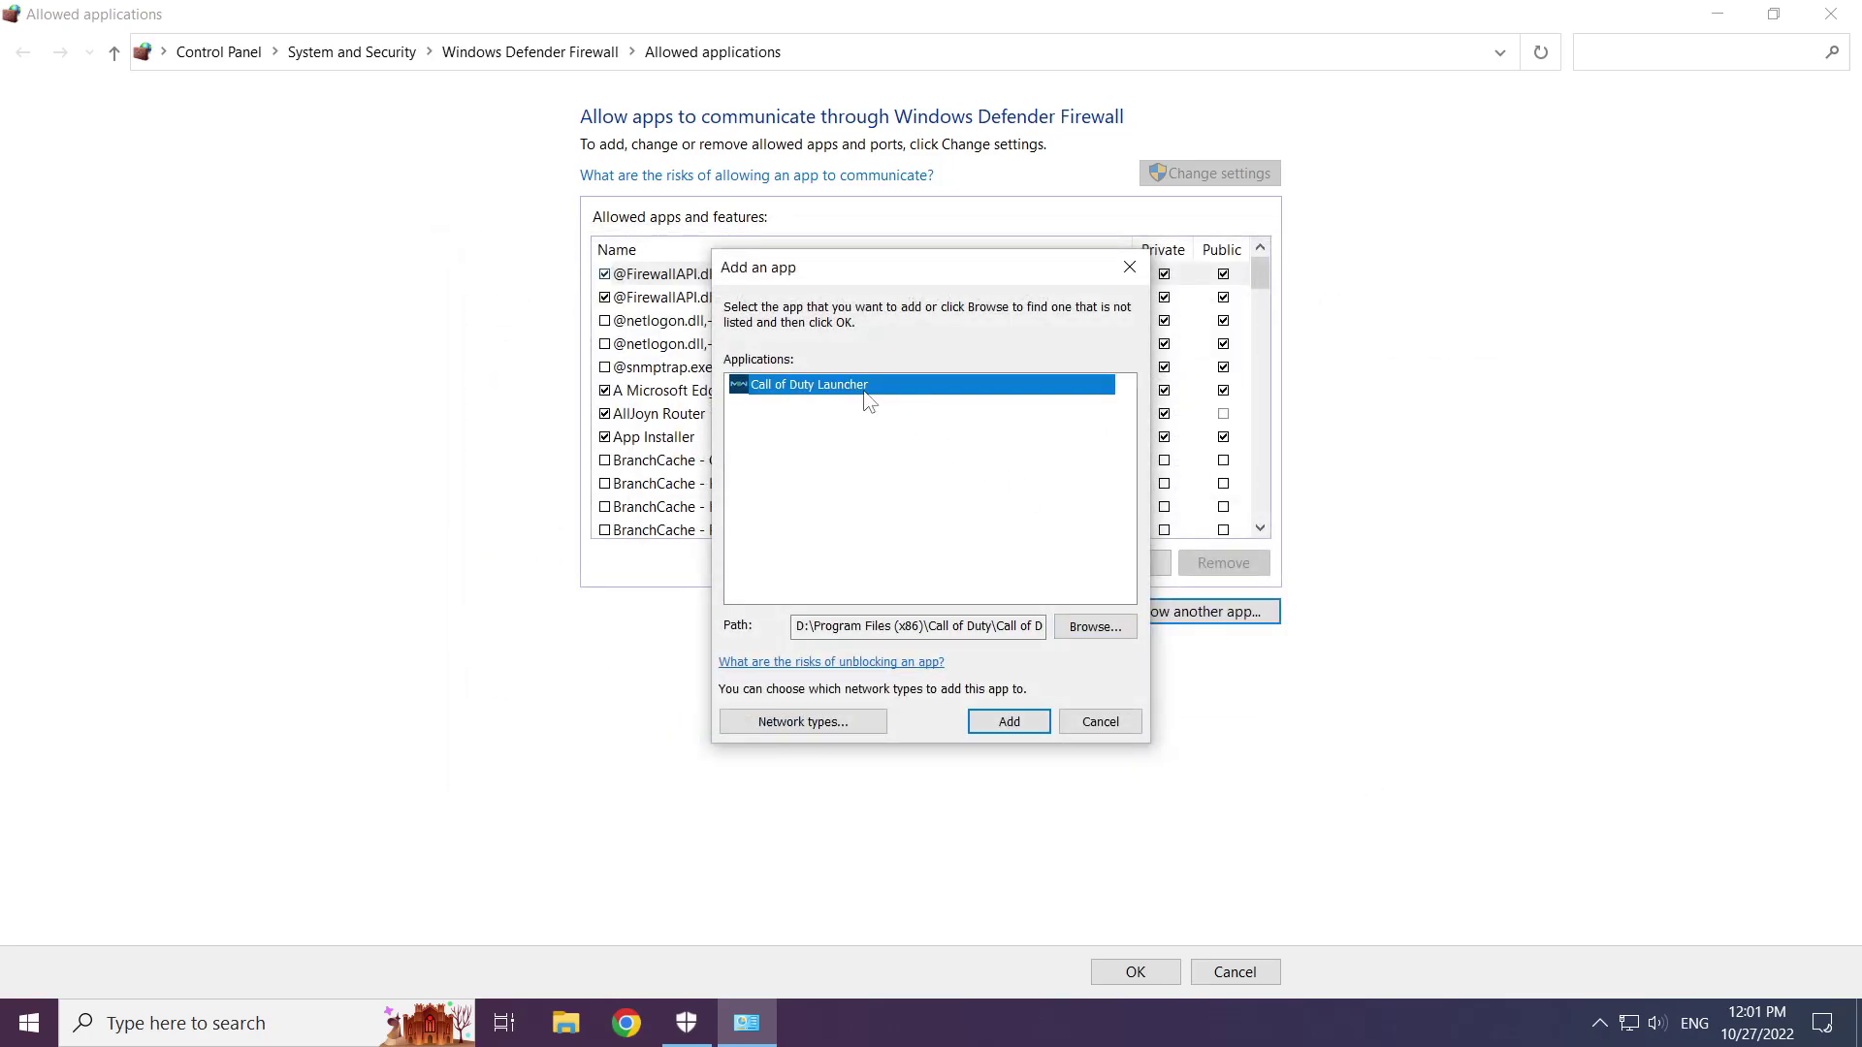
{"action": "left_click", "coordinate": [1005, 723]}
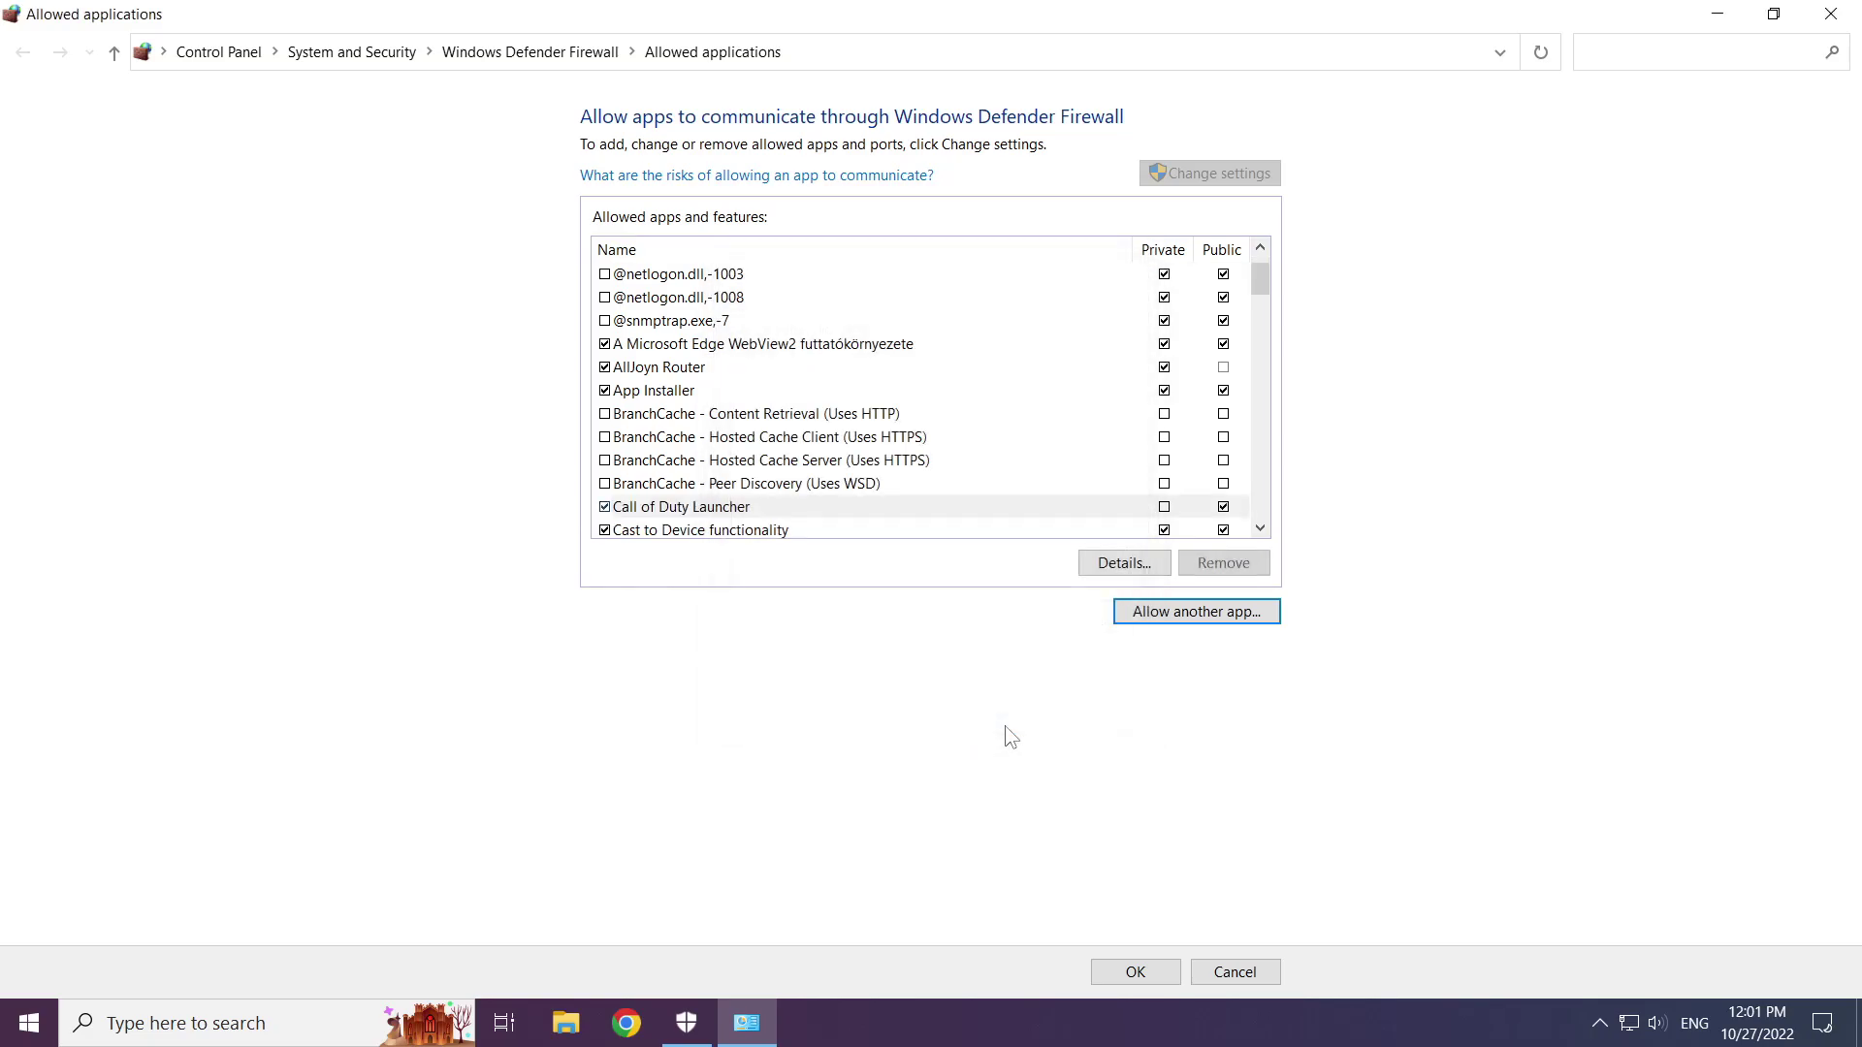
{"action": "left_click", "coordinate": [1164, 506]}
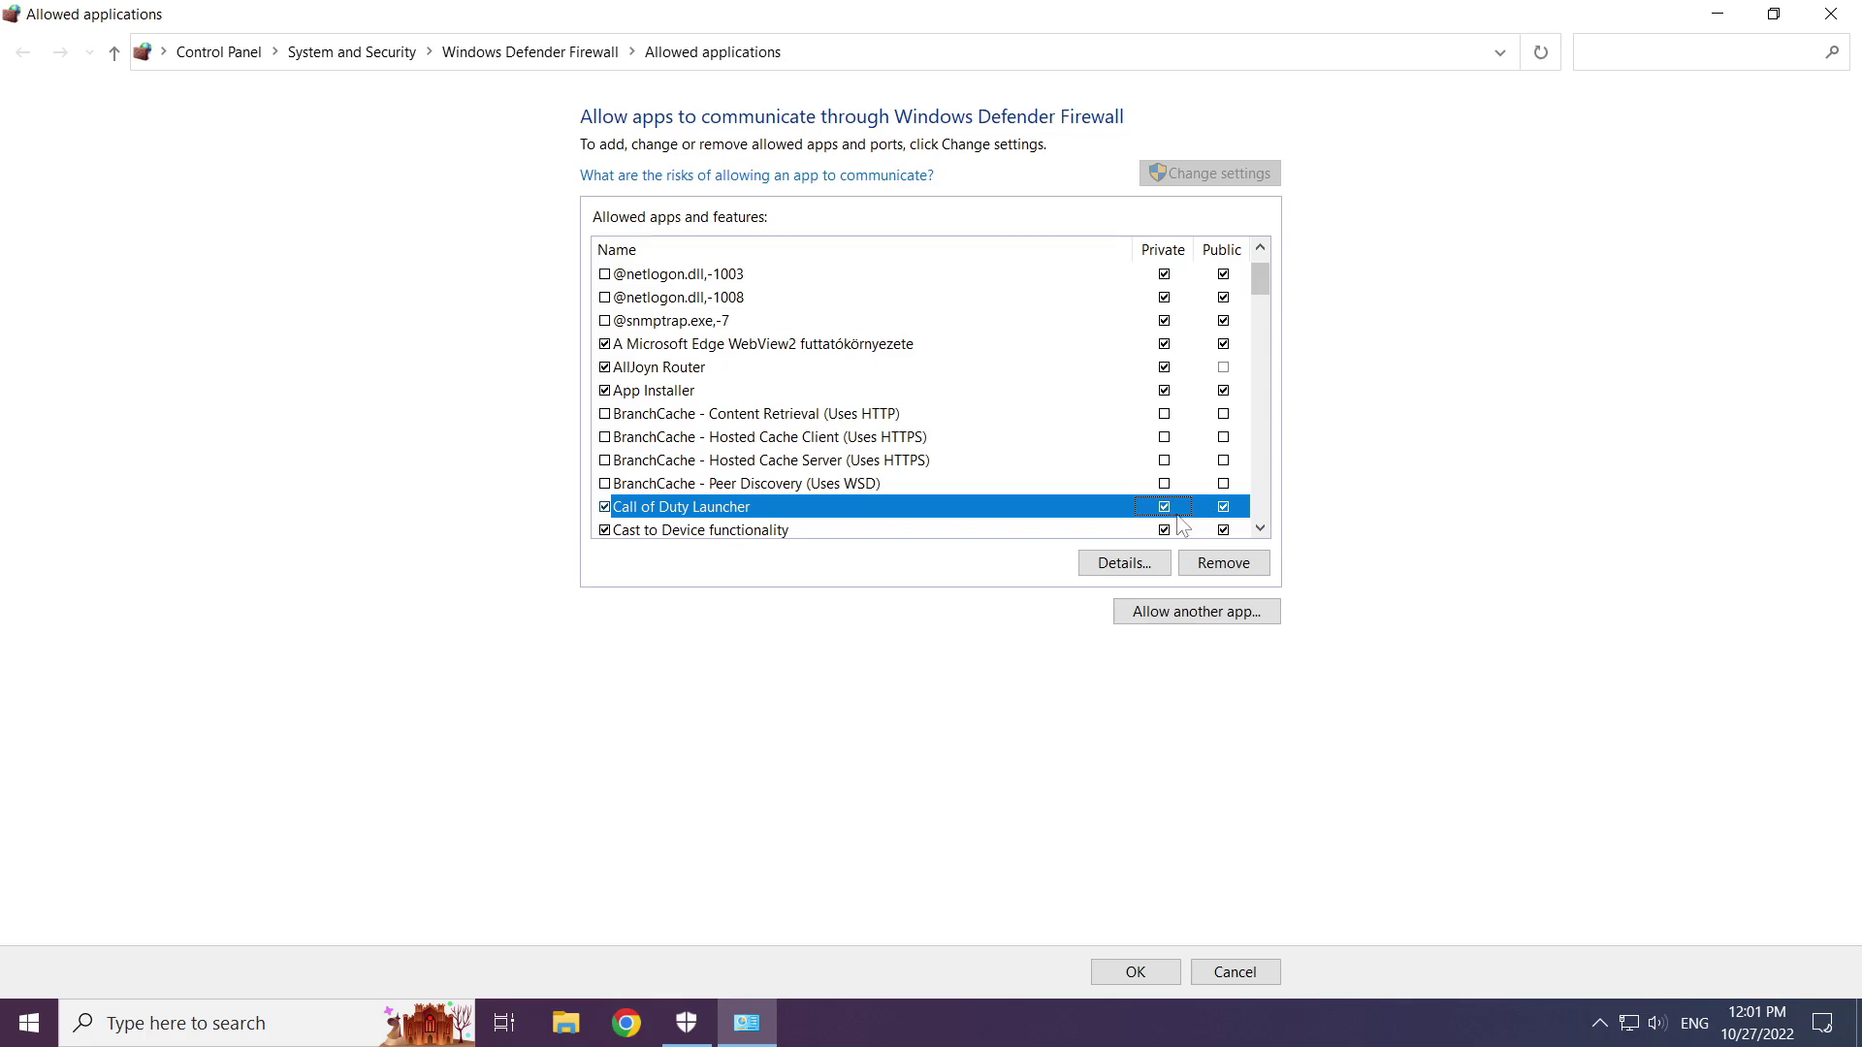
{"action": "left_click", "coordinate": [1137, 978]}
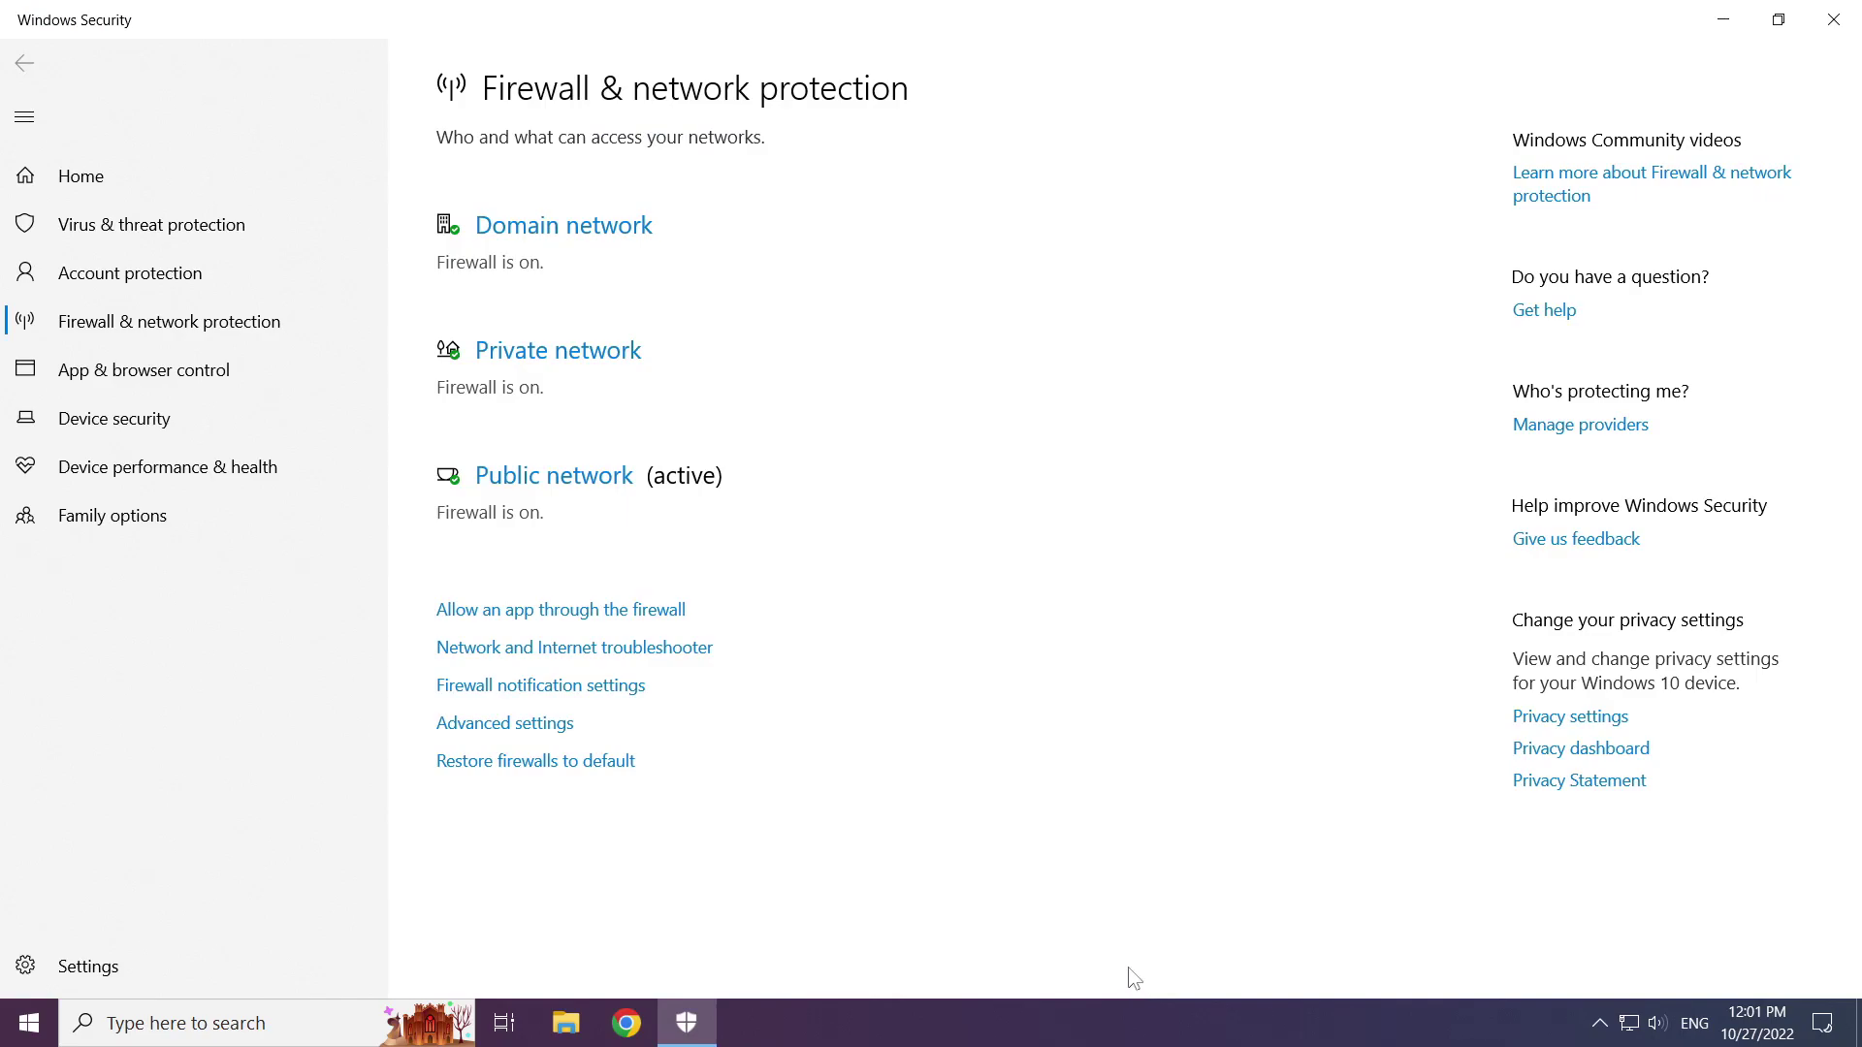
{"action": "left_click", "coordinate": [1833, 29]}
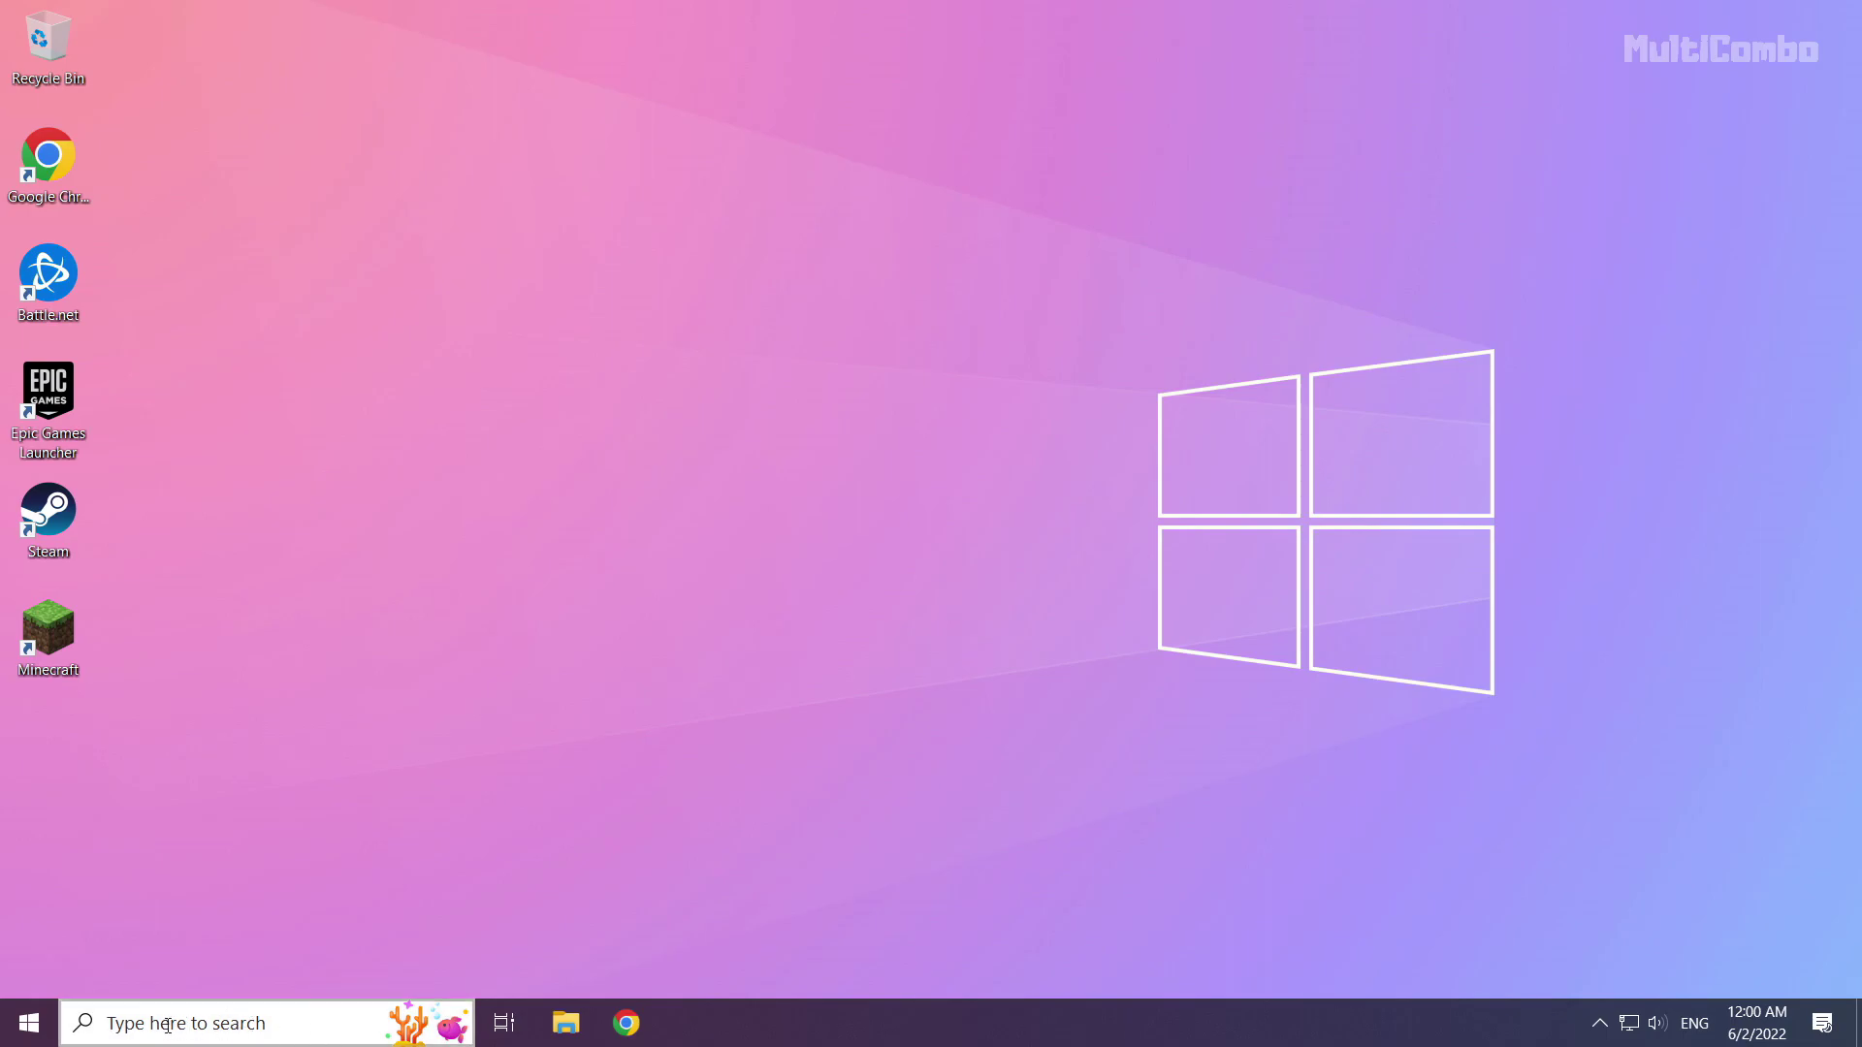
Step: Search for "cmd" and run Command Prompt as administrator
{"action": "left_click", "coordinate": [241, 1023]}
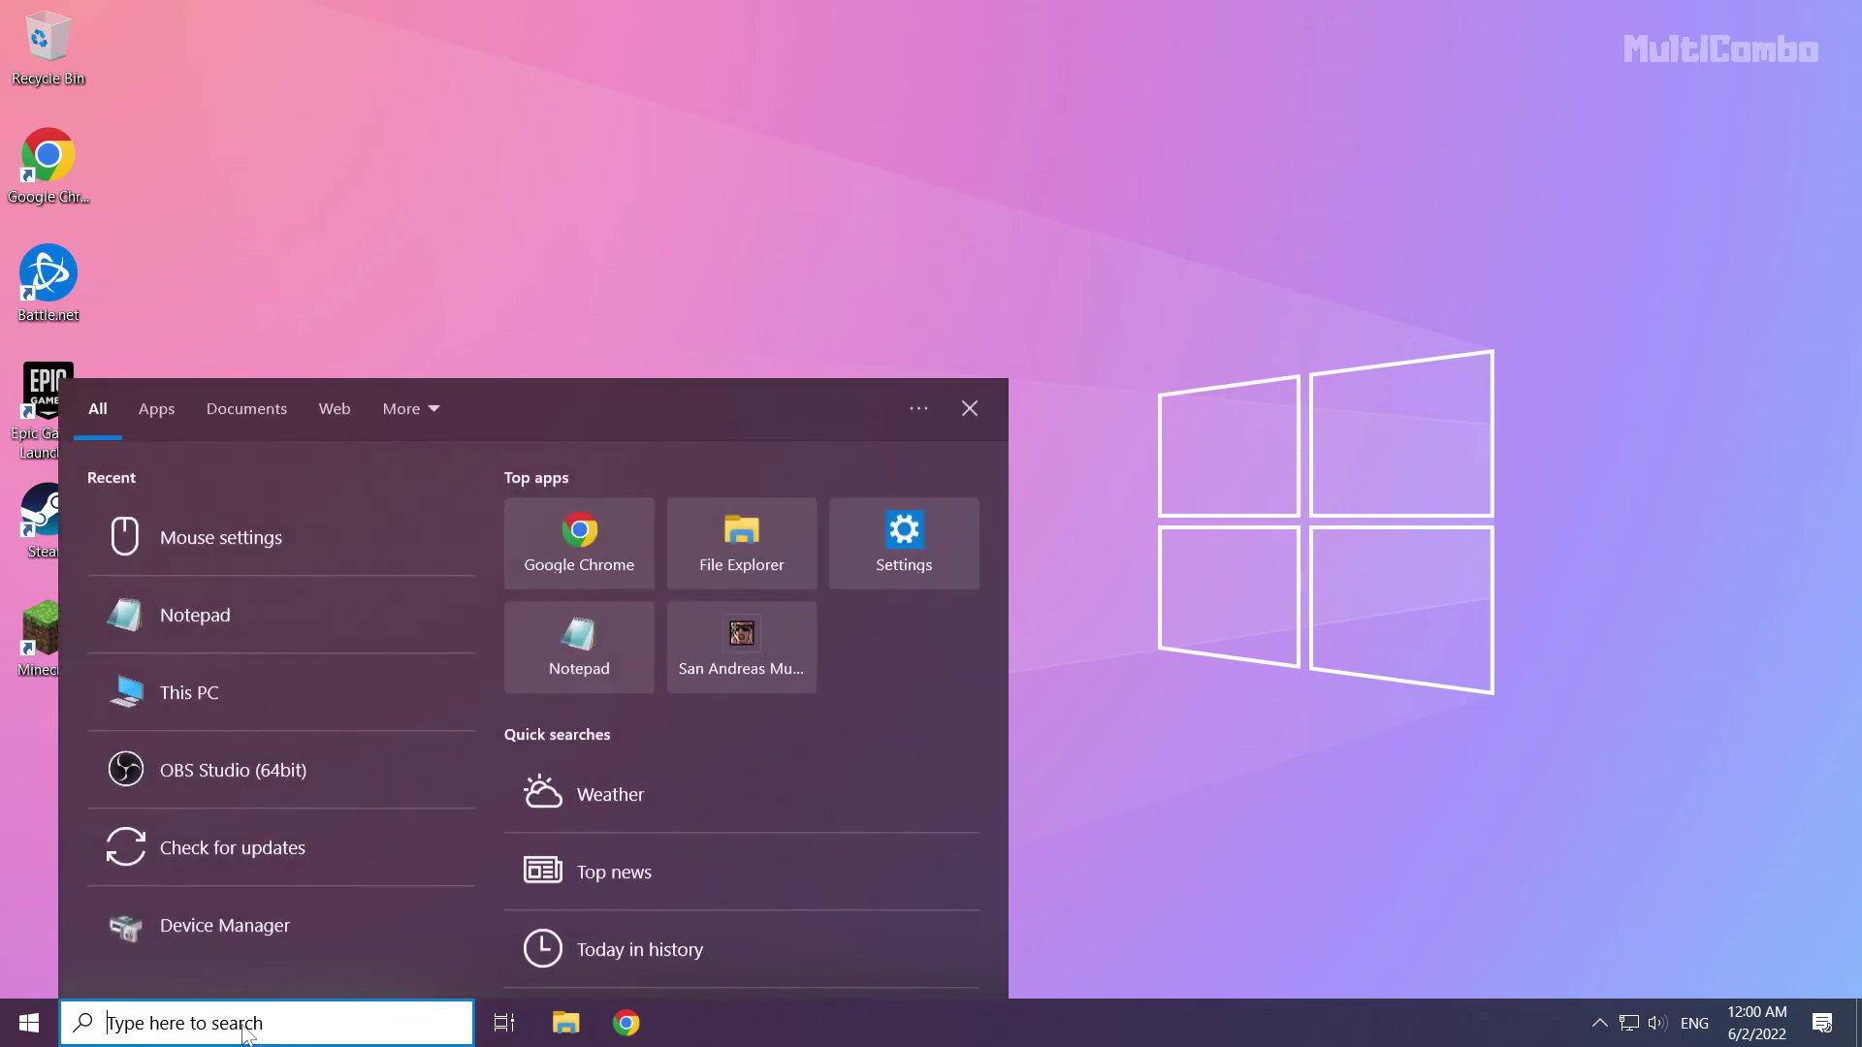
{"action": "type", "text": "cmd"}
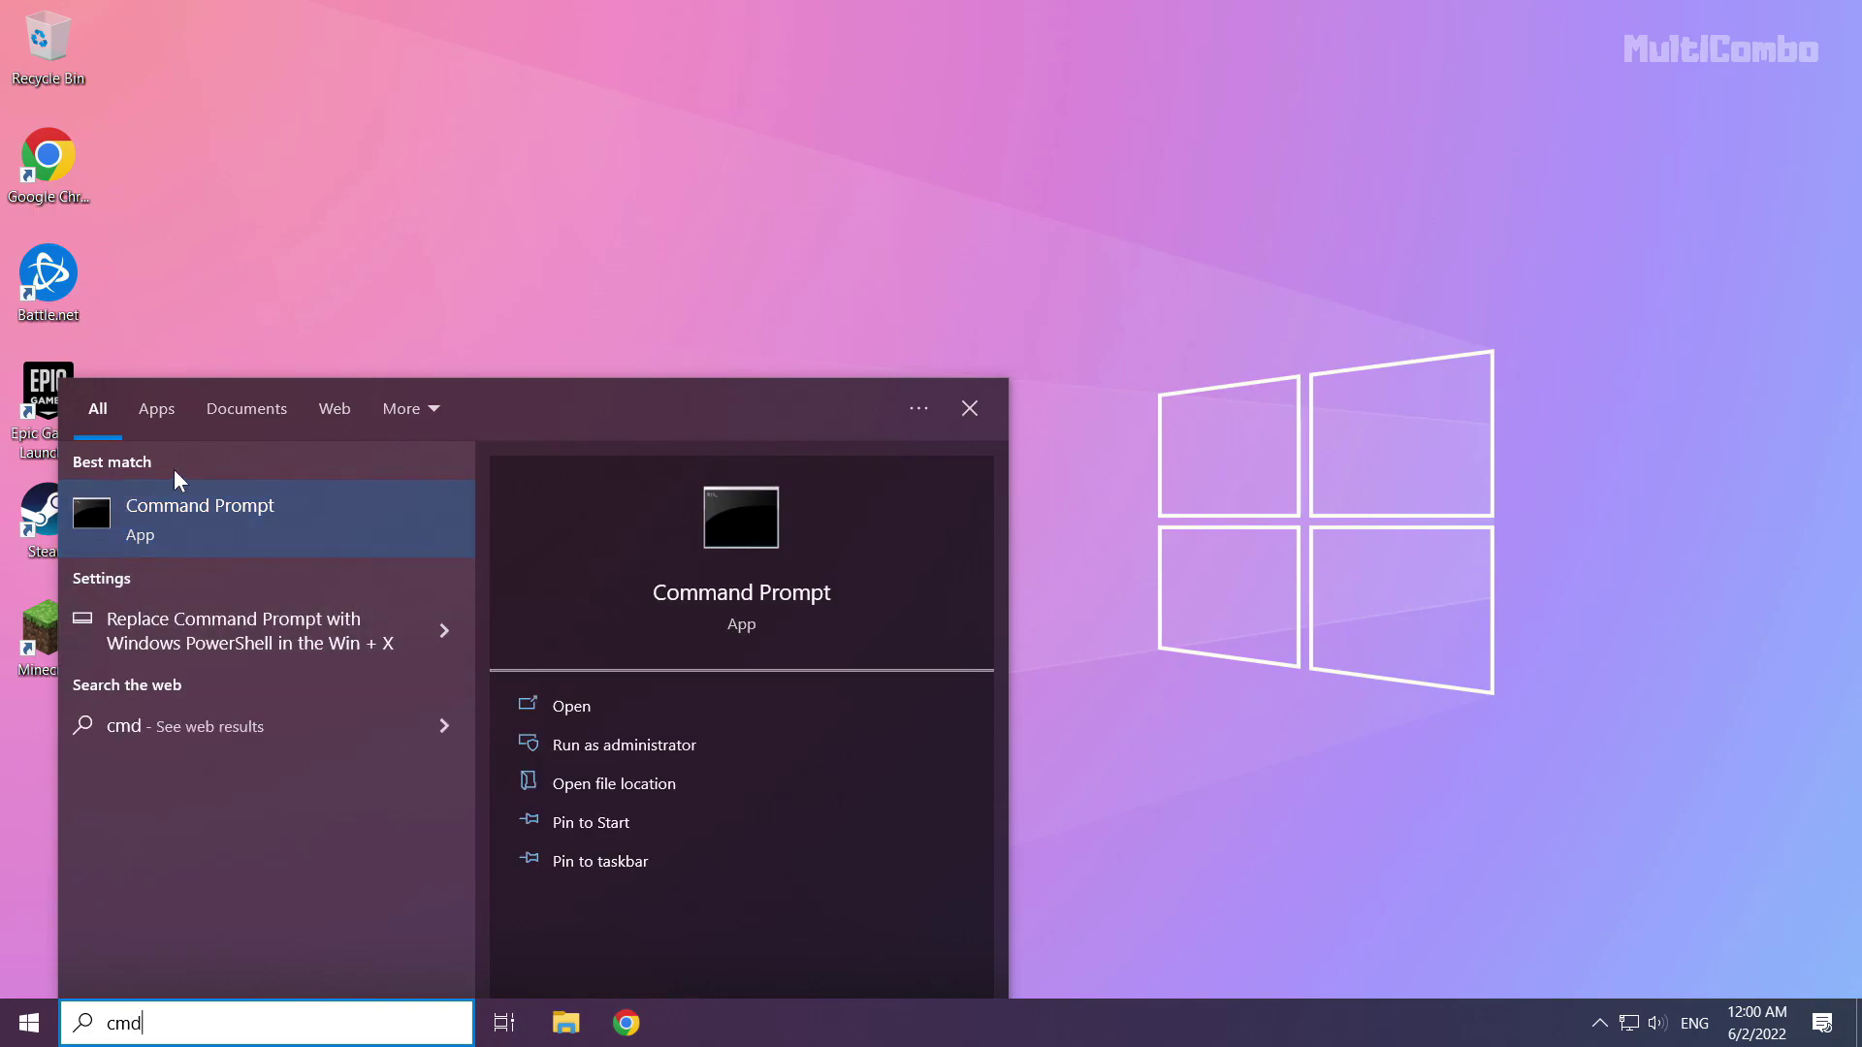
{"action": "right_click", "coordinate": [332, 506]}
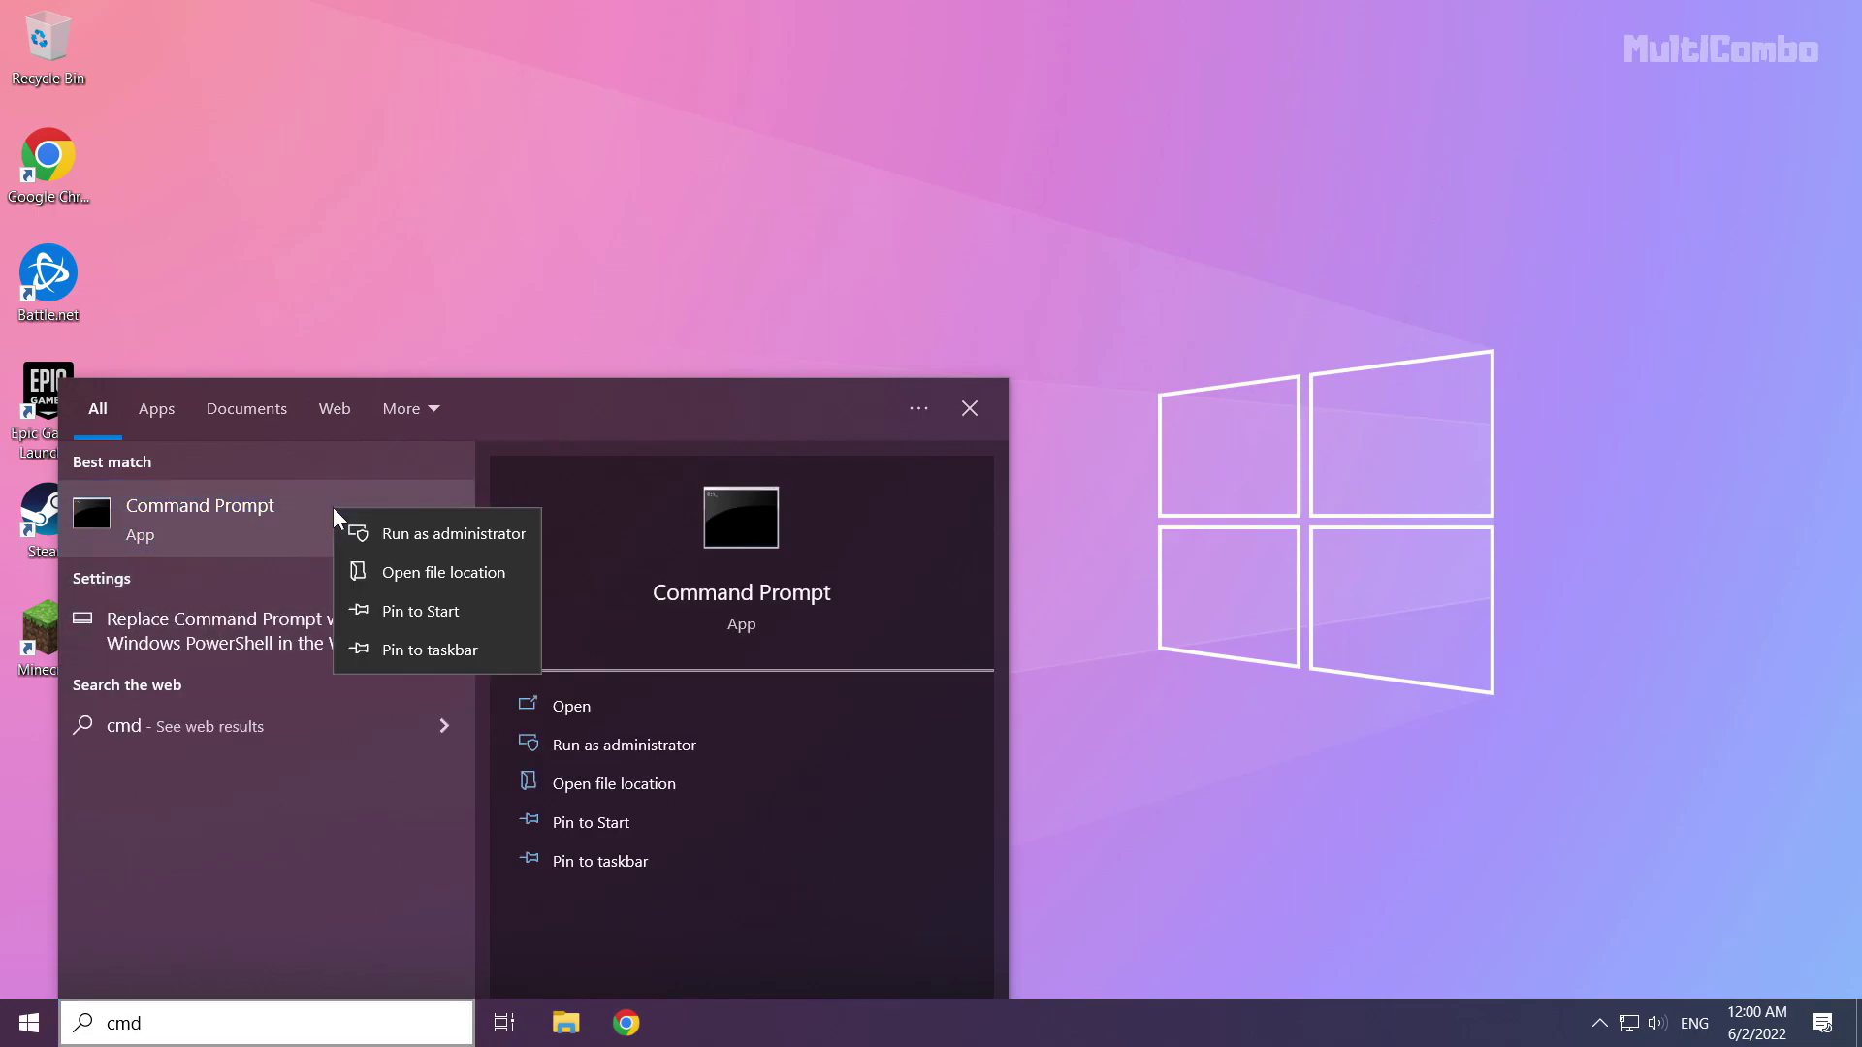
{"action": "left_click", "coordinate": [438, 533]}
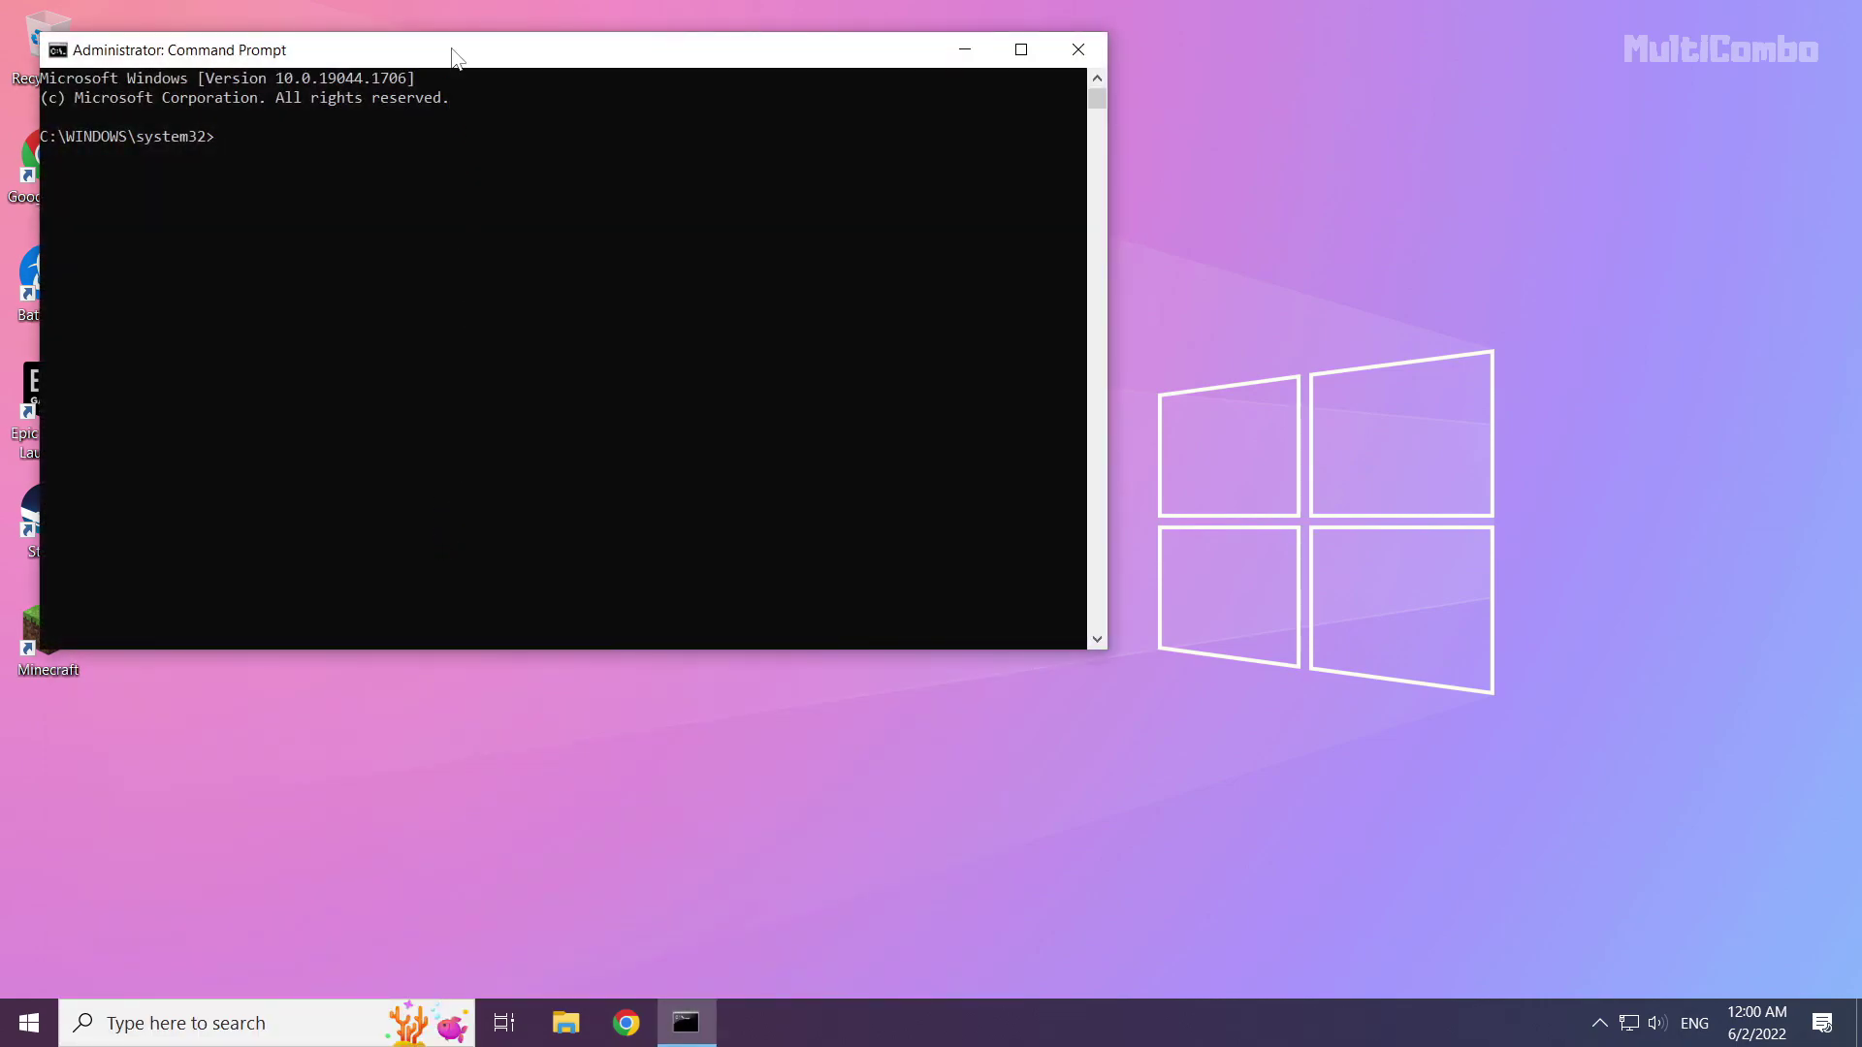
Step: Run ipconfig /flushdns and netsh winsock reset, then exit Command Prompt
{"action": "left_click_drag", "start_coordinate": [452, 55], "coordinate": [820, 212]}
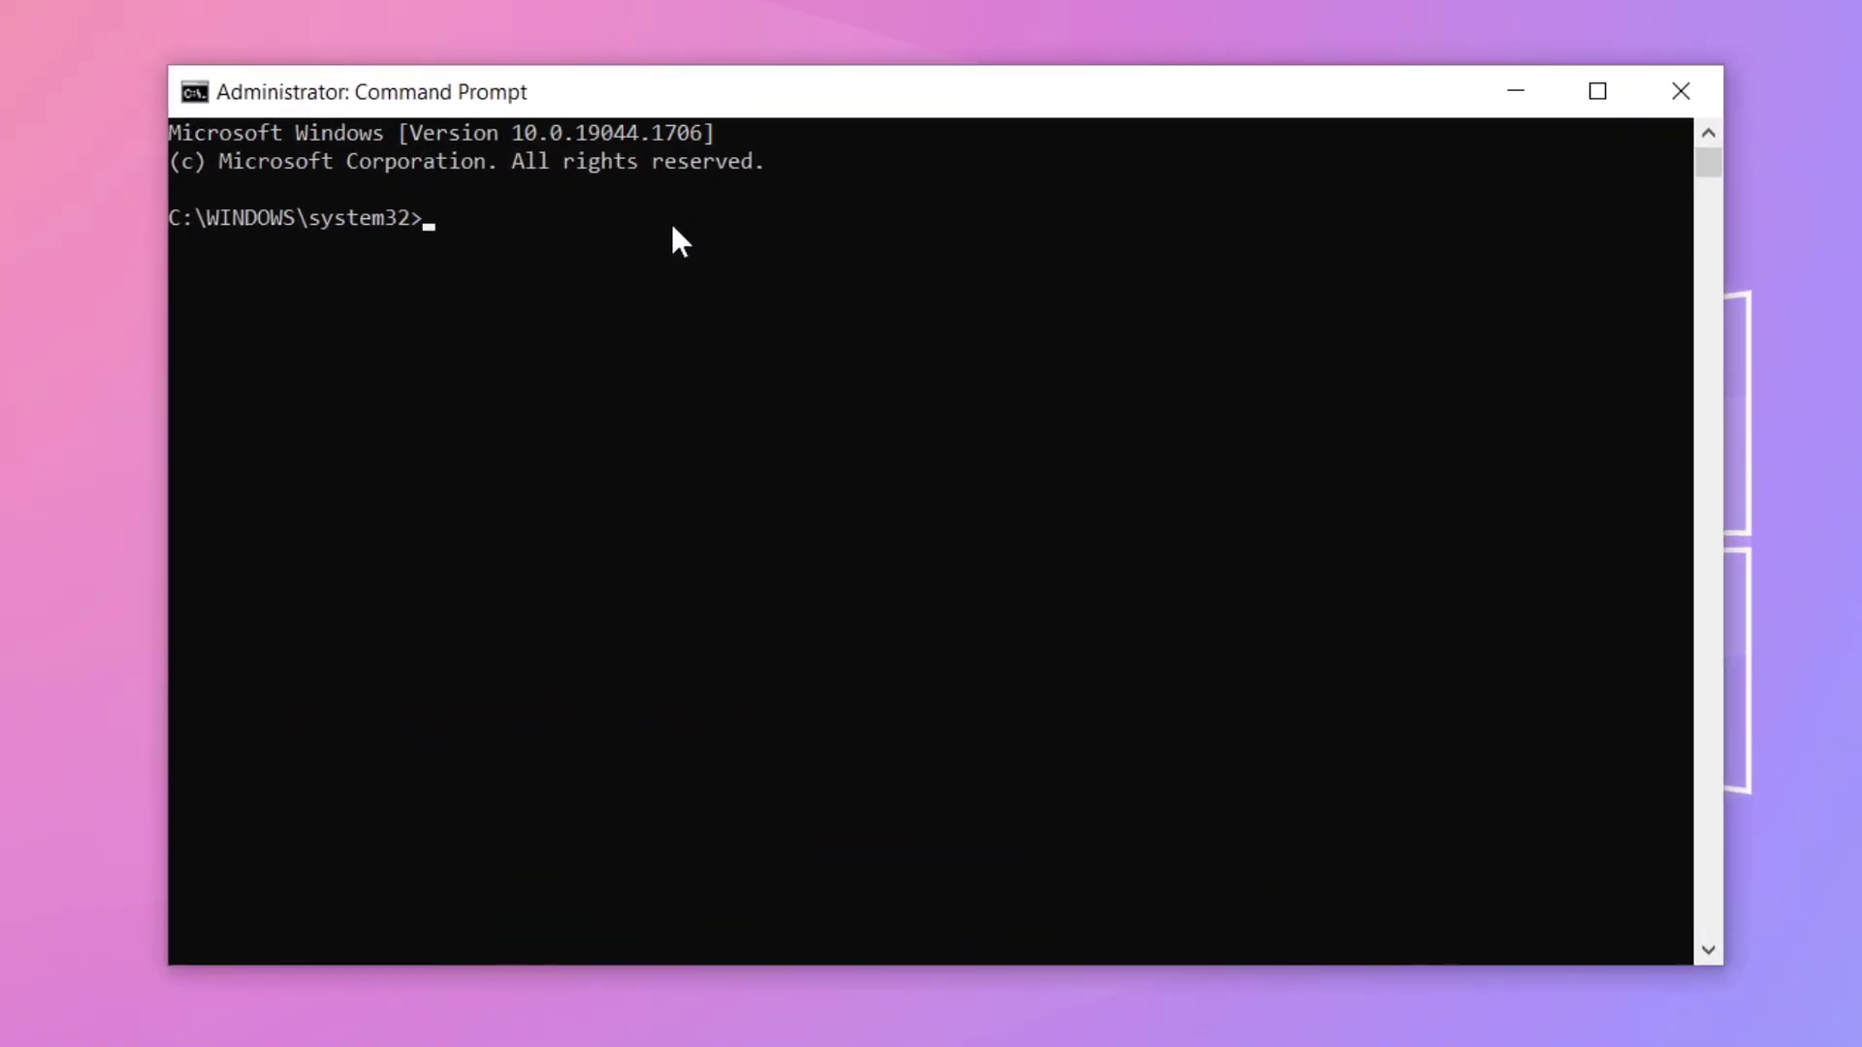
{"action": "type", "text": "ipcon"}
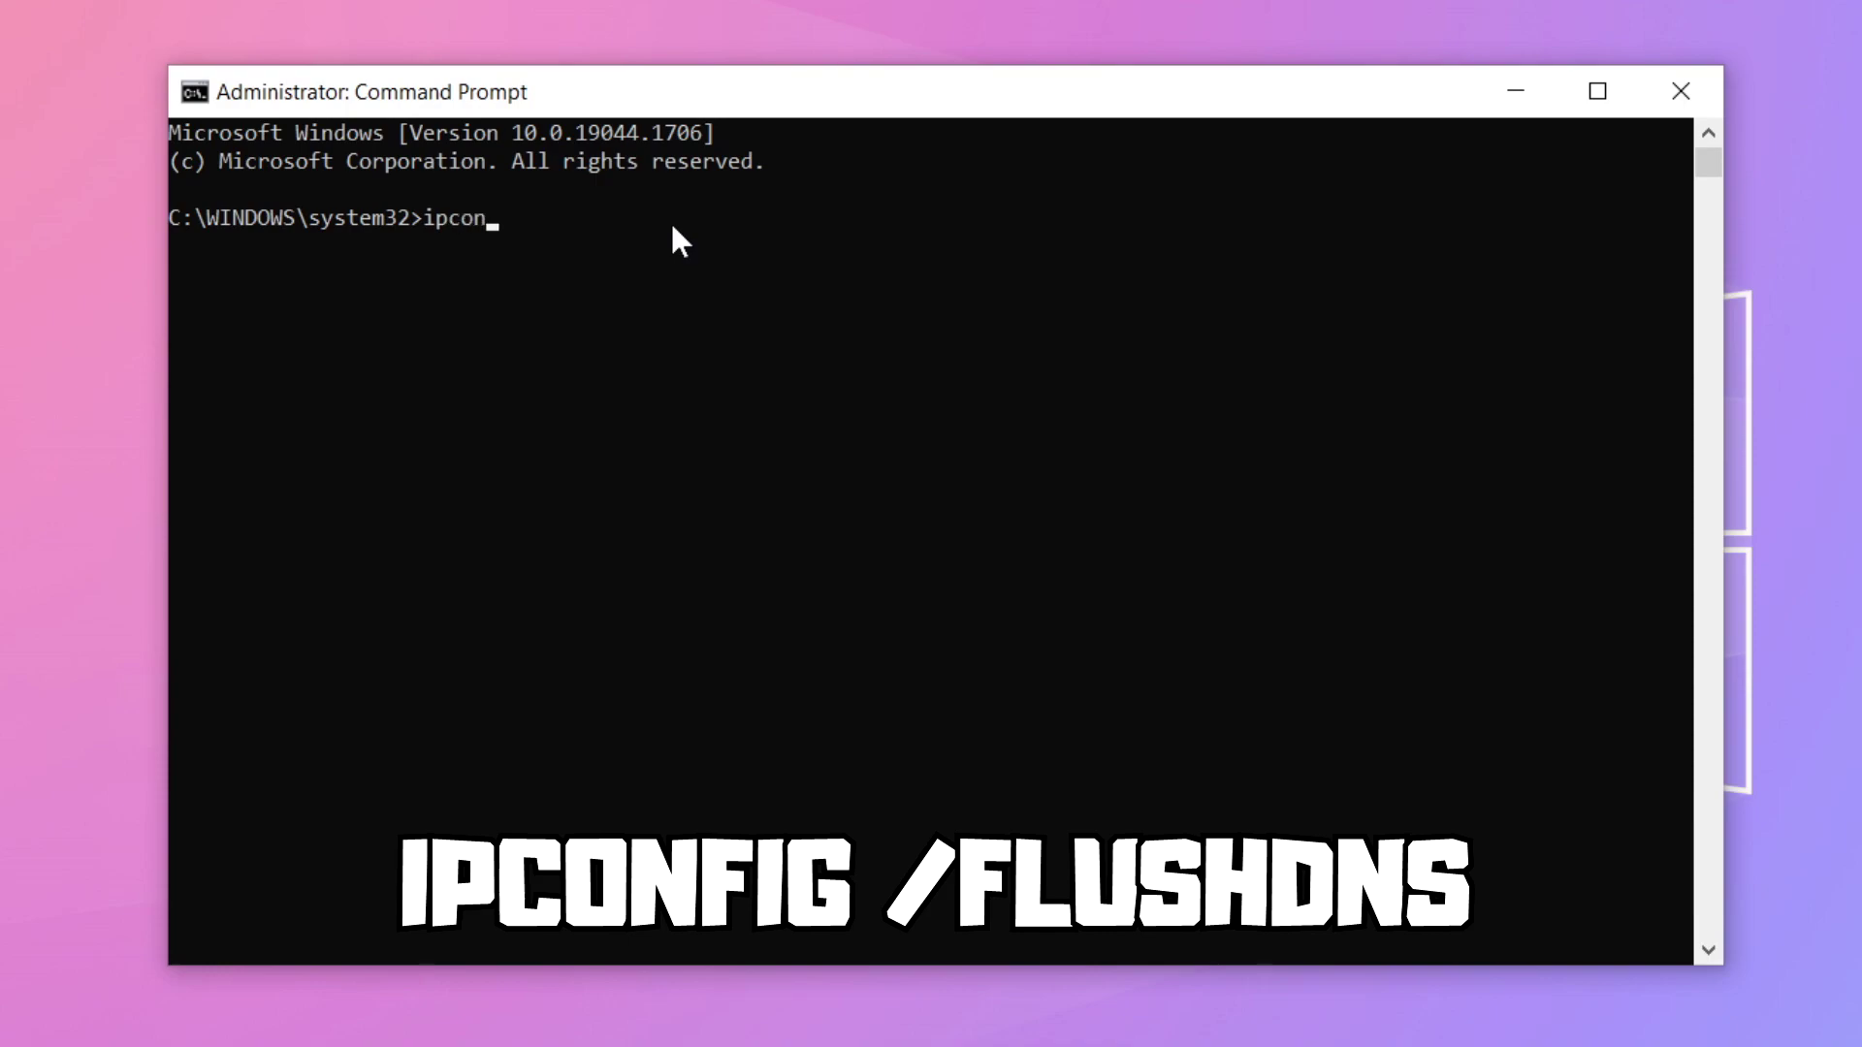
{"action": "type", "text": "fig "}
{"action": "type", "text": "/flushdns"}
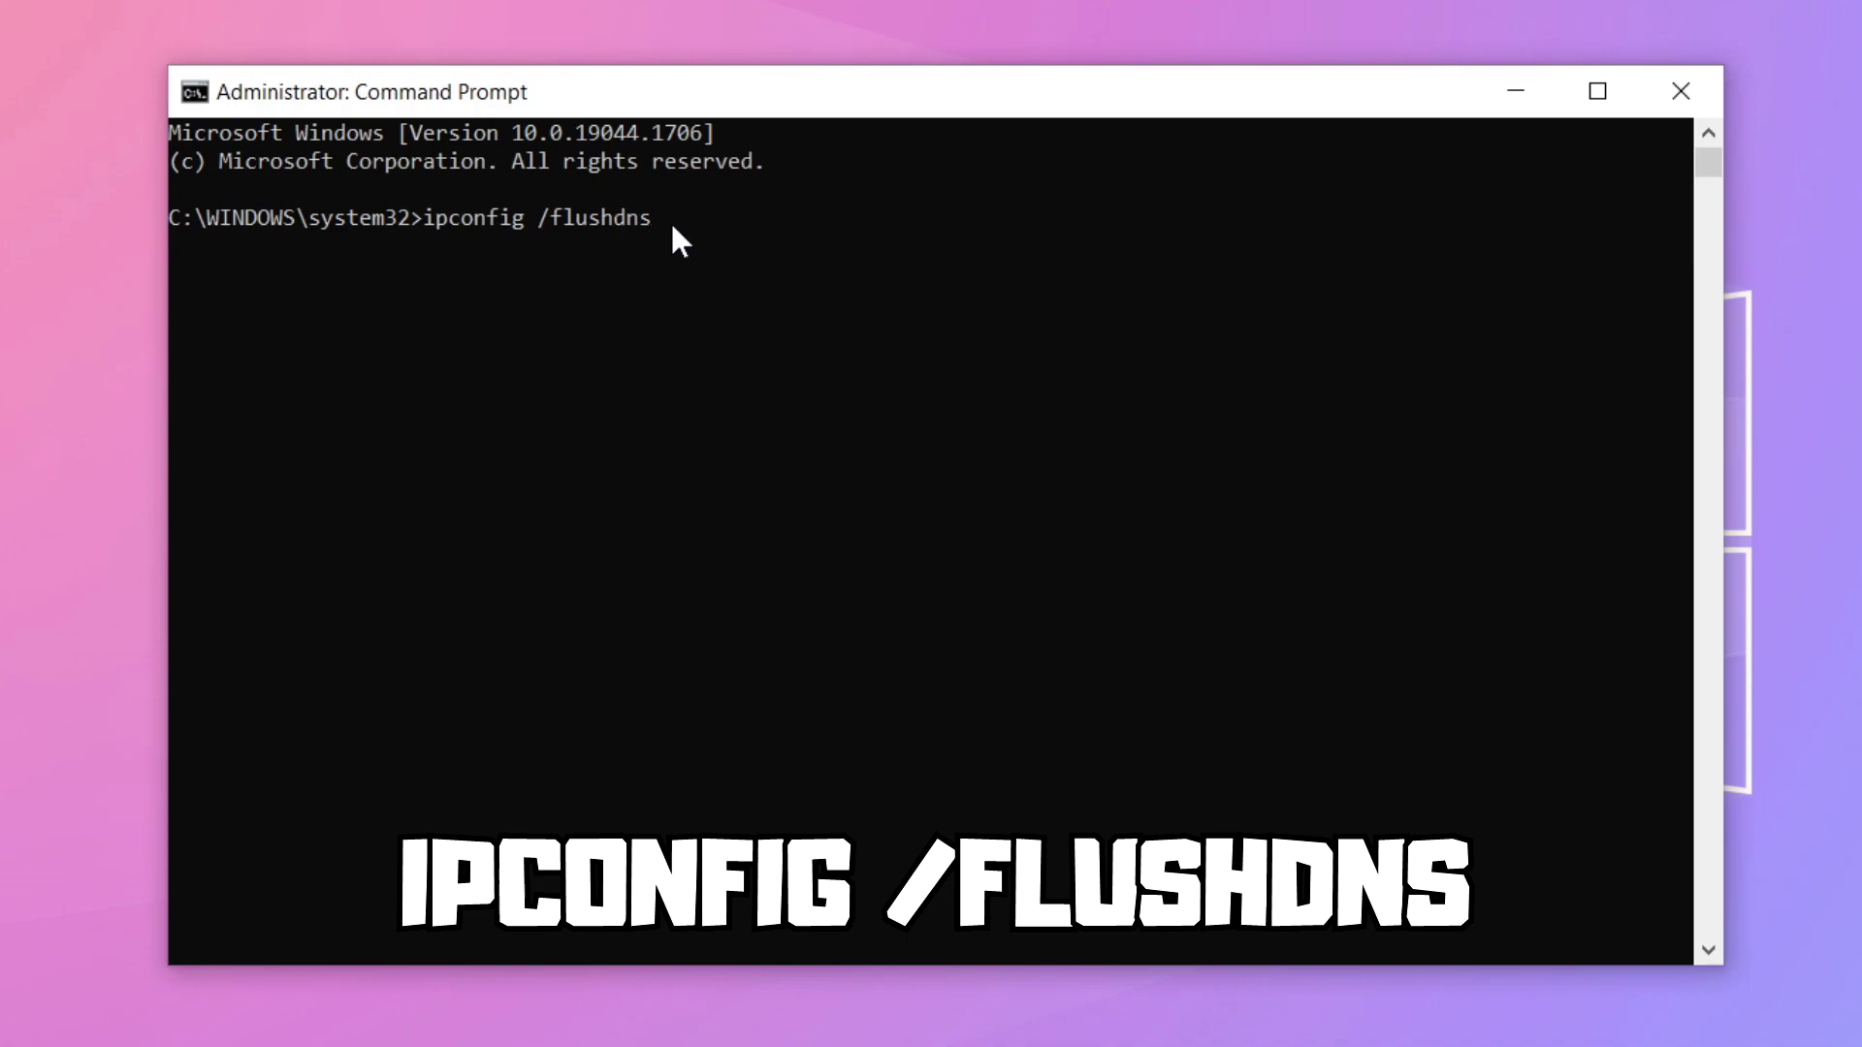
{"action": "key", "text": "Return"}
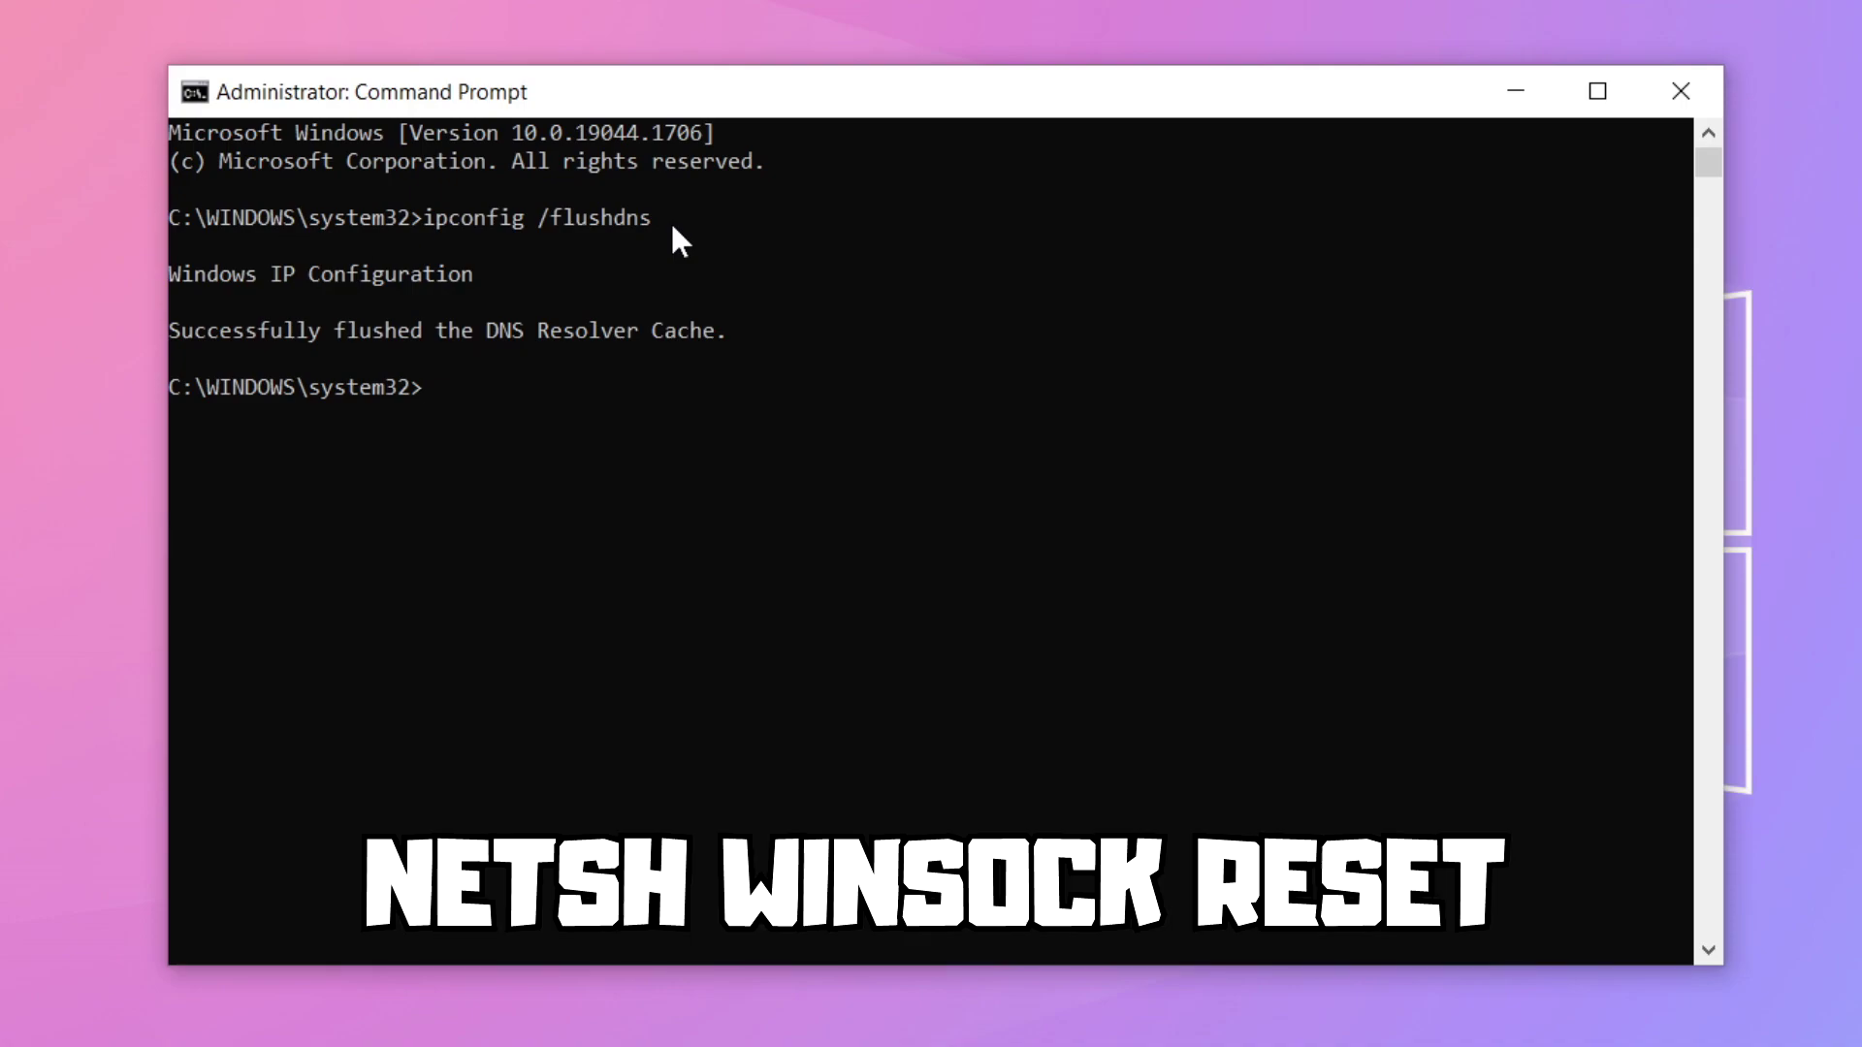
{"action": "type", "text": "netsh "}
{"action": "type", "text": "winsoc"}
{"action": "type", "text": "k reset"}
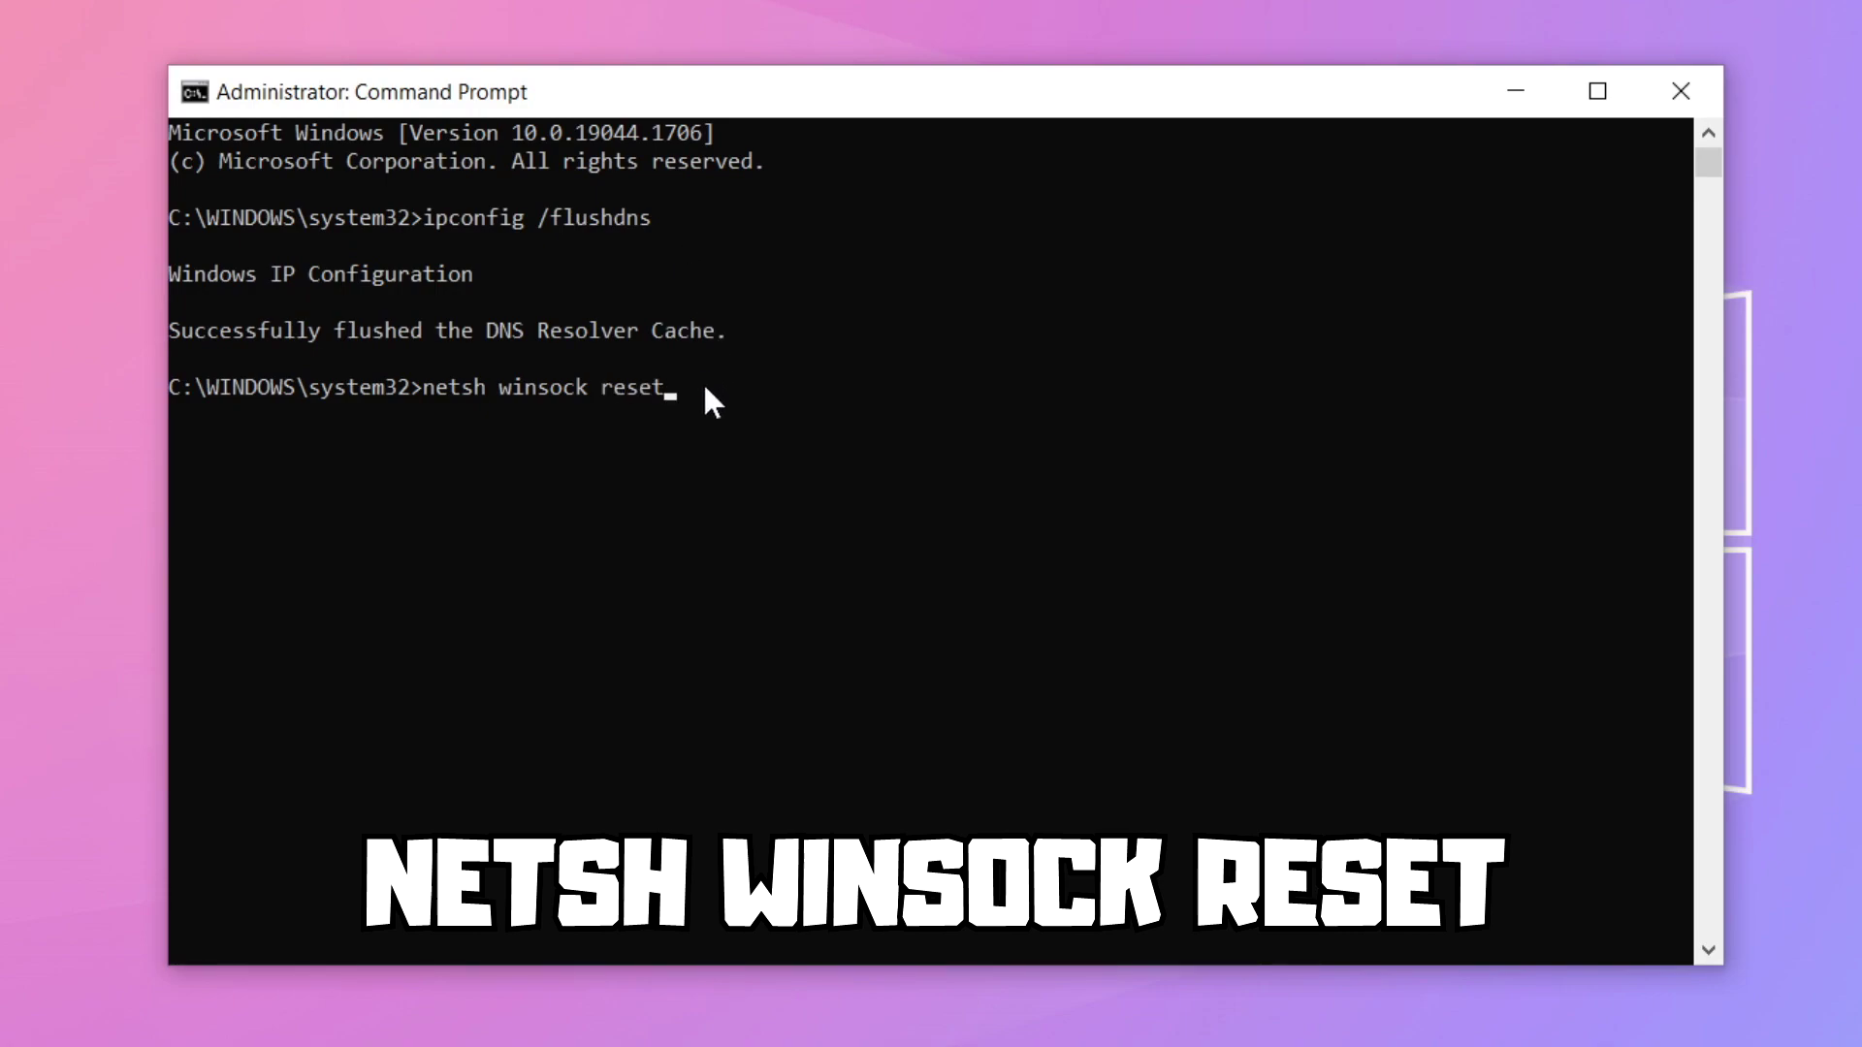
{"action": "key", "text": "Return"}
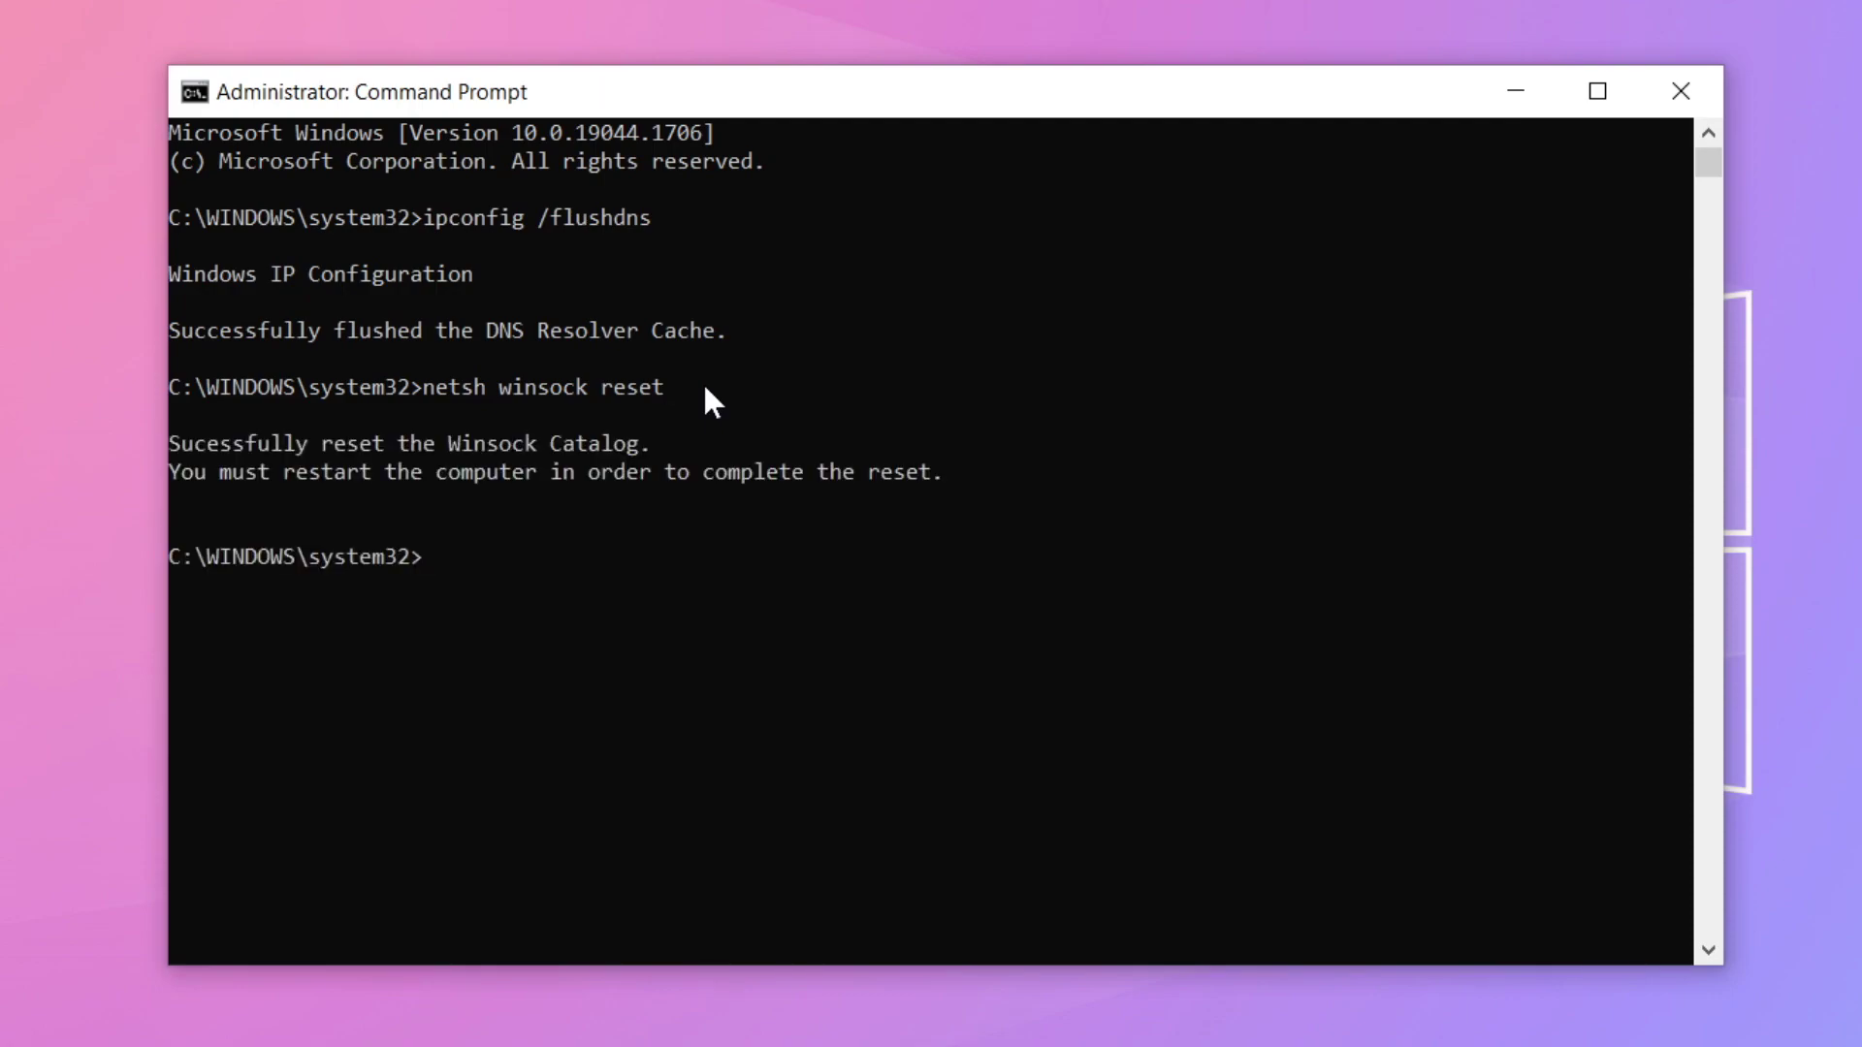
{"action": "type", "text": "ex"}
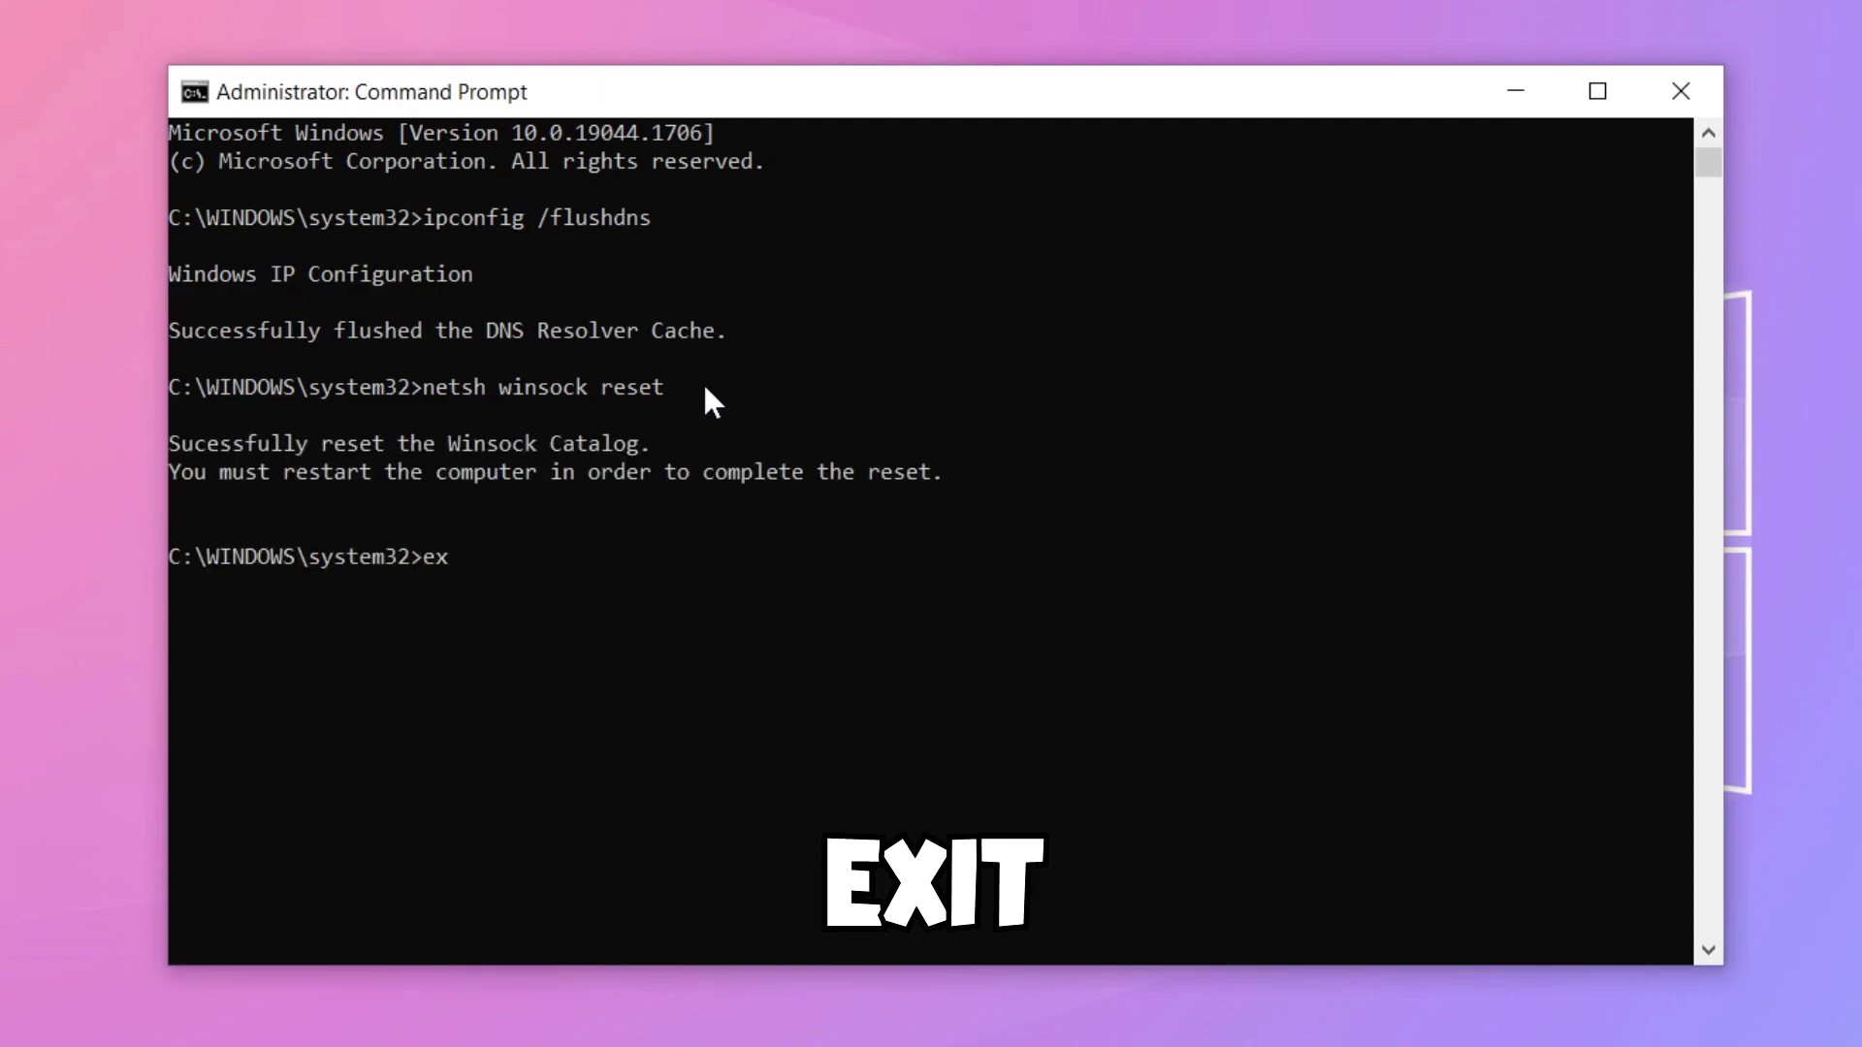
{"action": "type", "text": "it"}
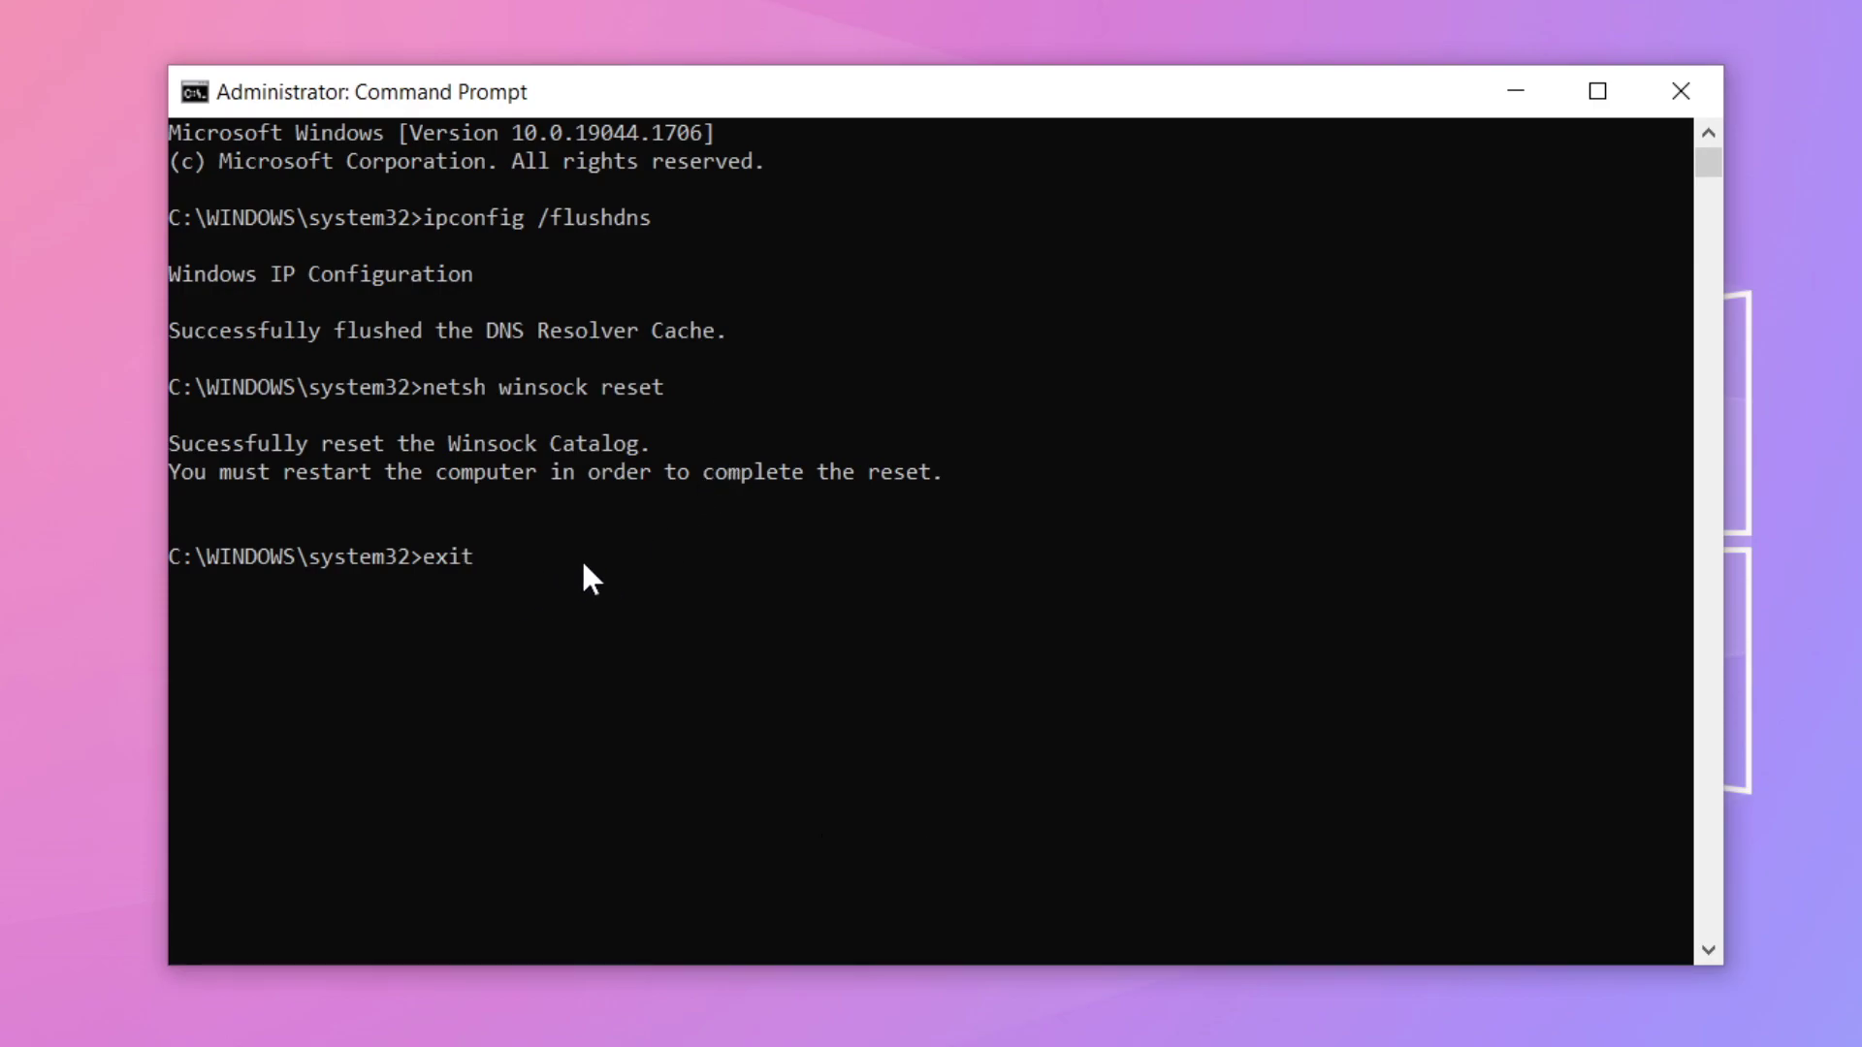
{"action": "key", "text": "Return"}
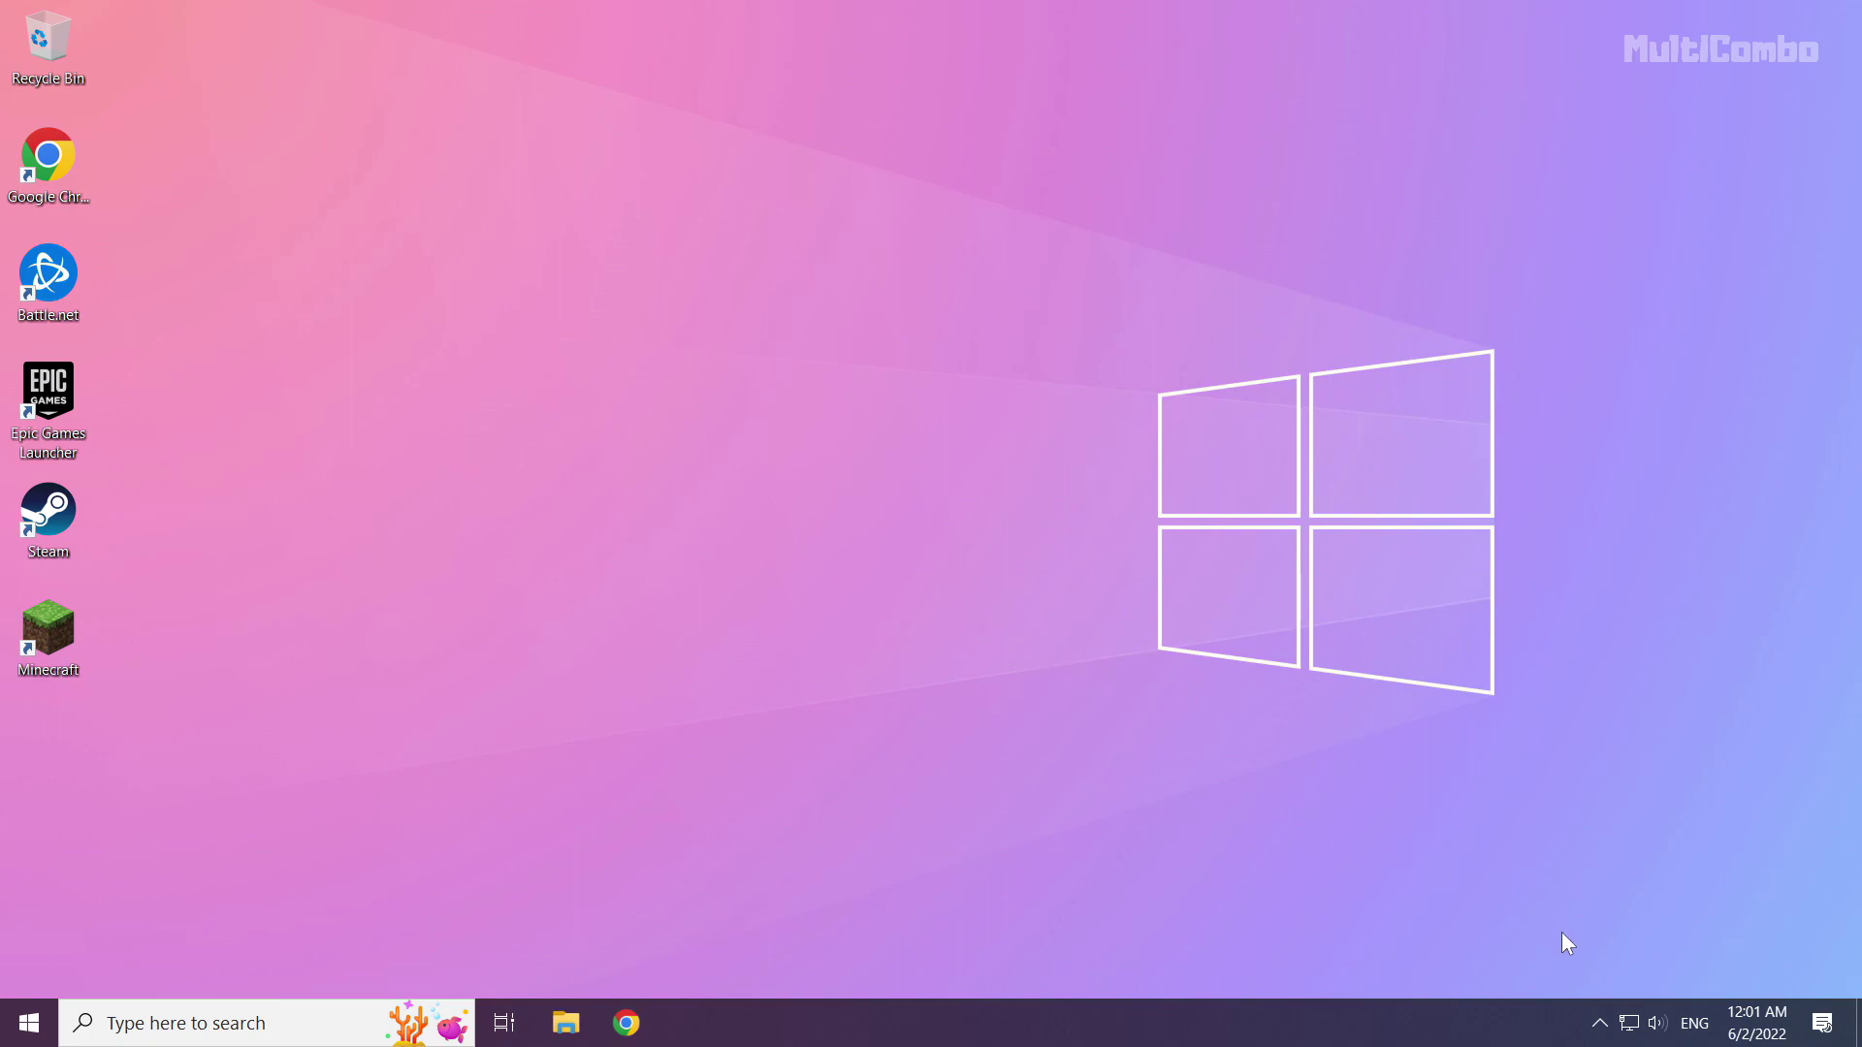
Step: From the network tray icon reach Network & Internet settings and the adapter list, selecting Ethernet
{"action": "right_click", "coordinate": [1629, 1025]}
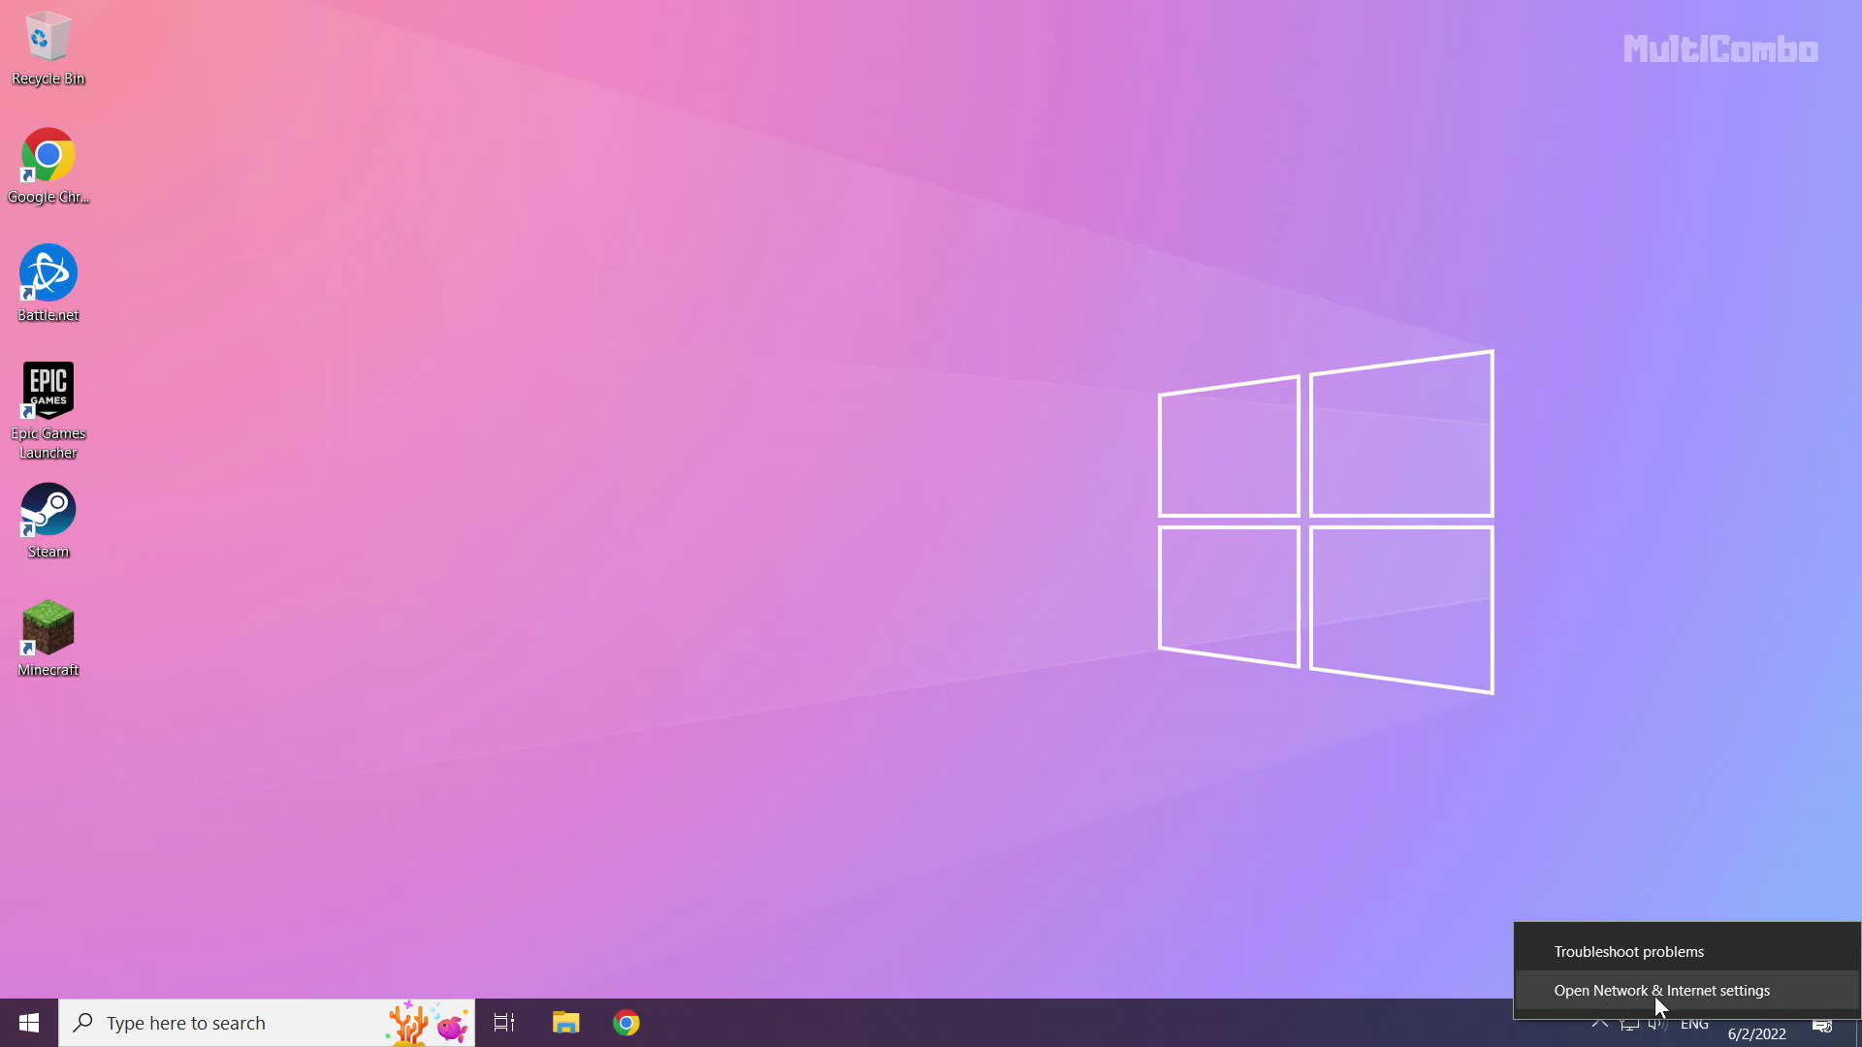
{"action": "left_click", "coordinate": [1653, 995]}
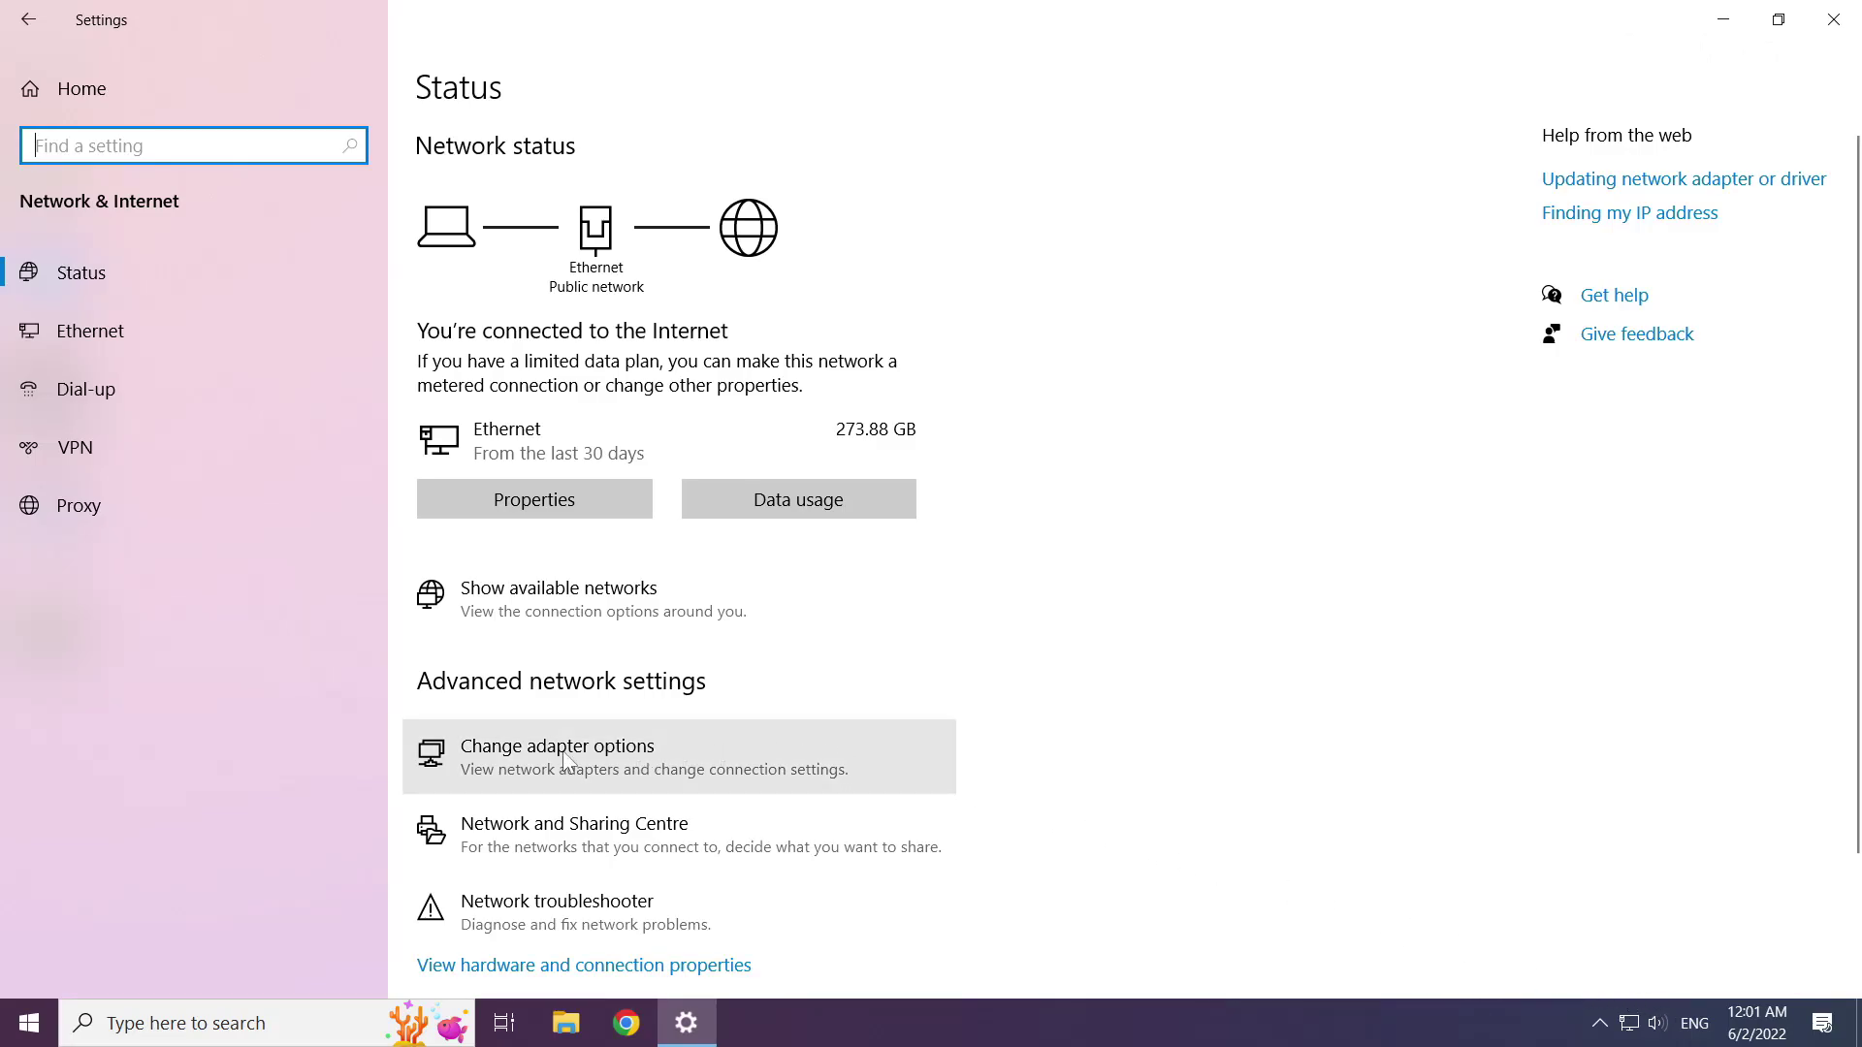
{"action": "left_click", "coordinate": [628, 758]}
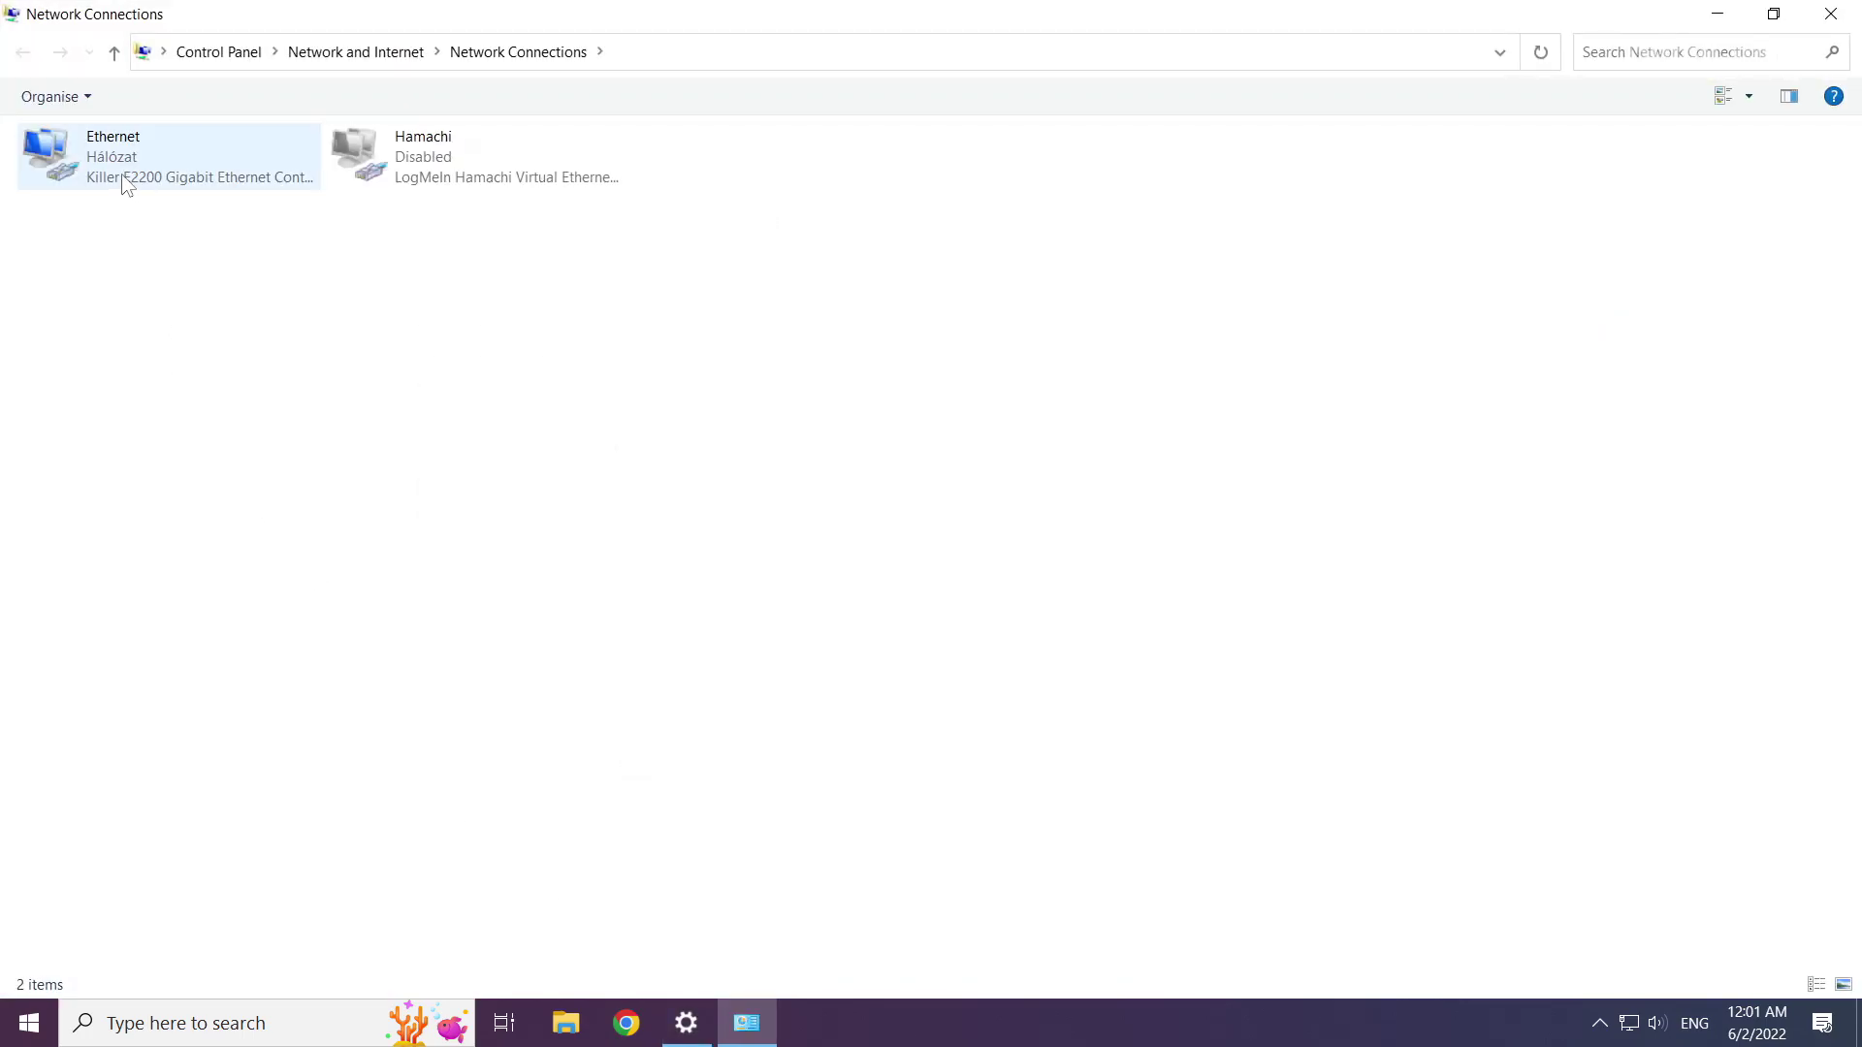
{"action": "left_click", "coordinate": [58, 163]}
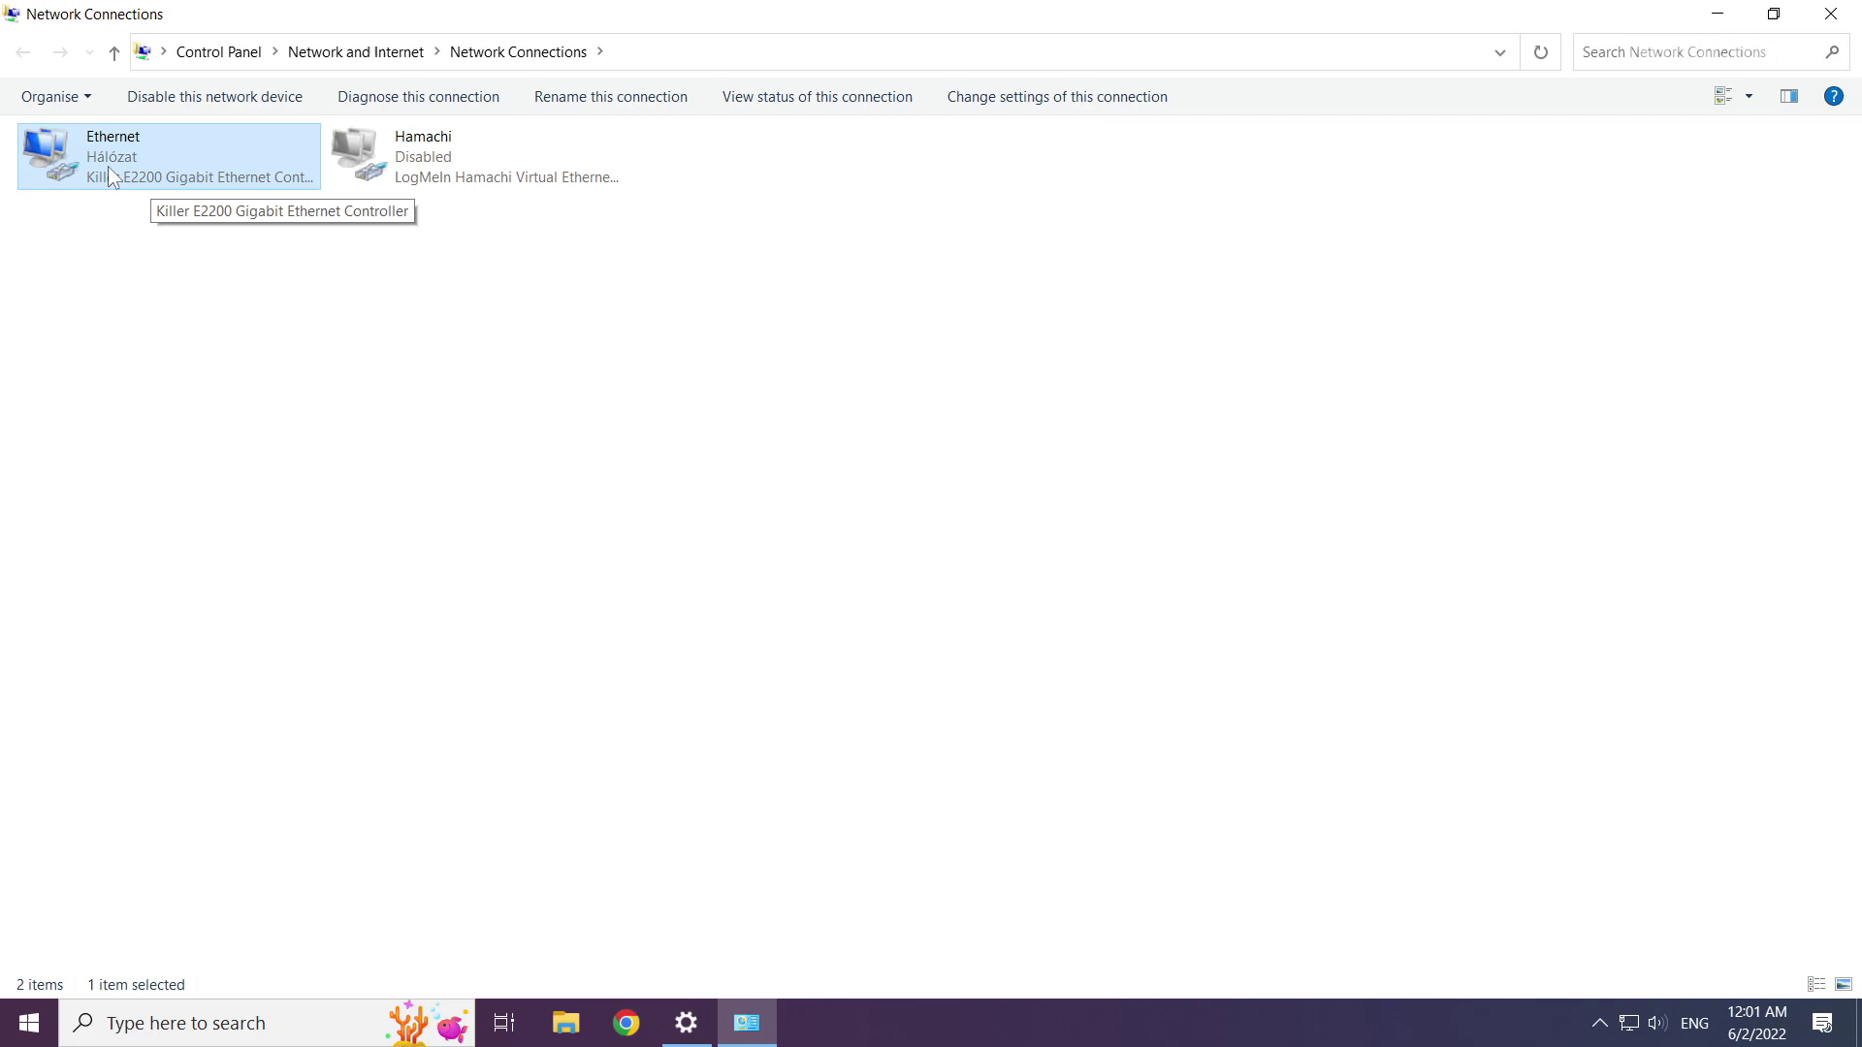
Step: Open Ethernet's Properties and the TCP/IPv4 protocol properties within it
{"action": "right_click", "coordinate": [170, 150]}
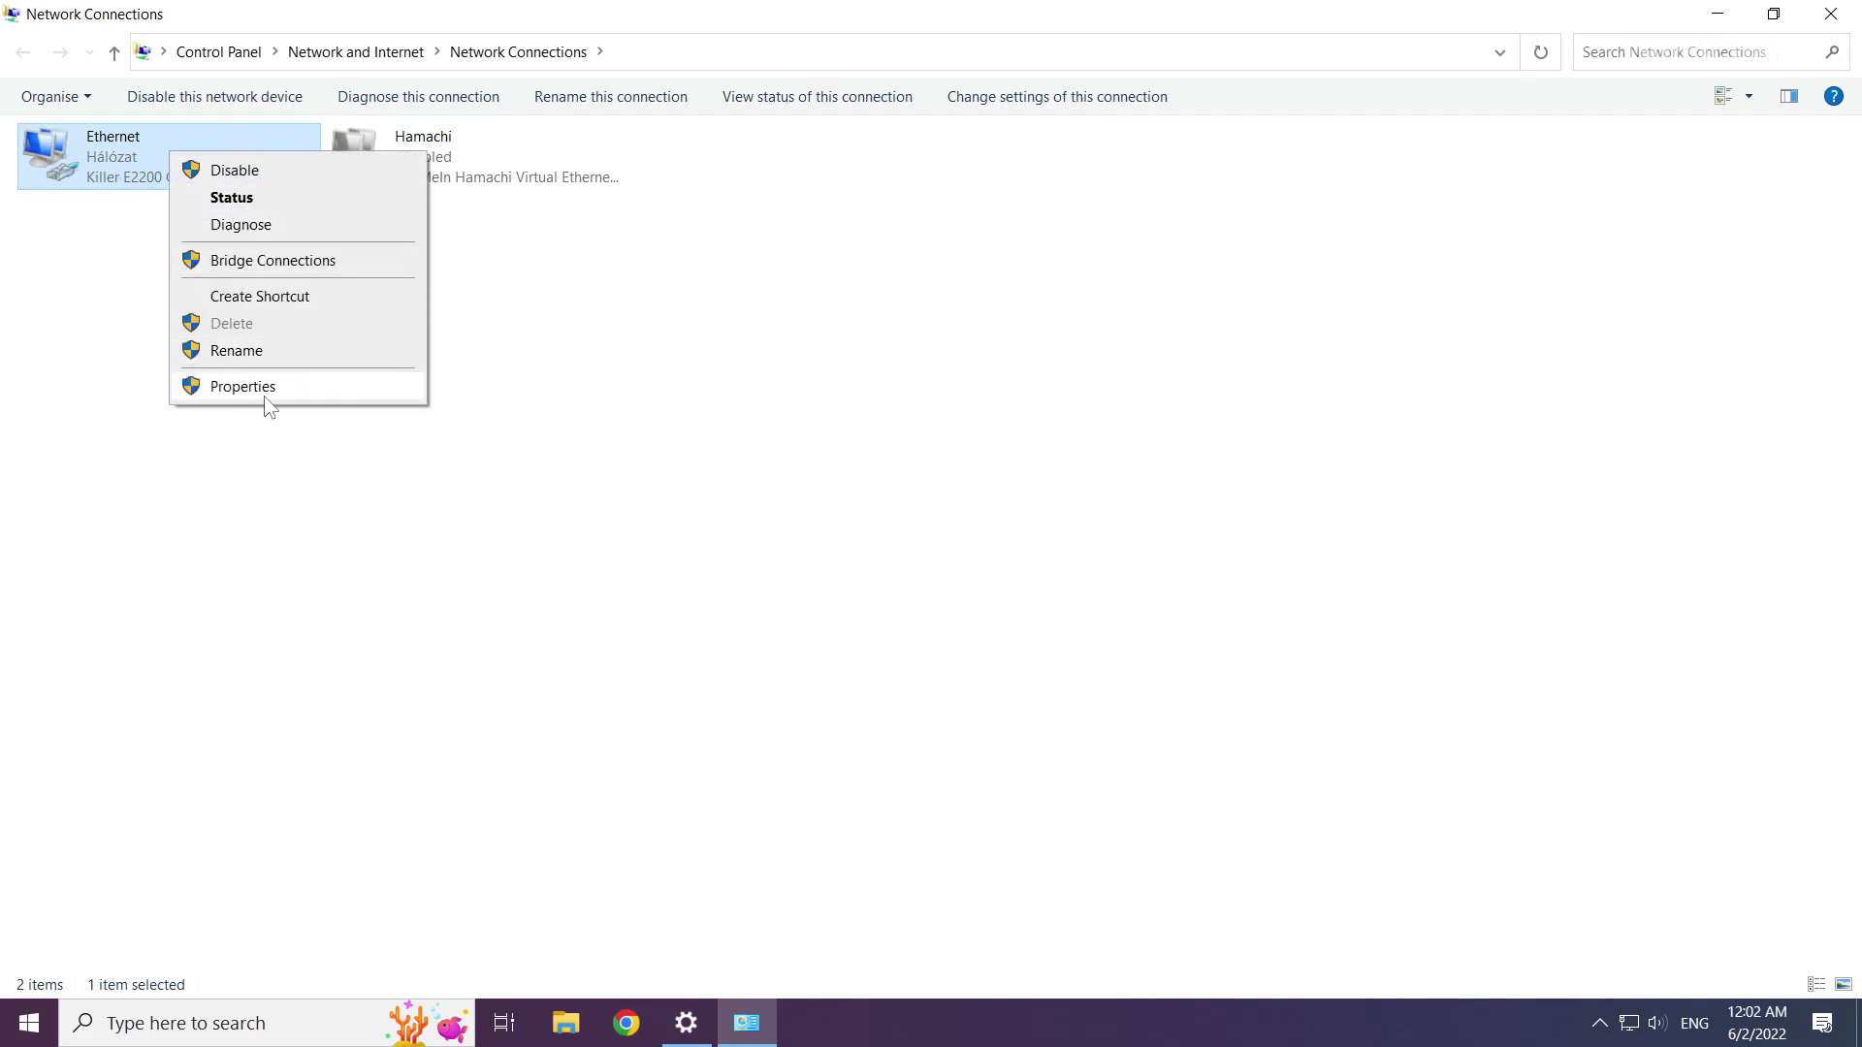
{"action": "left_click", "coordinate": [305, 388]}
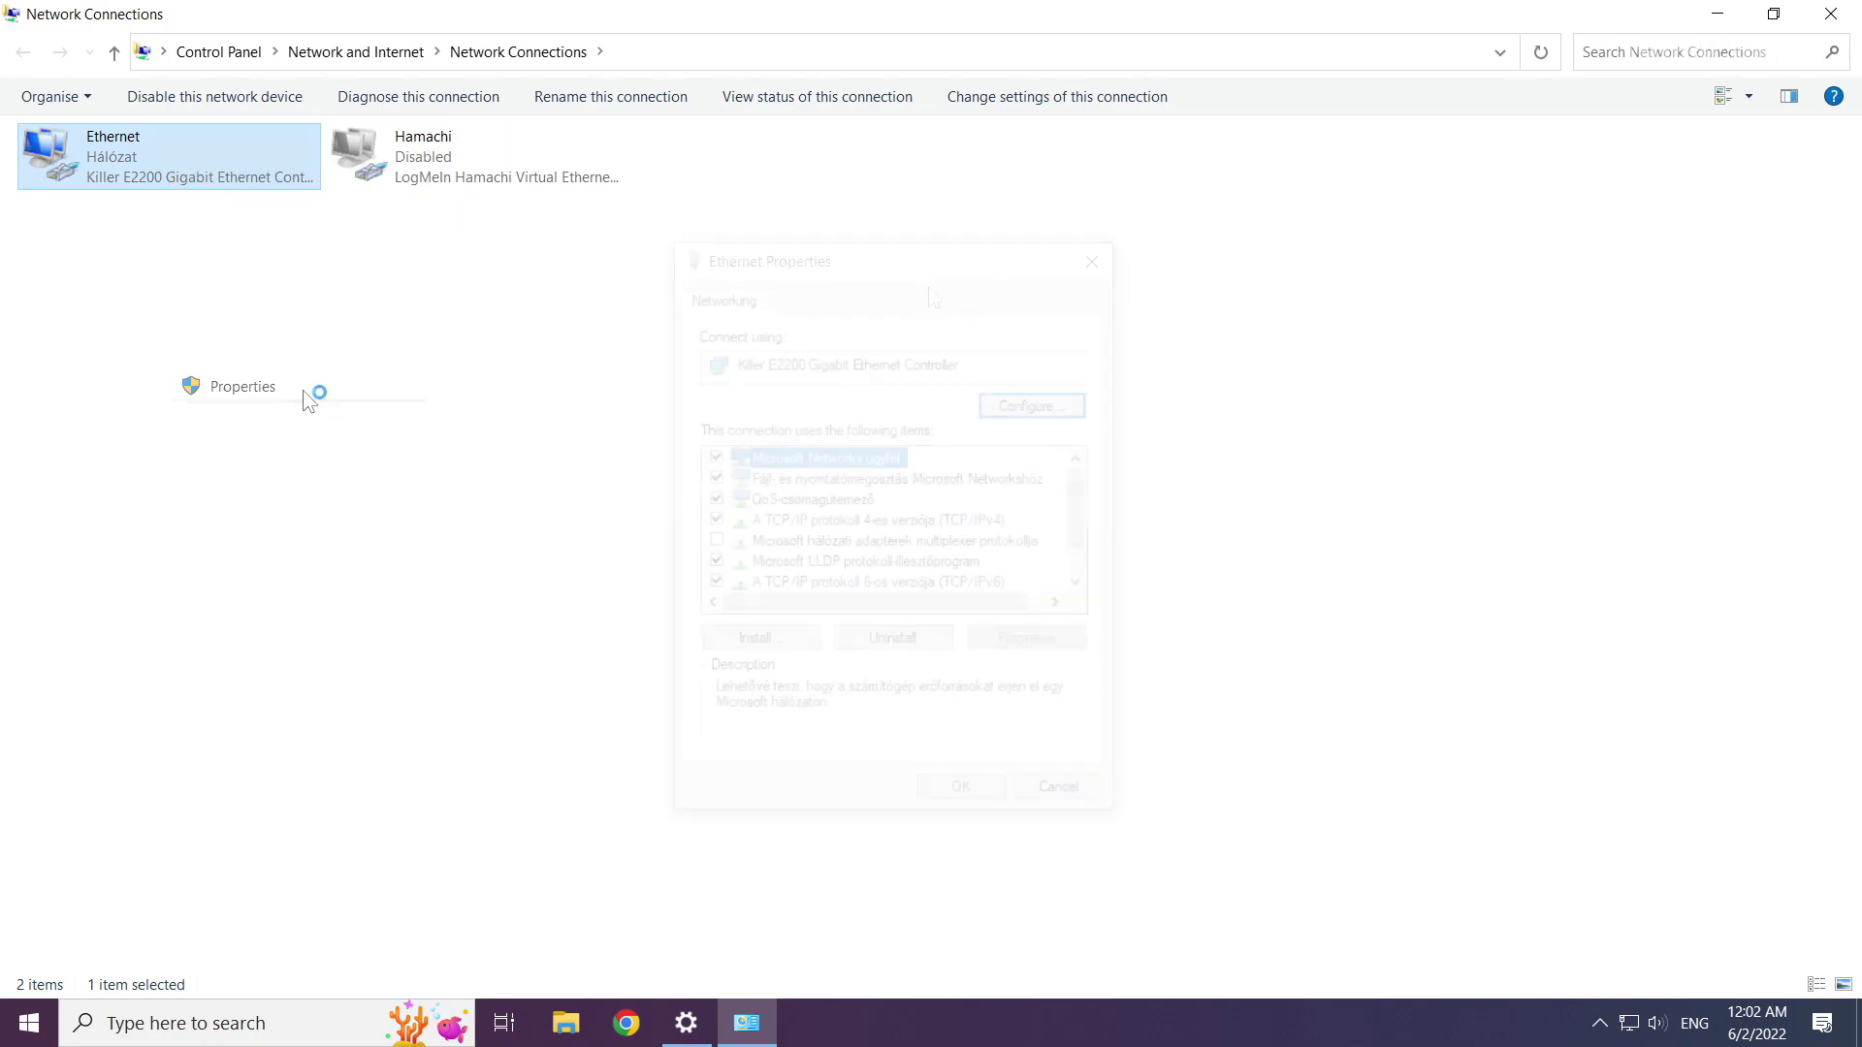
{"action": "left_click", "coordinate": [839, 521]}
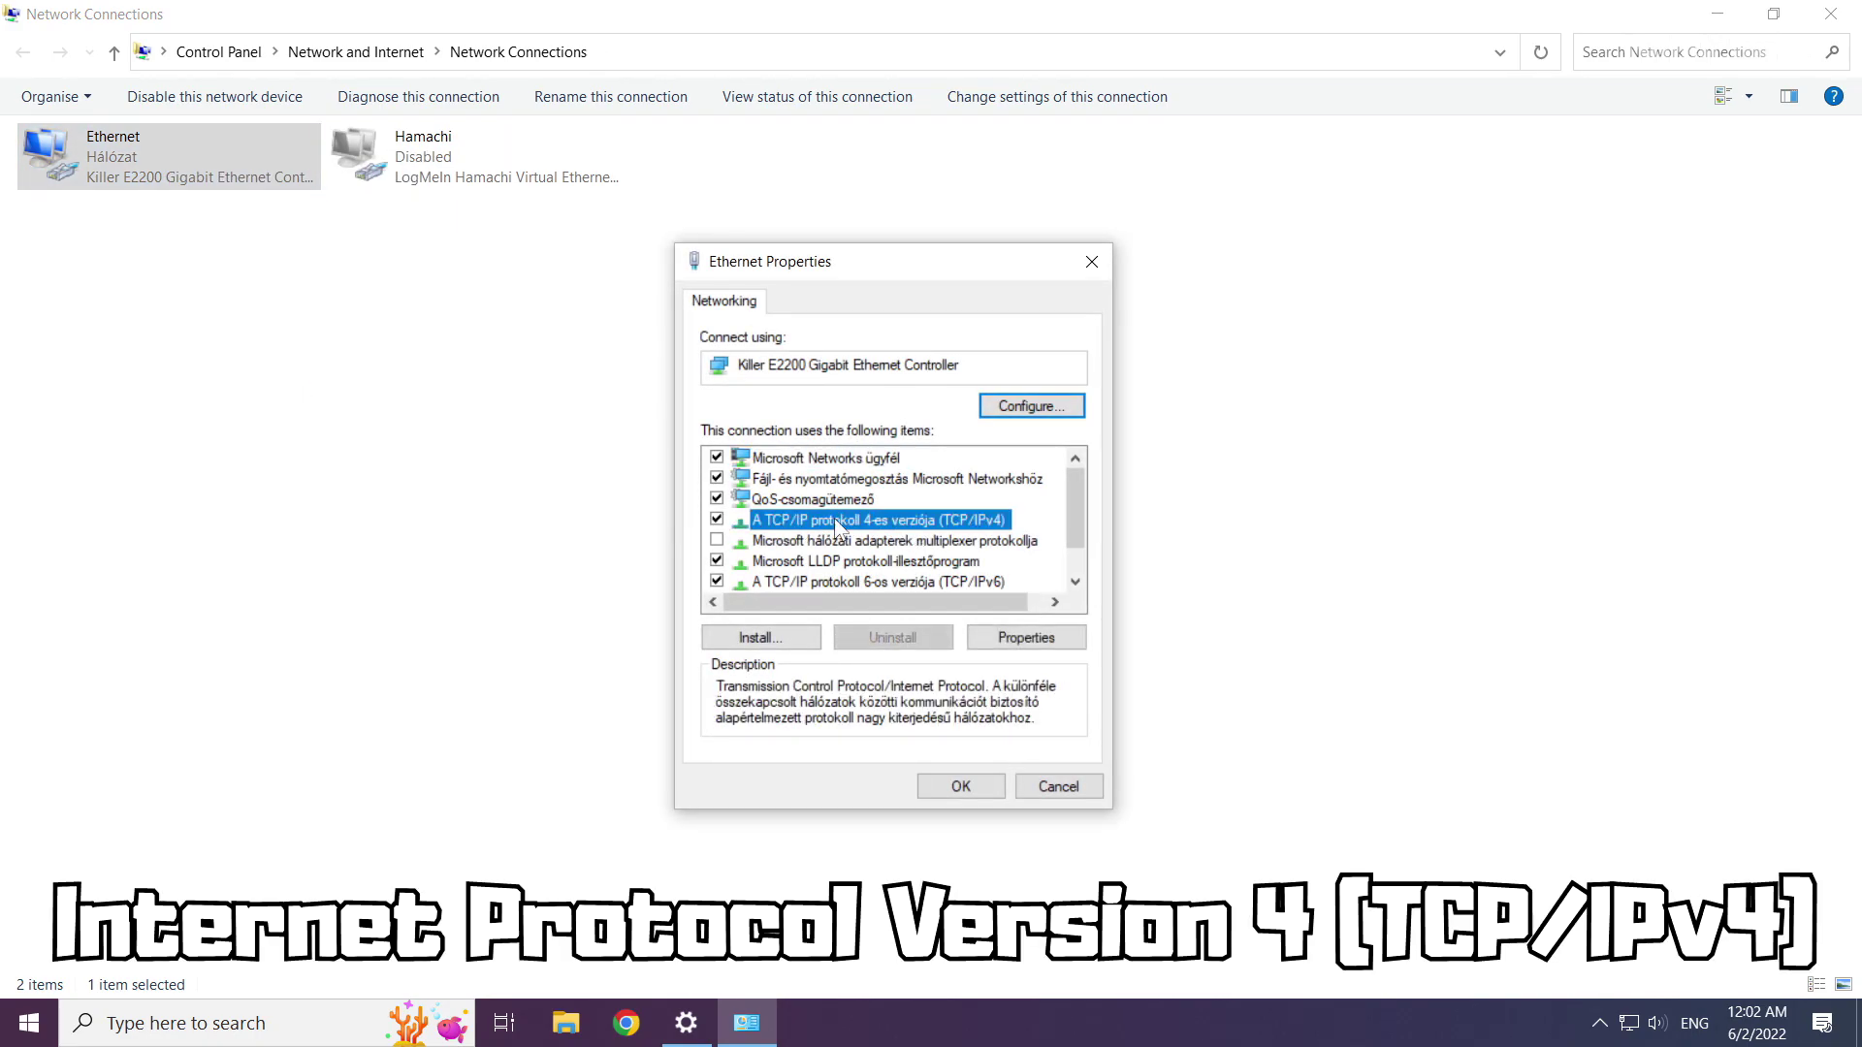
{"action": "left_click", "coordinate": [1030, 640]}
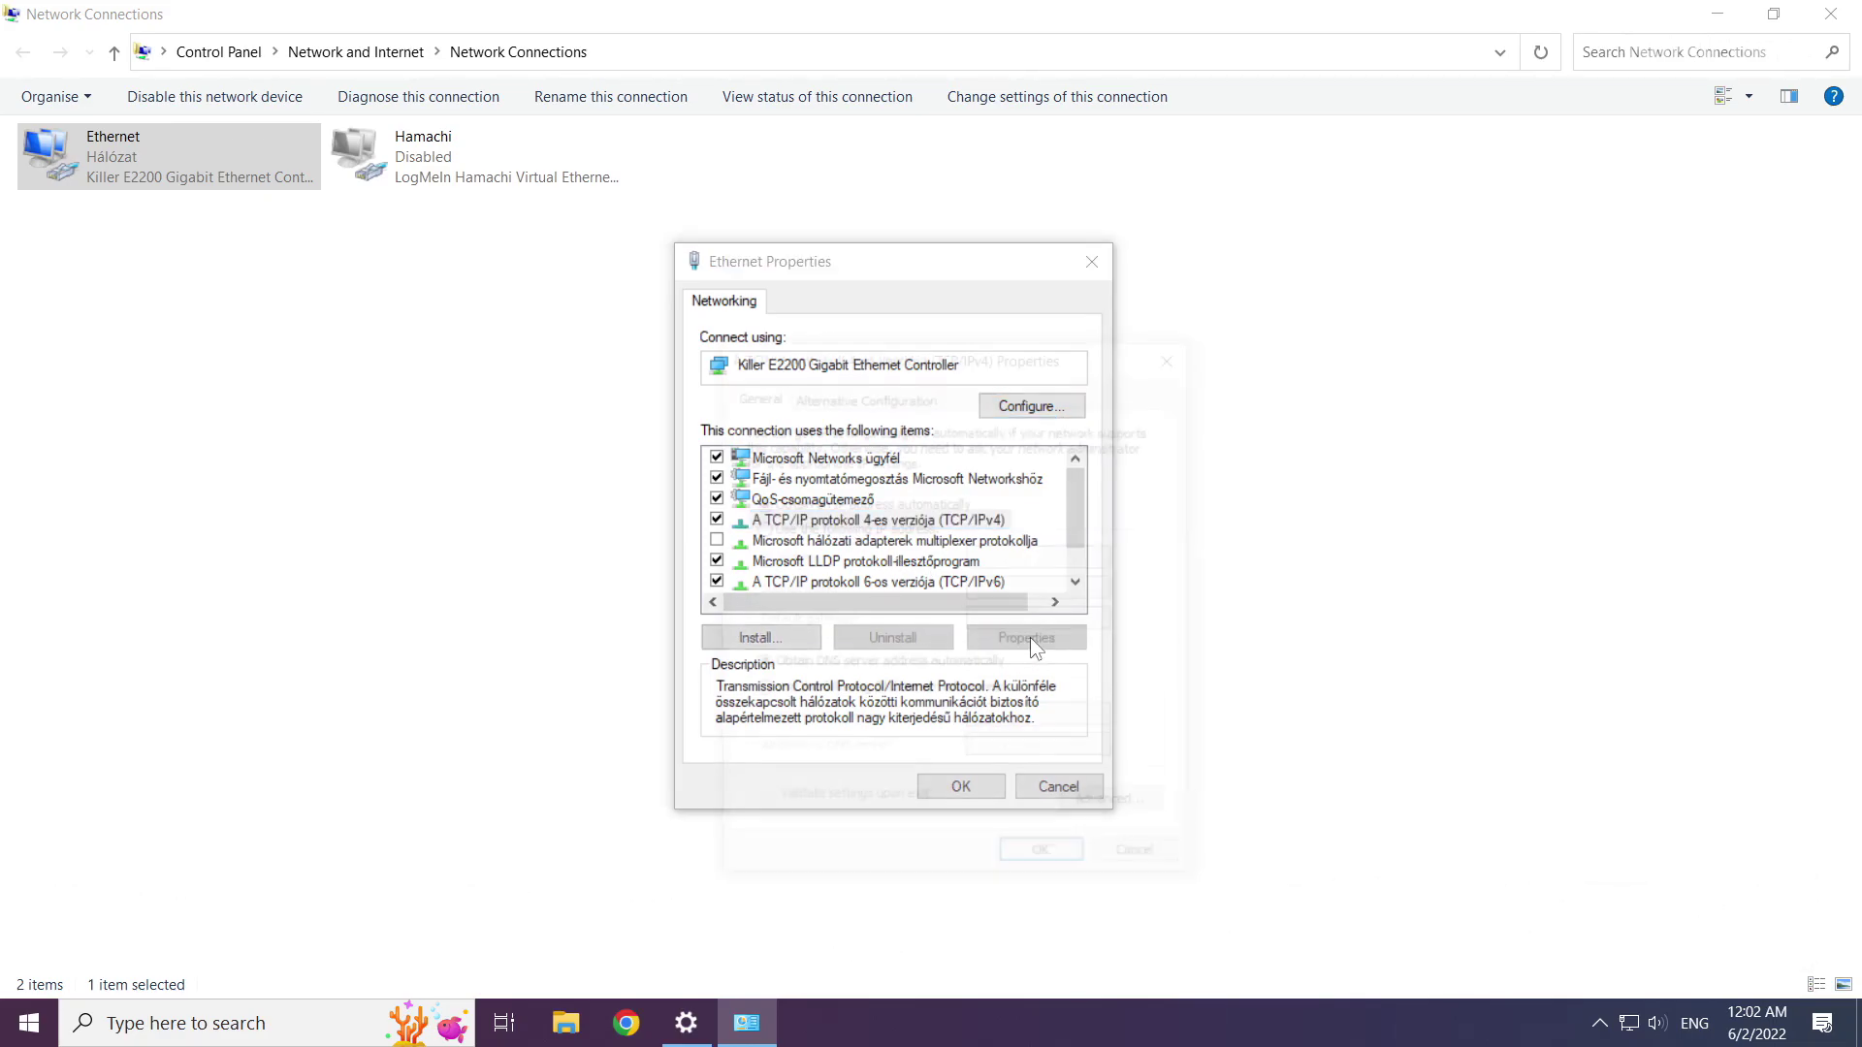
Step: Set IPv4 DNS servers manually to 8.8.8.8 and 8.8.4.4 and confirm with OK
{"action": "left_click_drag", "start_coordinate": [935, 366], "coordinate": [874, 285]}
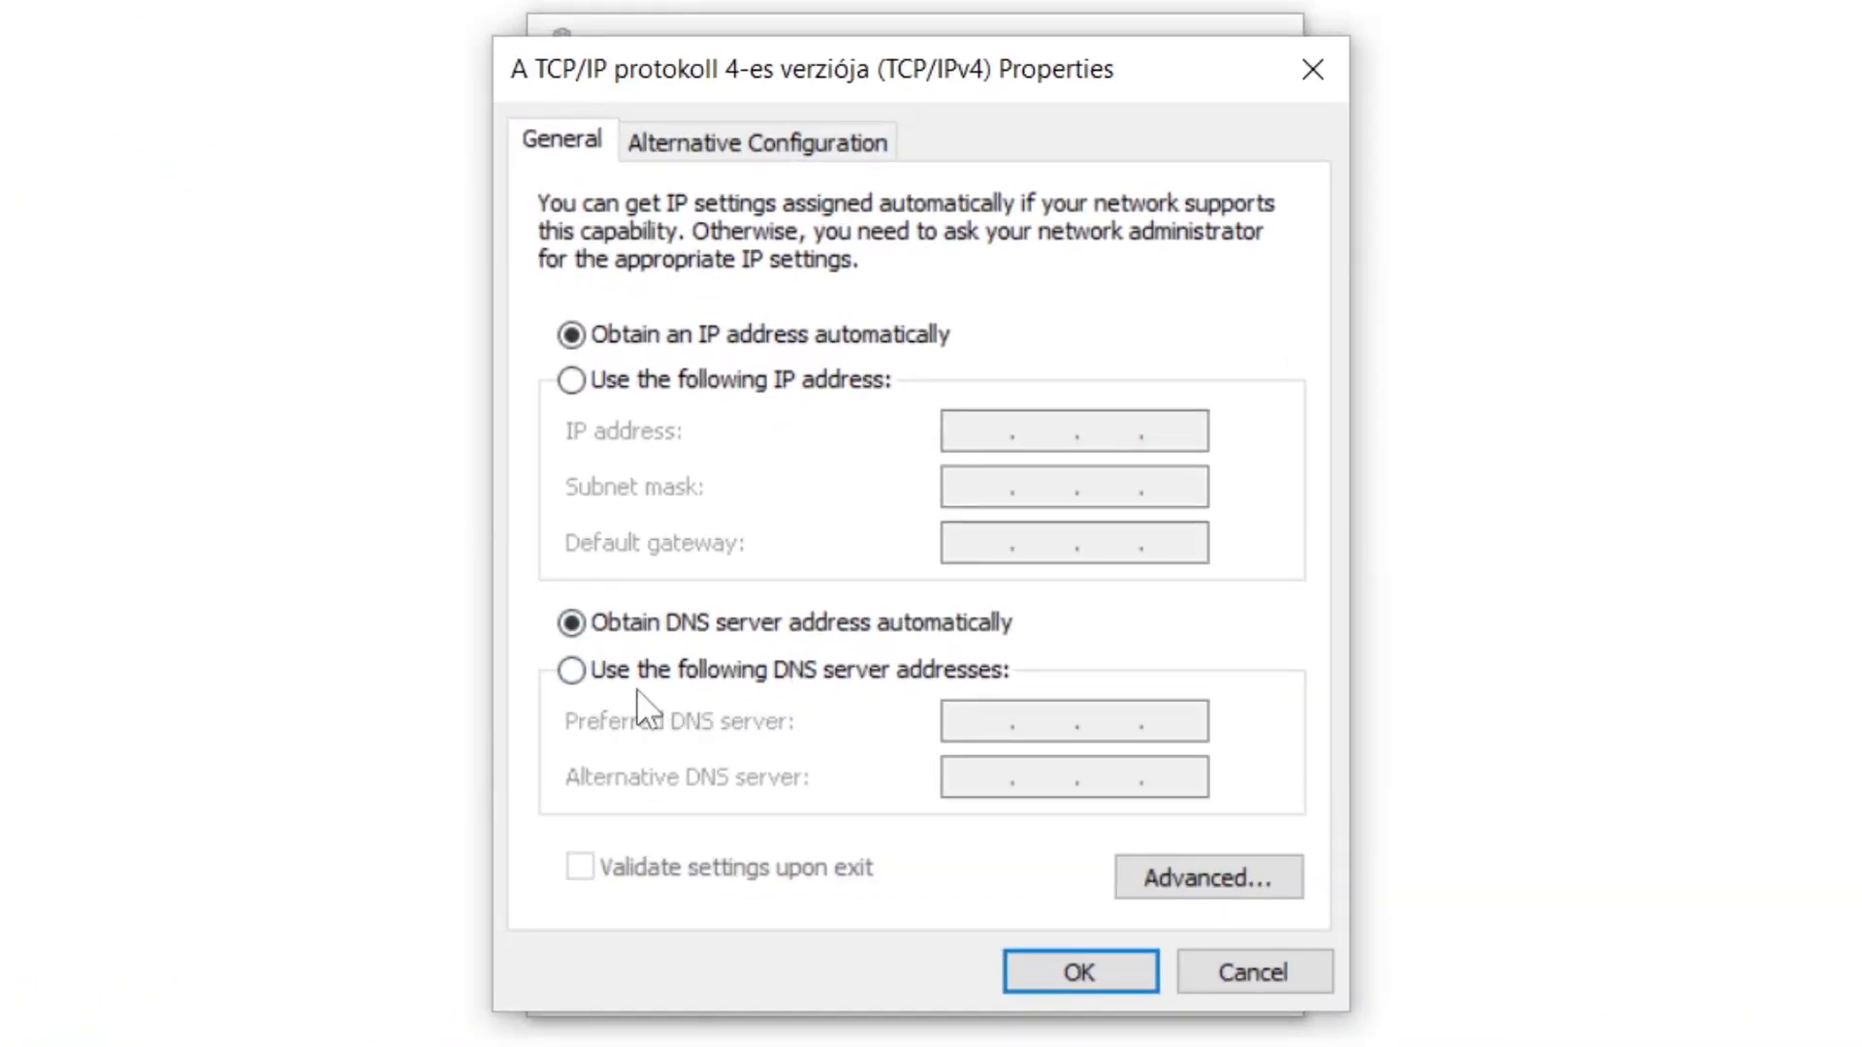
{"action": "left_click", "coordinate": [571, 671]}
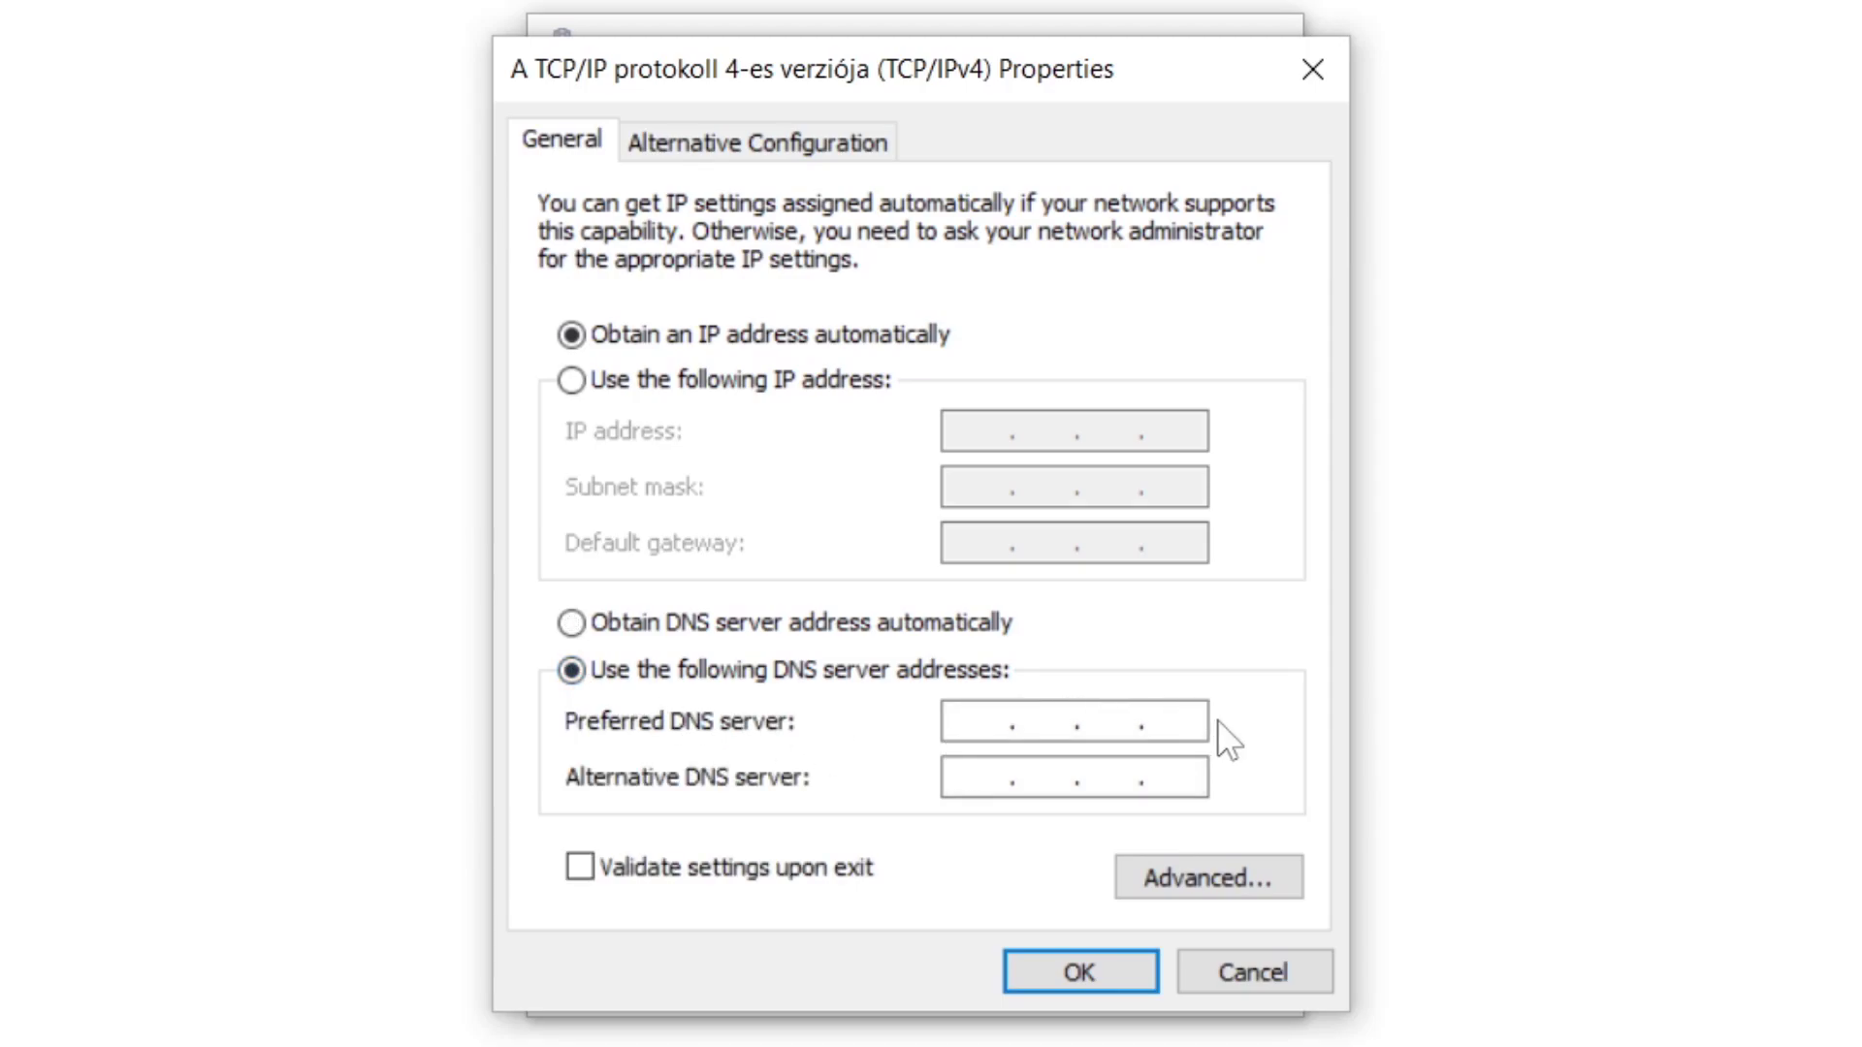
{"action": "type", "text": "8"}
{"action": "type", "text": ".8.8.8"}
{"action": "left_click", "coordinate": [995, 779]}
{"action": "type", "text": "8.8."}
{"action": "type", "text": "4.4"}
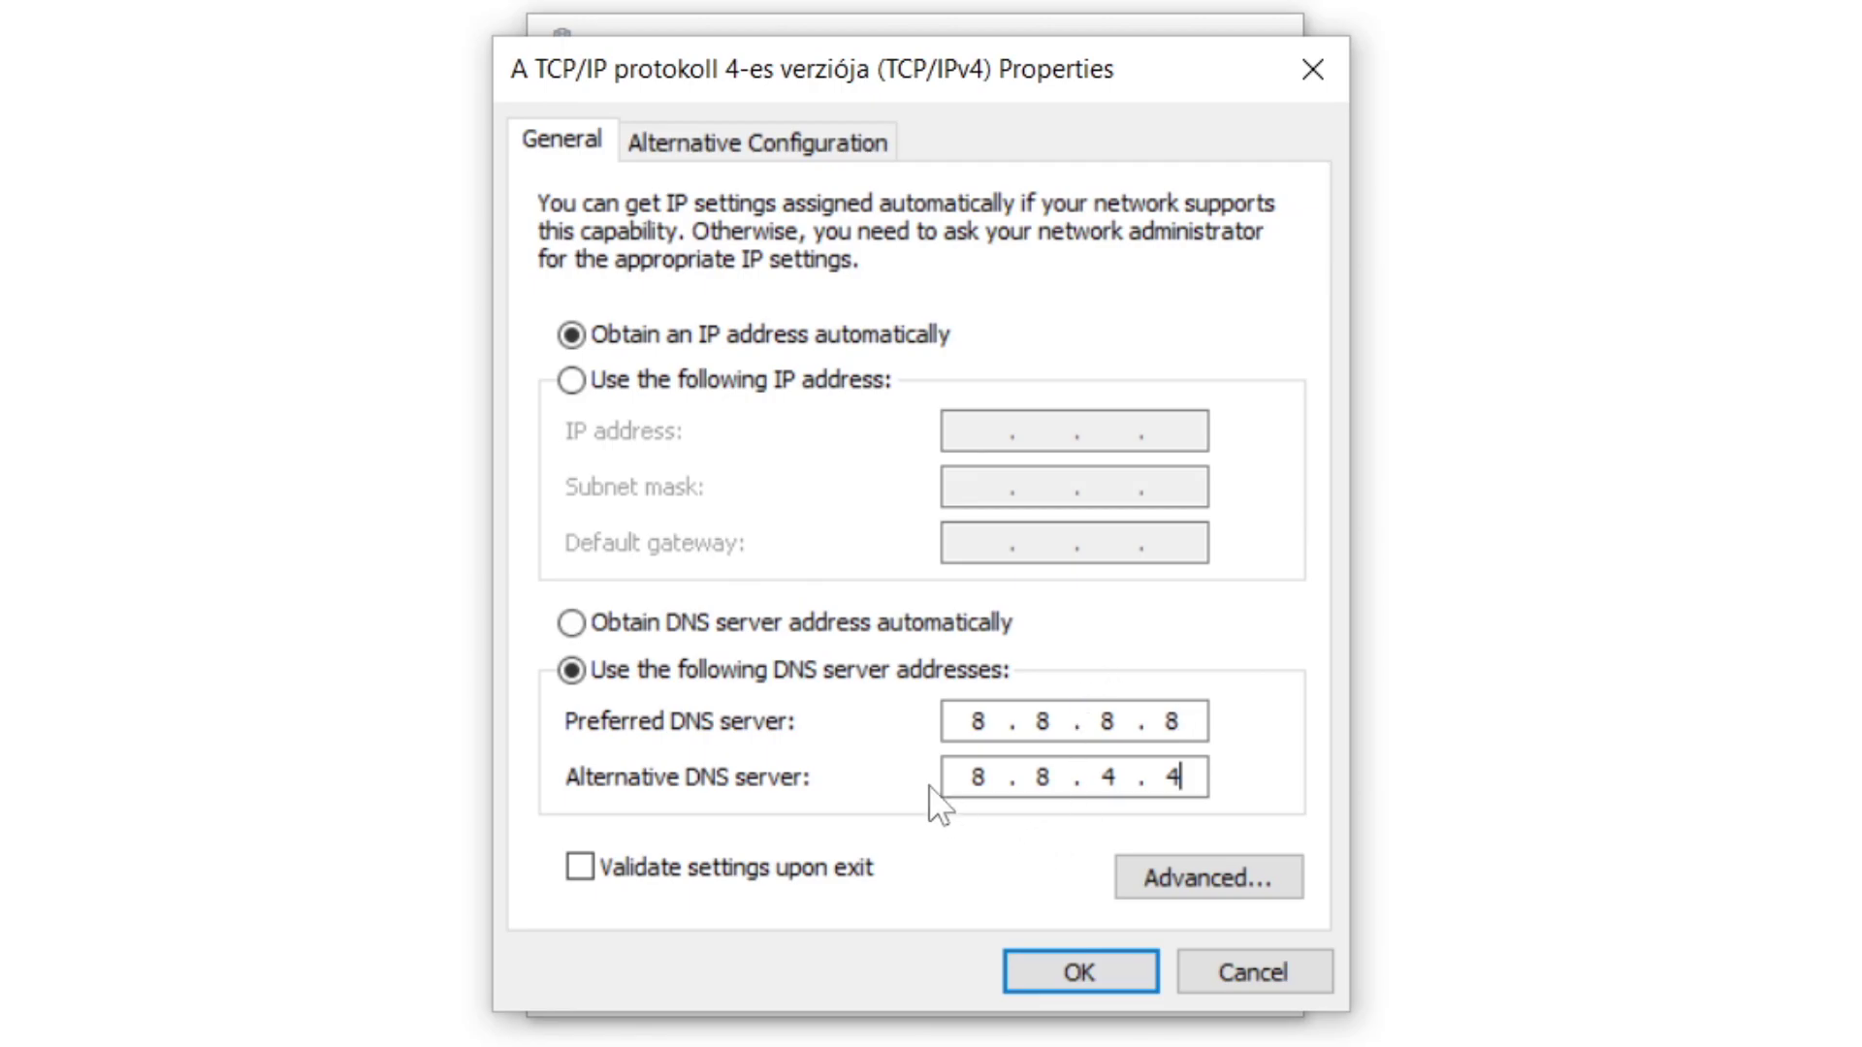
{"action": "left_click", "coordinate": [1070, 974]}
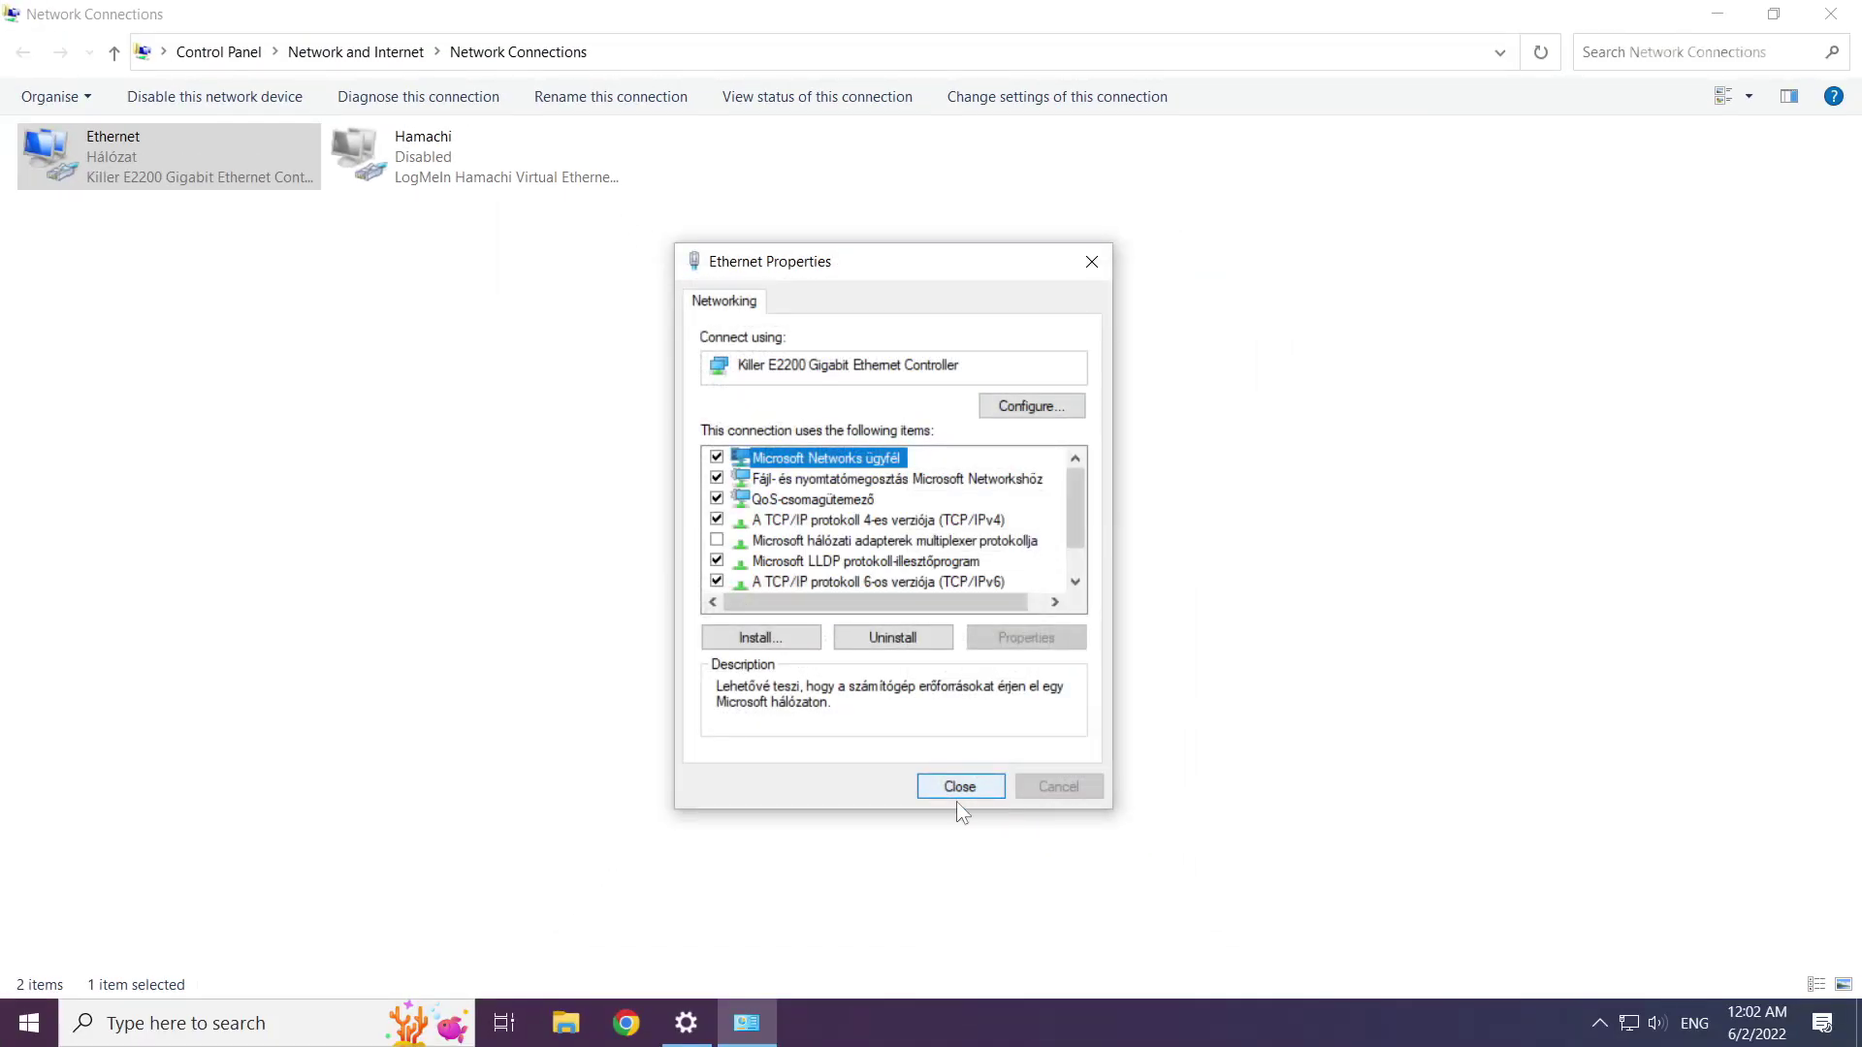
Step: Close Ethernet Properties and the network windows, then briefly view Start's power options
{"action": "left_click", "coordinate": [968, 791]}
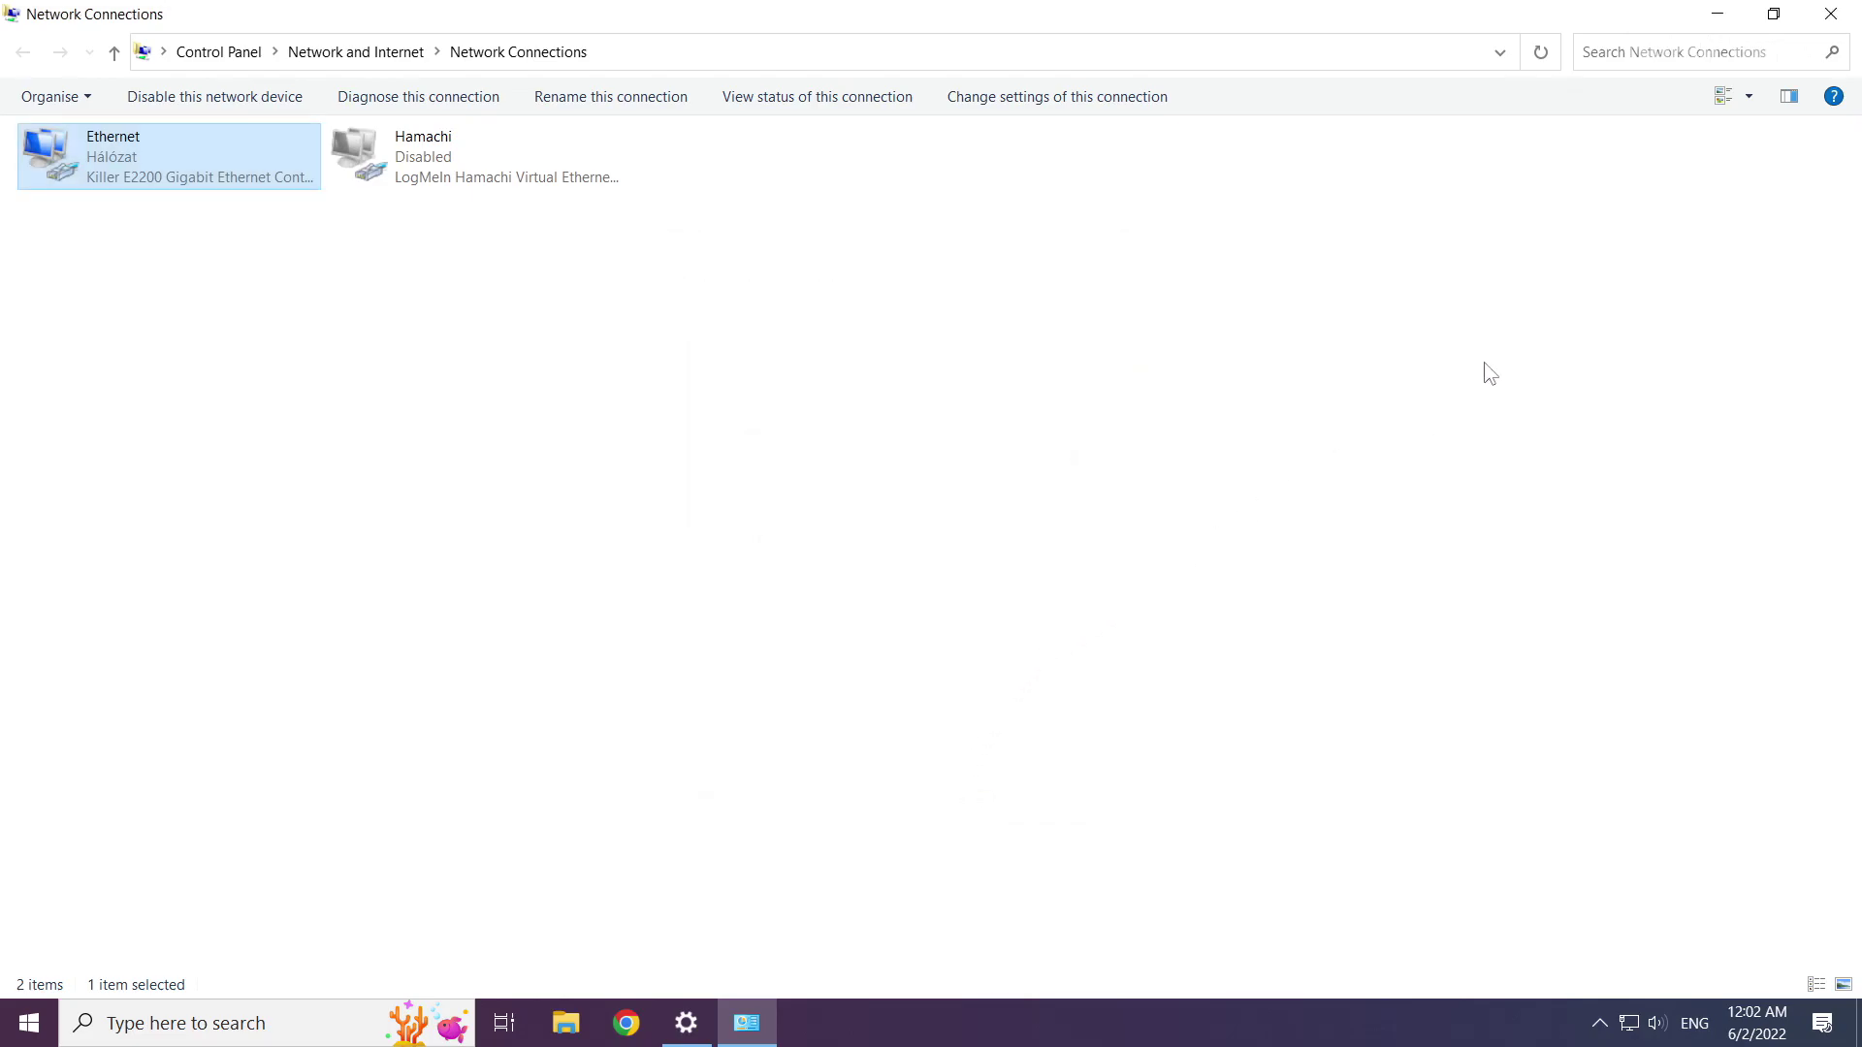
{"action": "left_click", "coordinate": [1837, 26]}
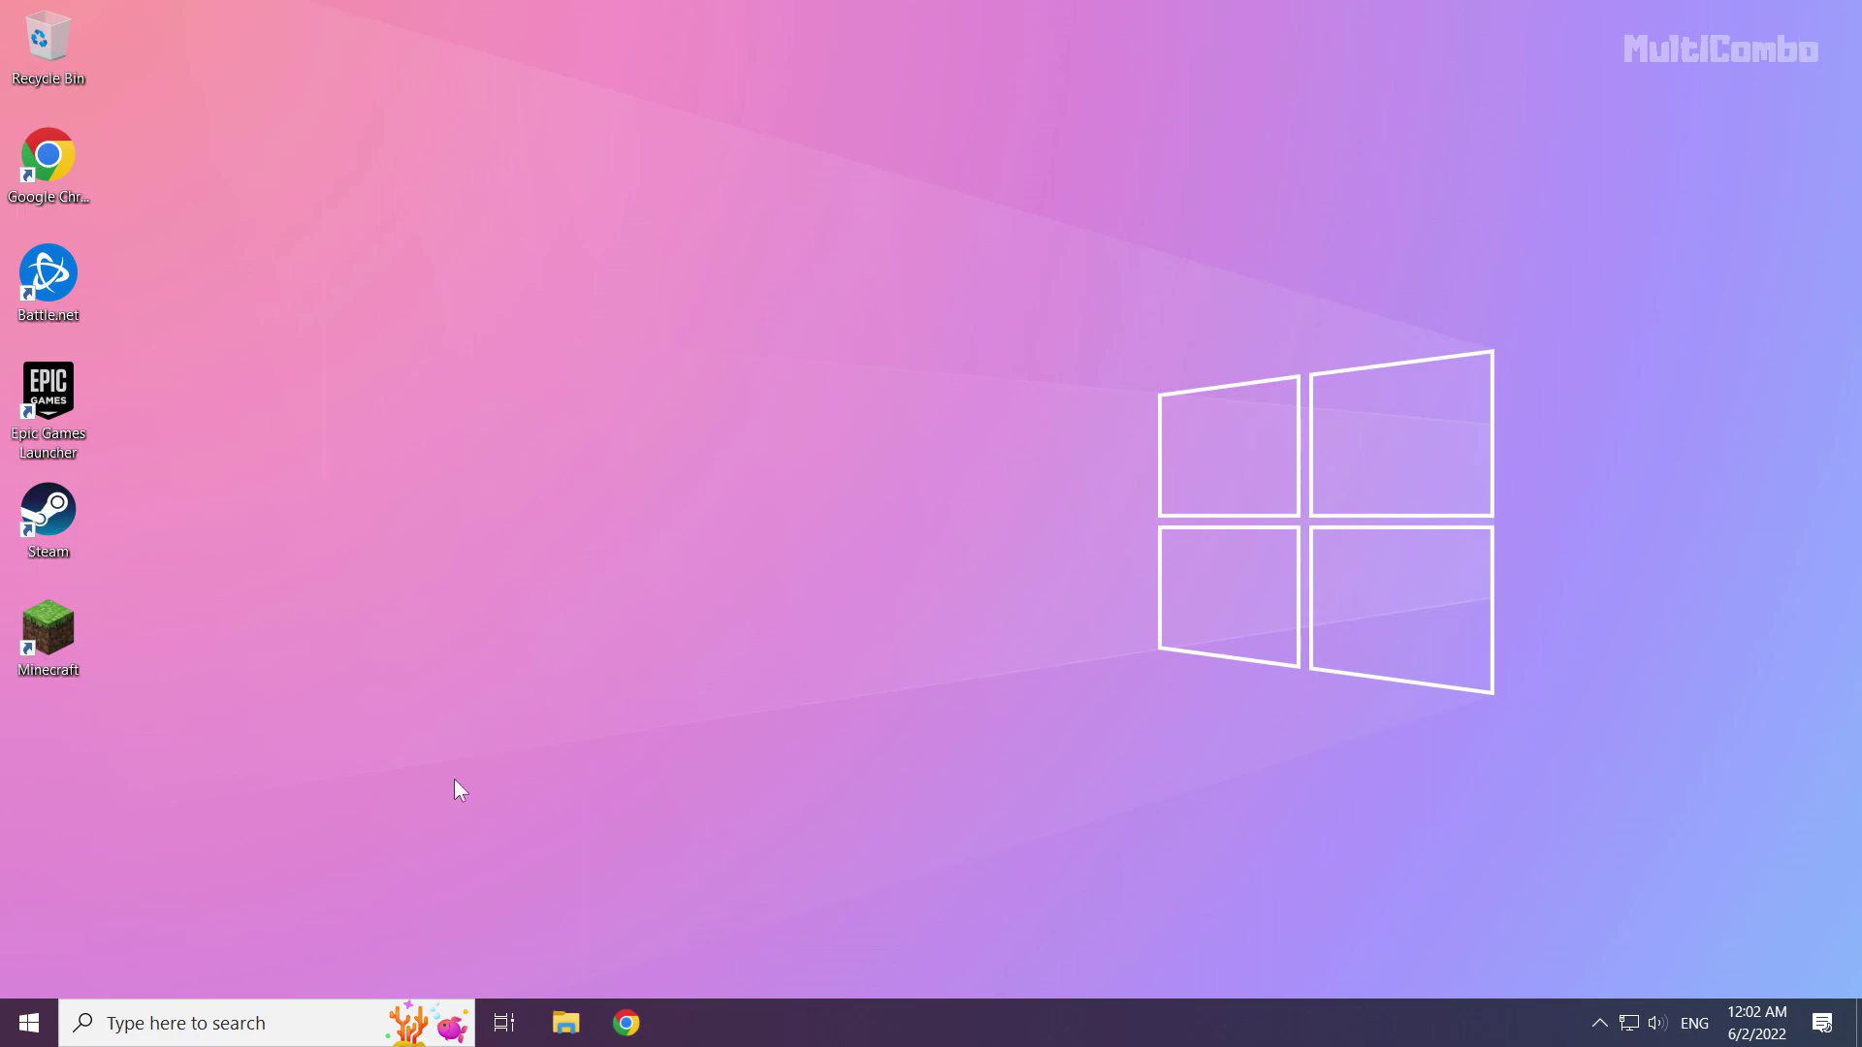
{"action": "left_click", "coordinate": [28, 1018]}
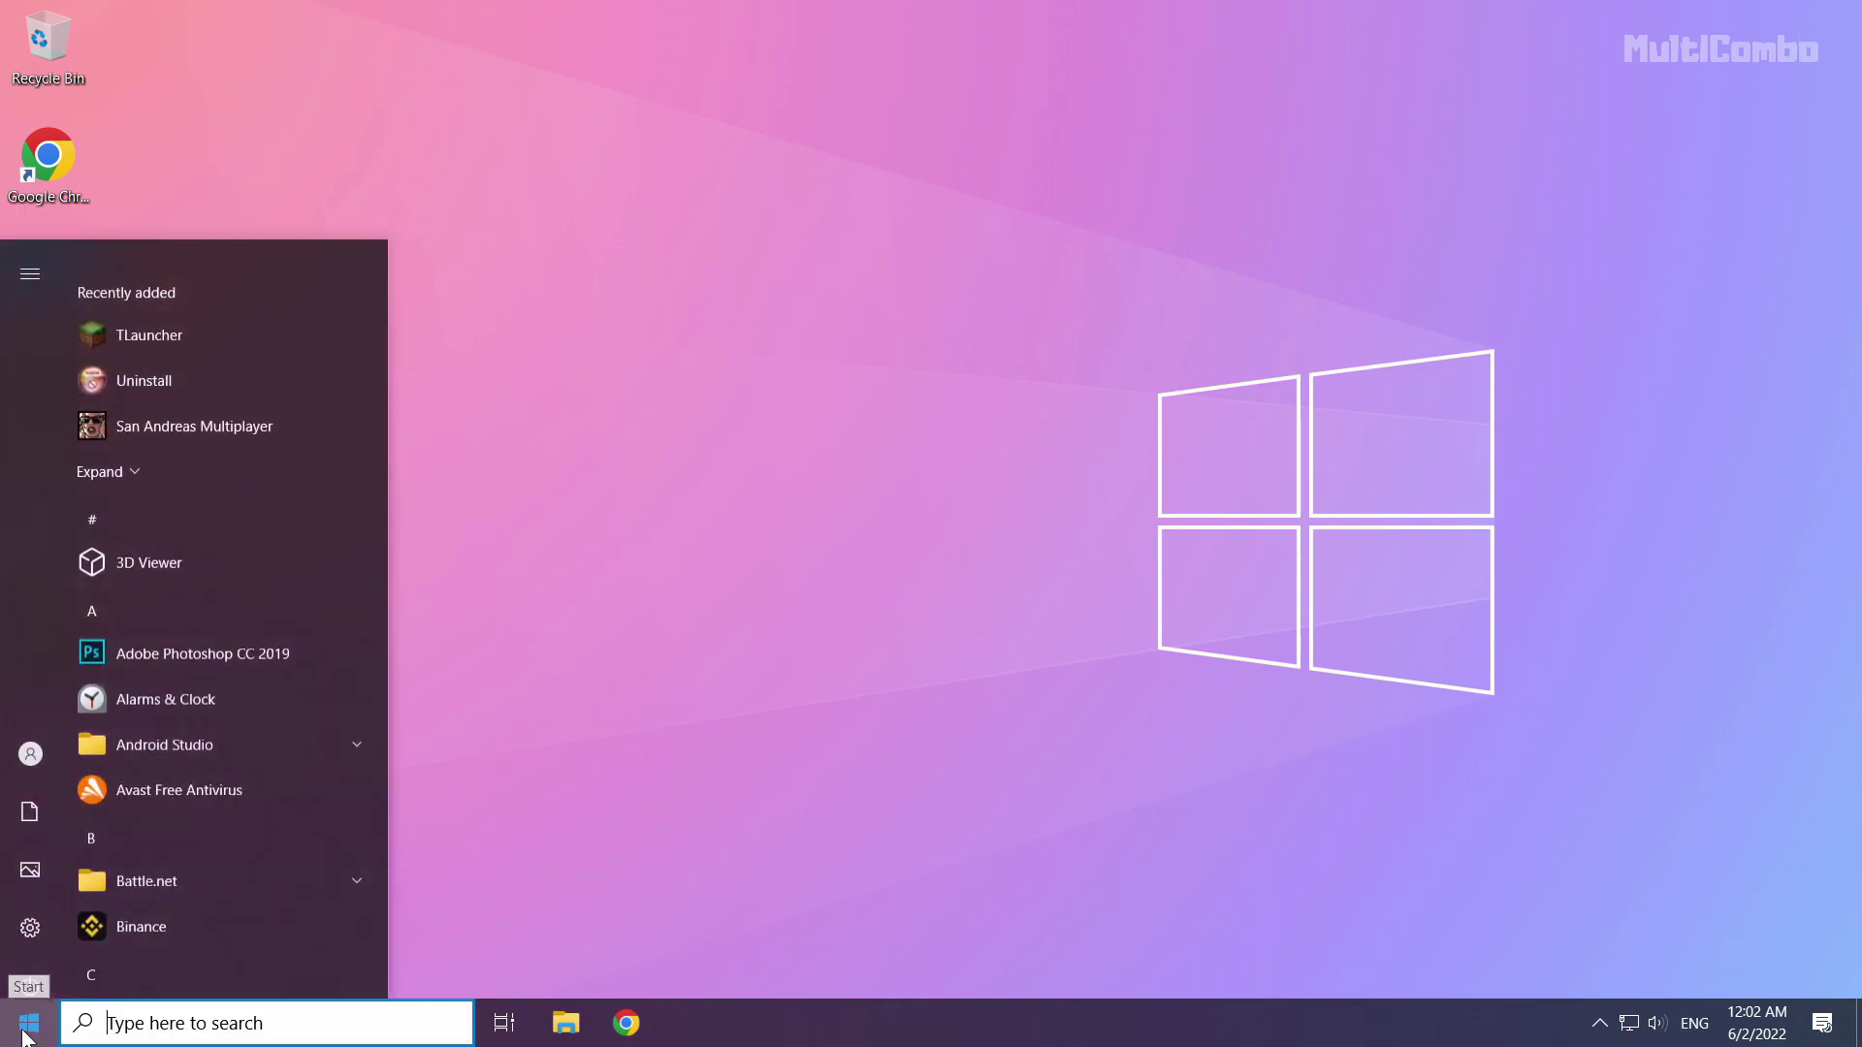
{"action": "left_click", "coordinate": [26, 974]}
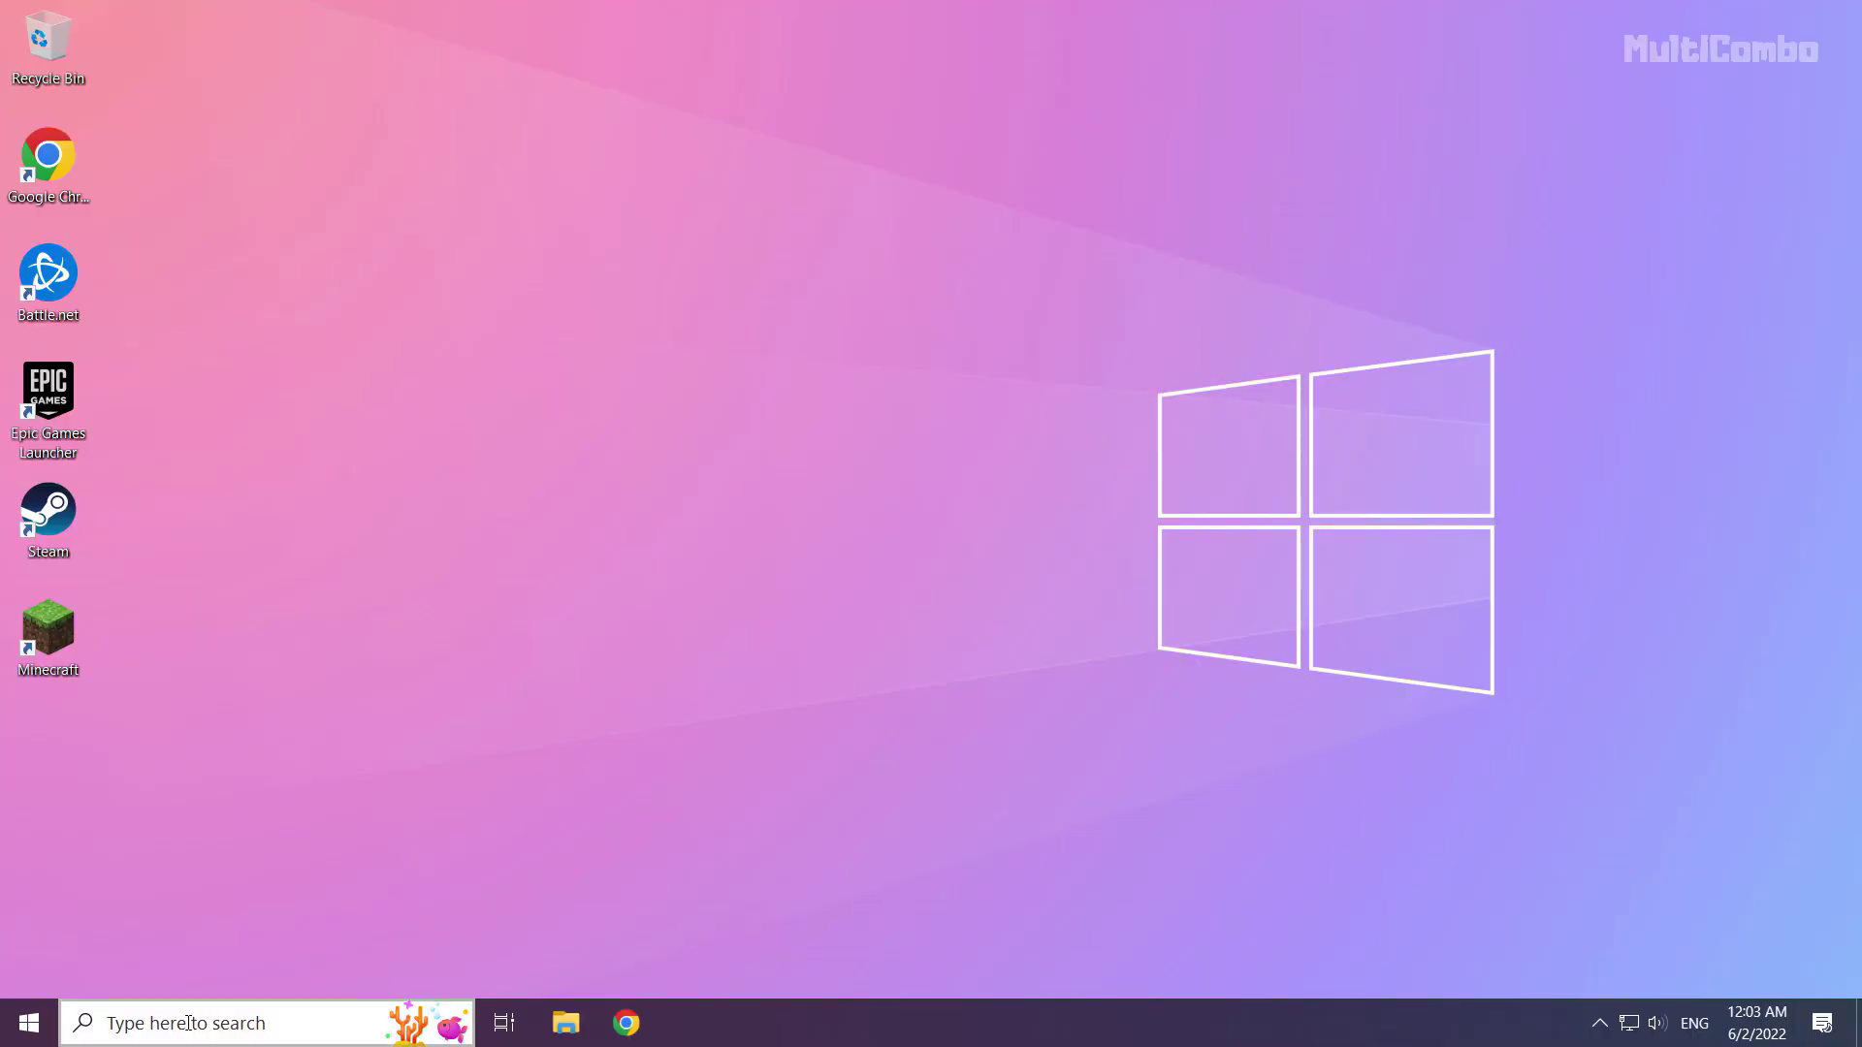
Step: Search Windows for "network reset" and open the Network reset settings page
{"action": "left_click", "coordinate": [192, 1027]}
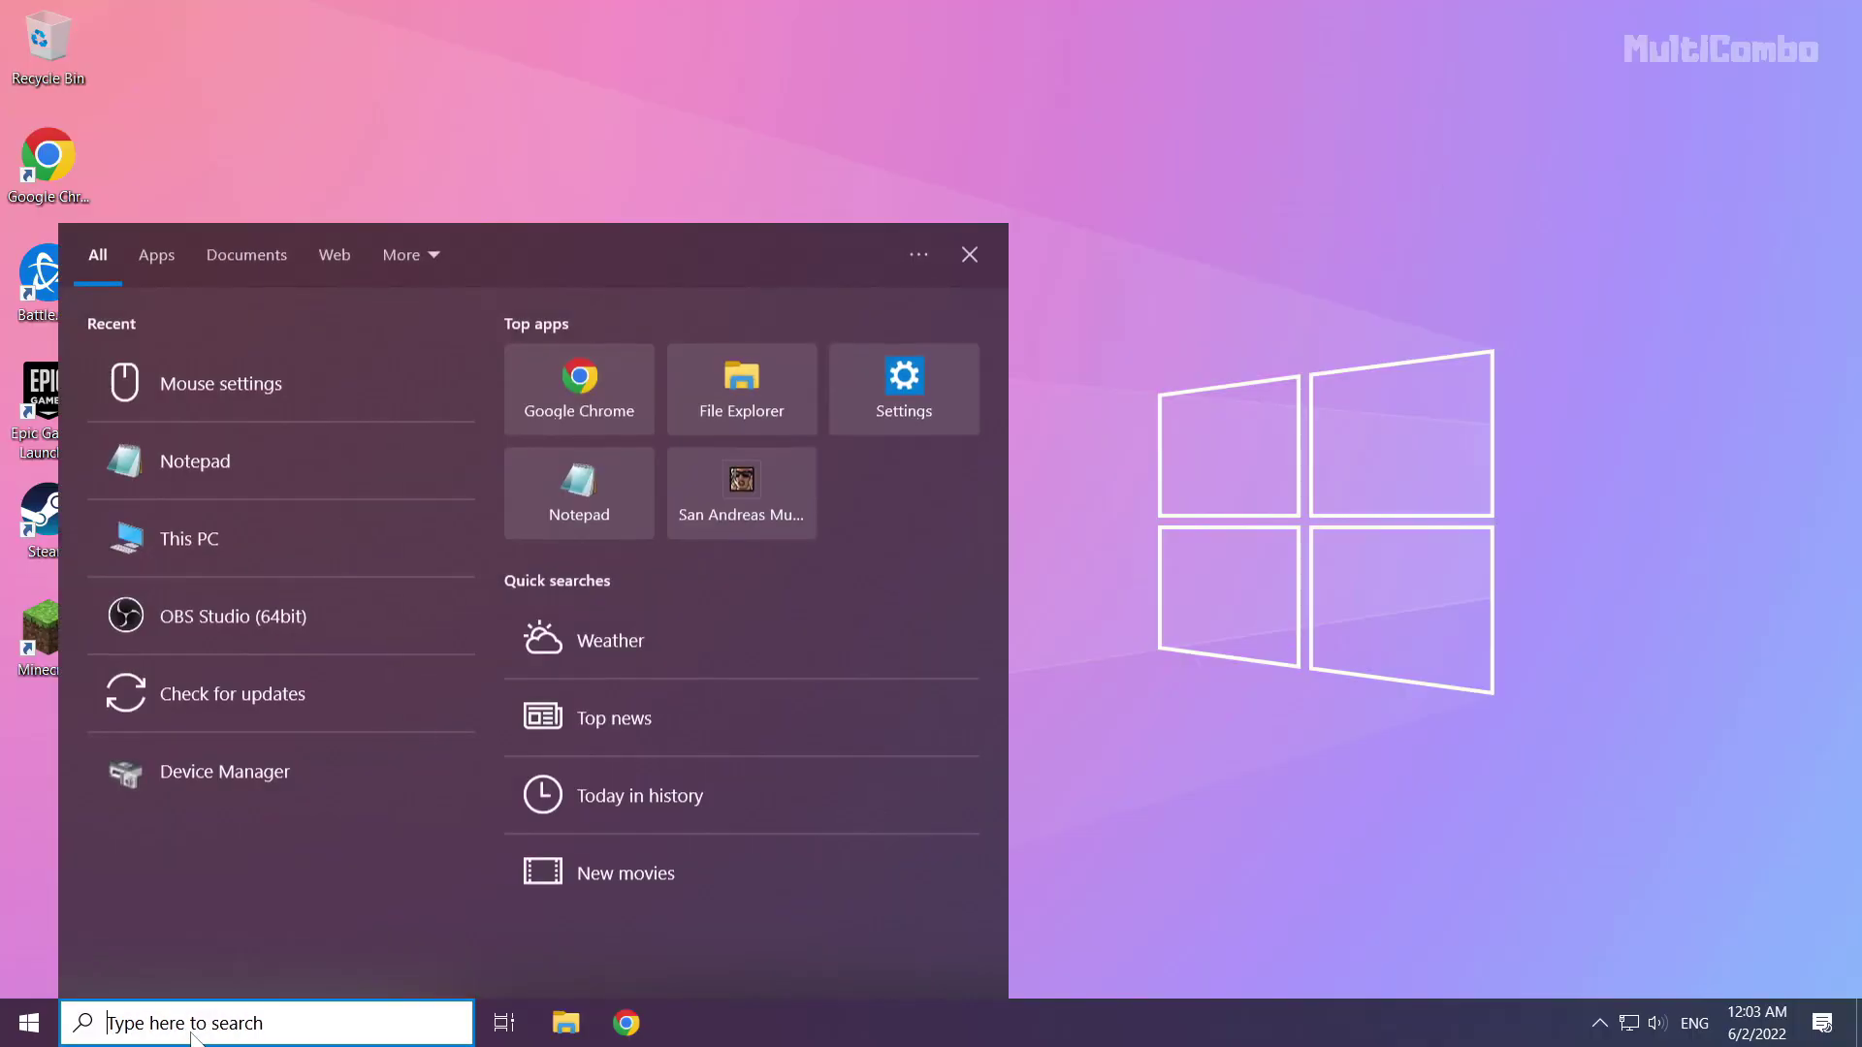
{"action": "type", "text": "ne"}
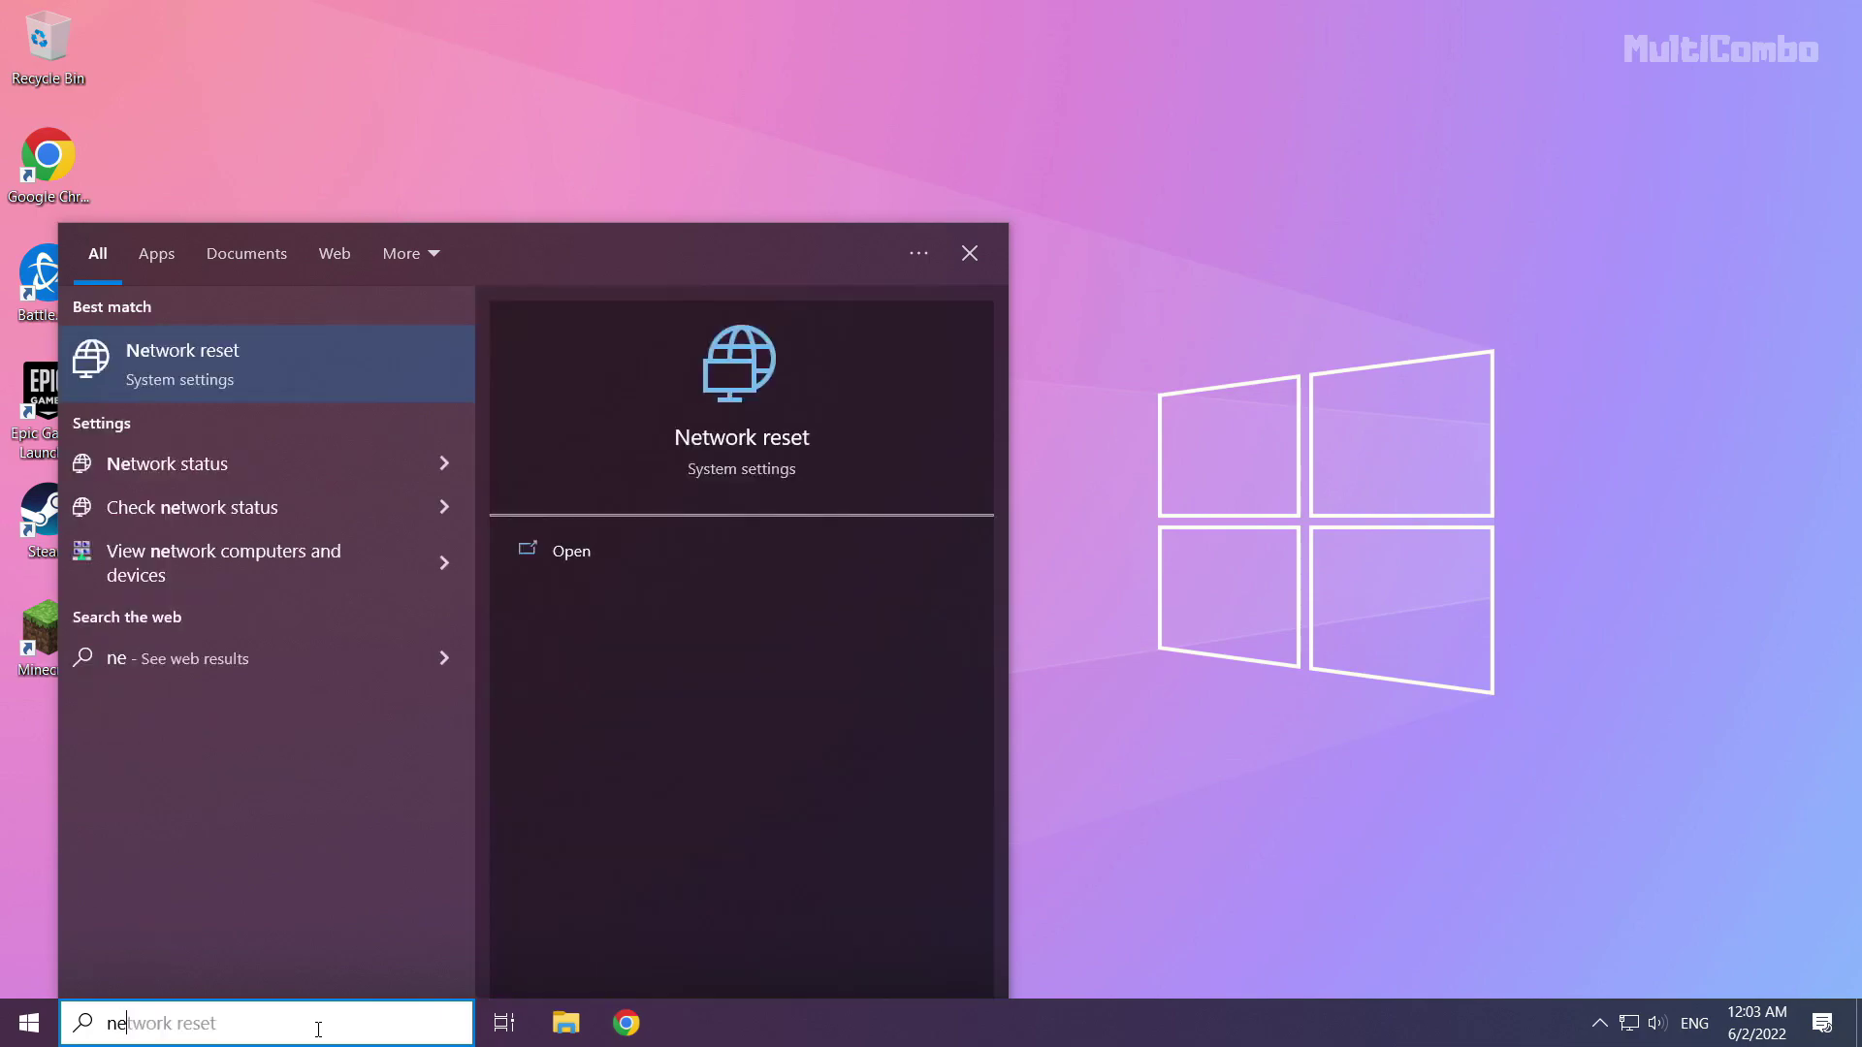
{"action": "type", "text": "towrk"}
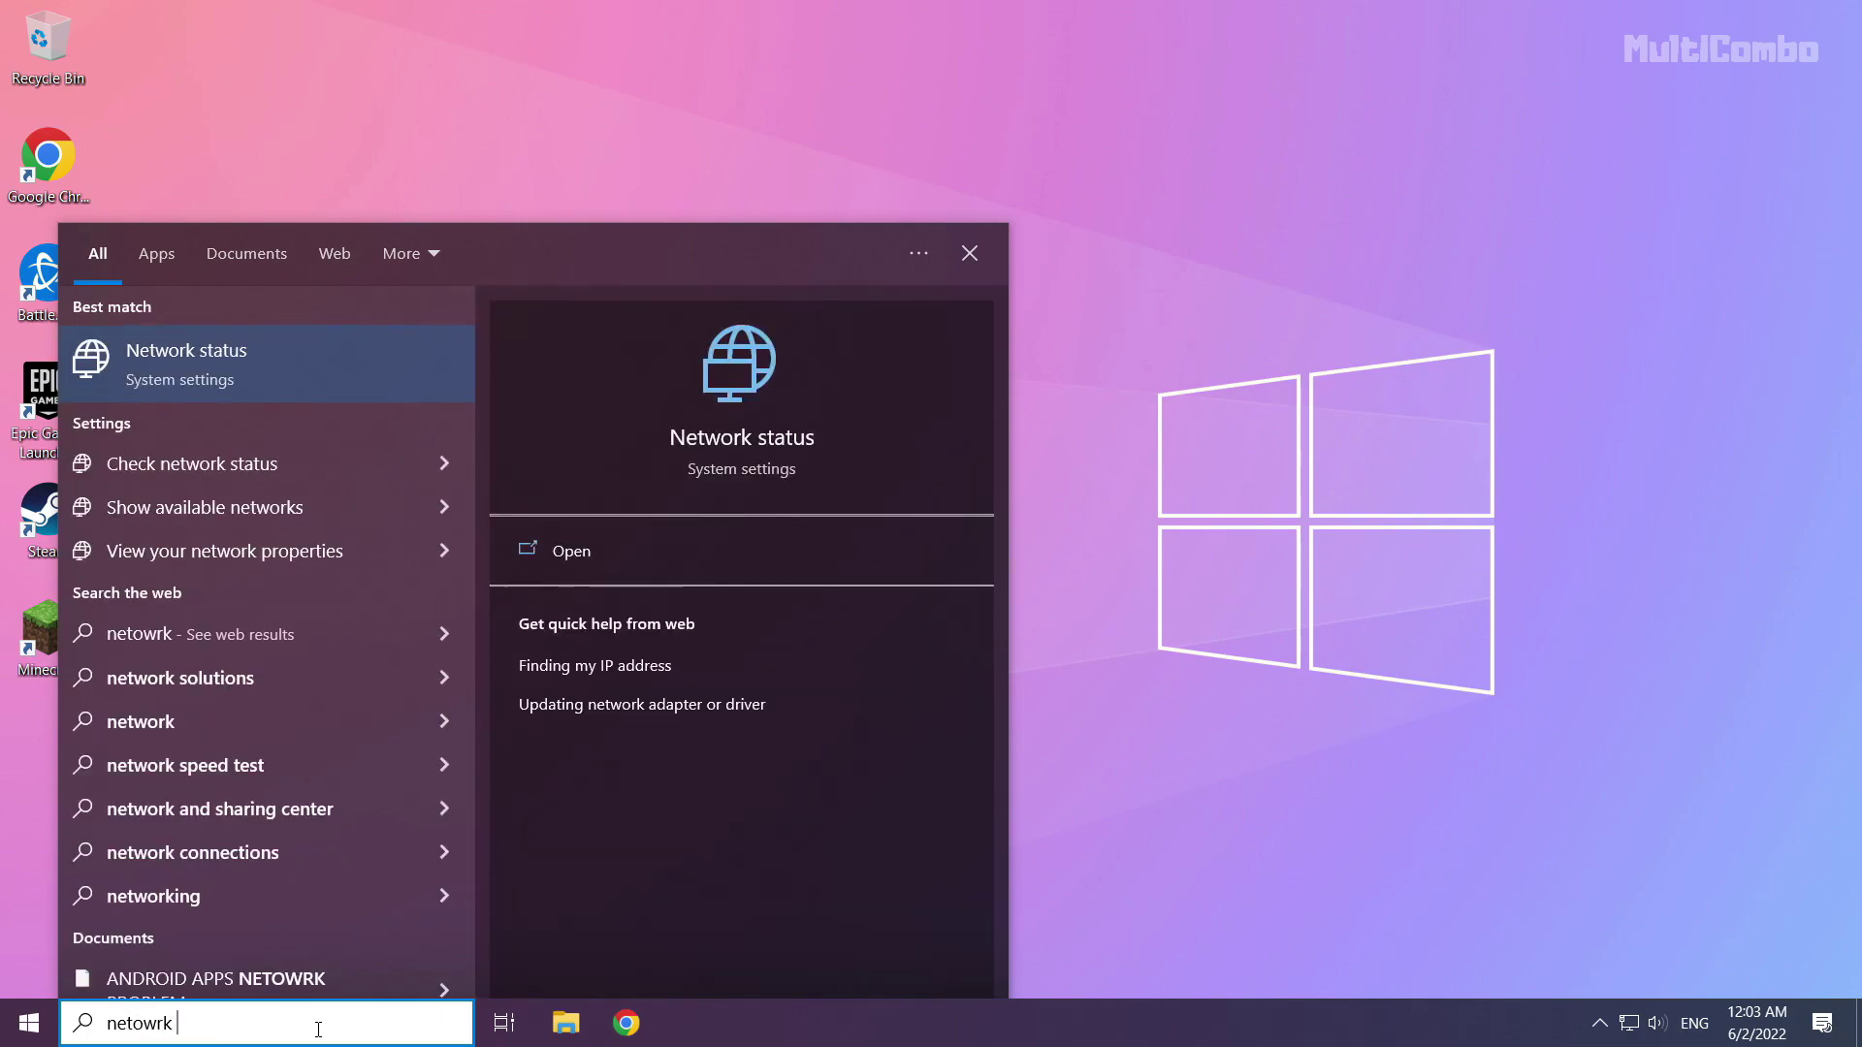
{"action": "type", "text": " reset"}
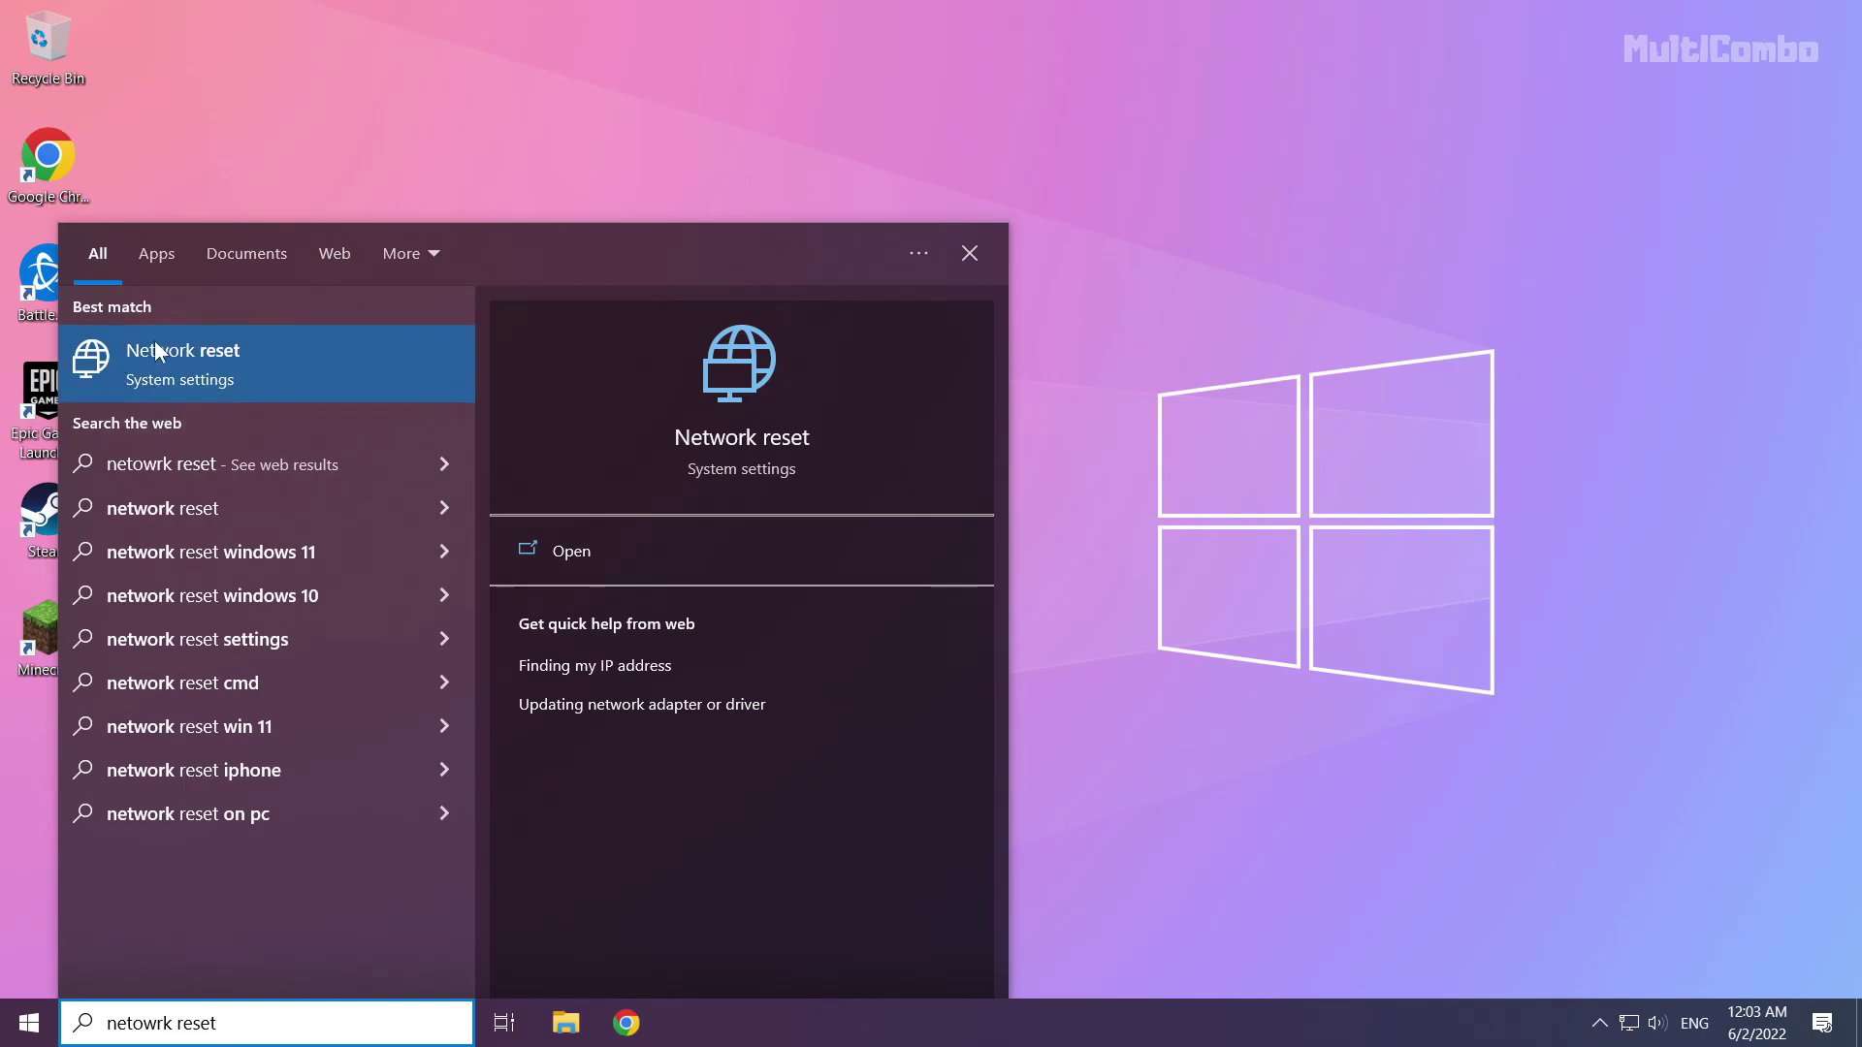
{"action": "left_click", "coordinate": [318, 369]}
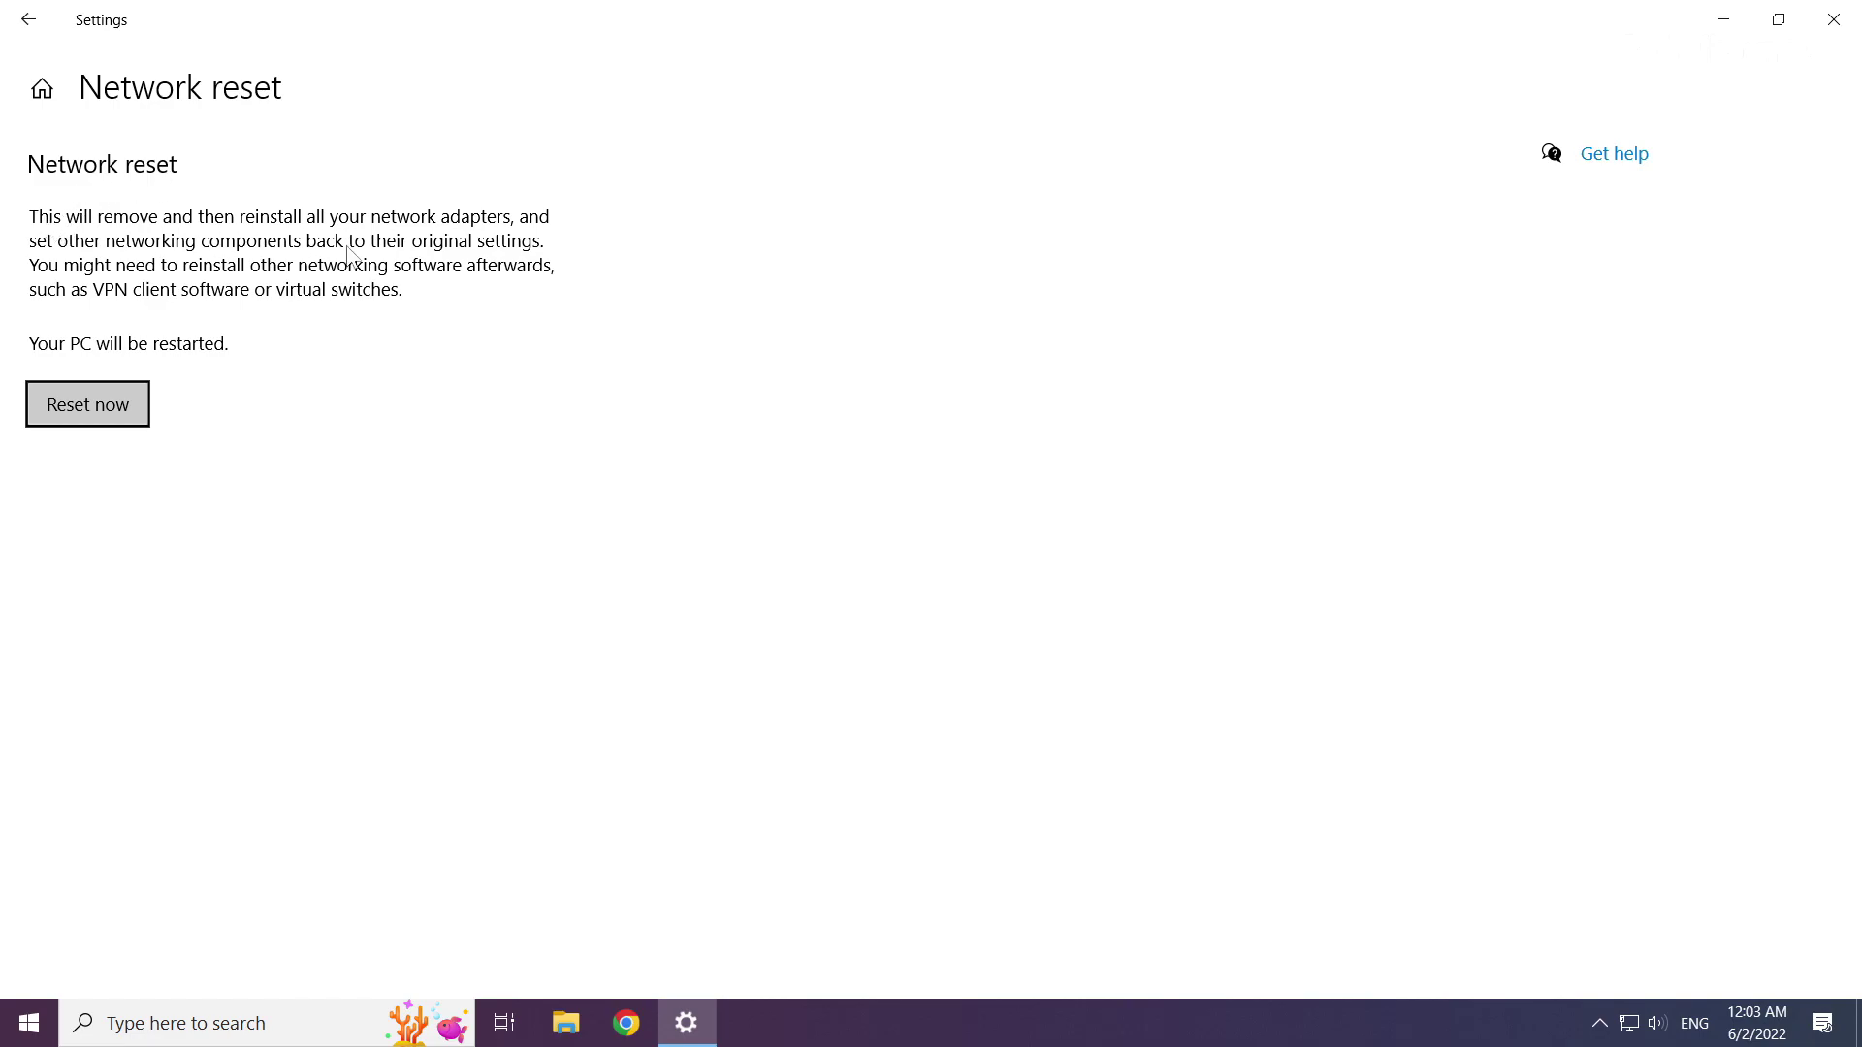
Step: Confirm the network reset, dismiss the sign-out notice, and close Settings
{"action": "left_click", "coordinate": [102, 418]}
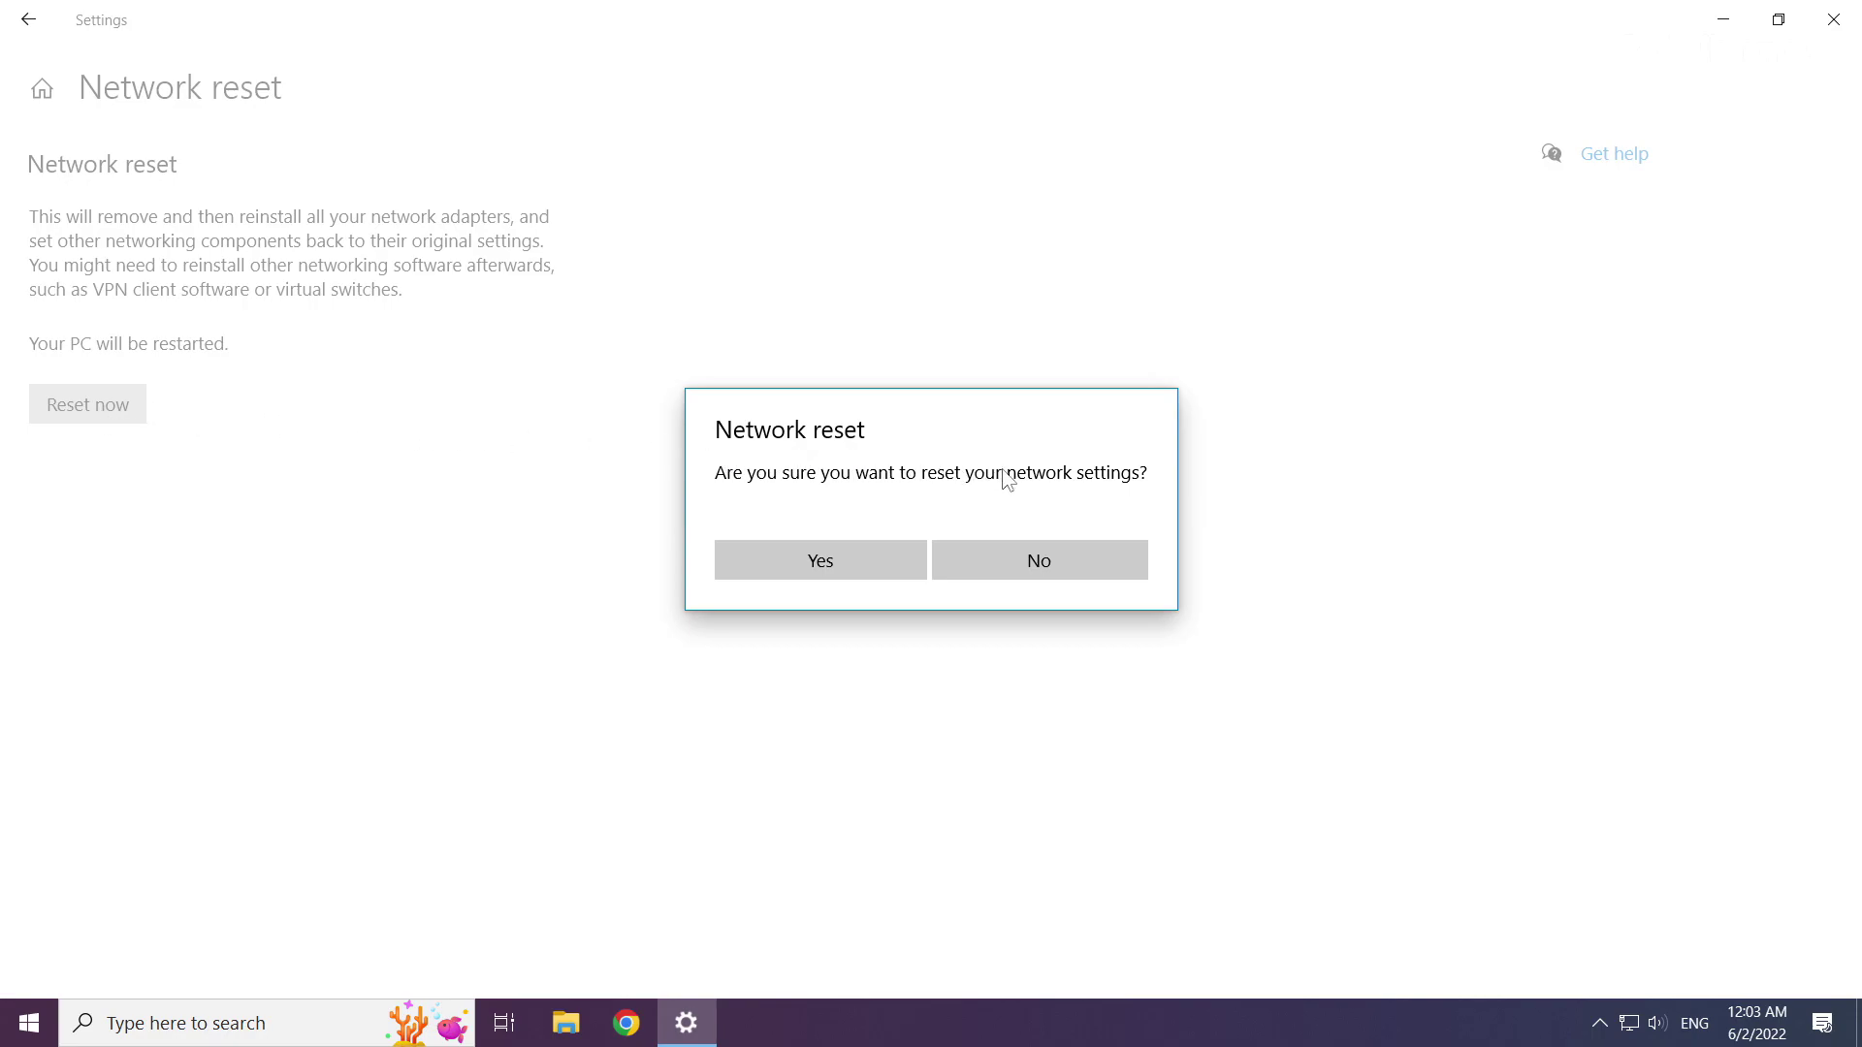
{"action": "left_click", "coordinate": [828, 562]}
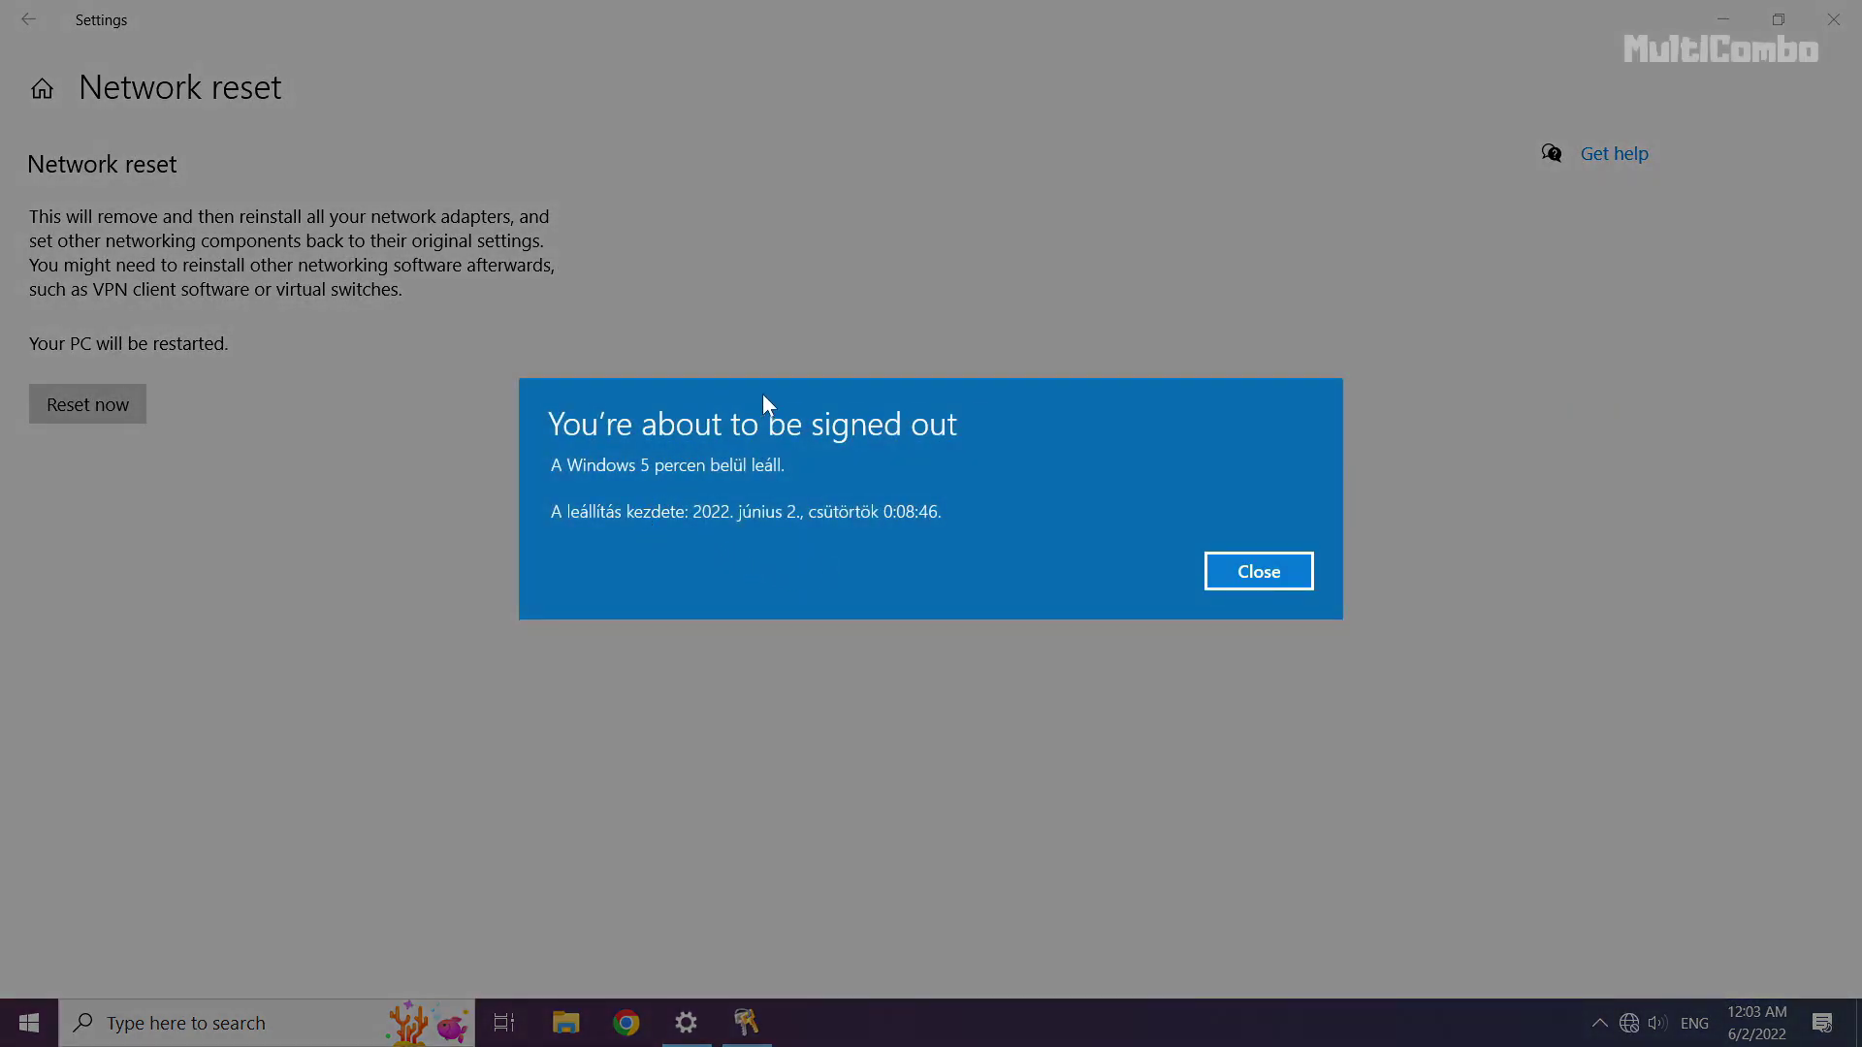
{"action": "left_click", "coordinate": [1267, 575]}
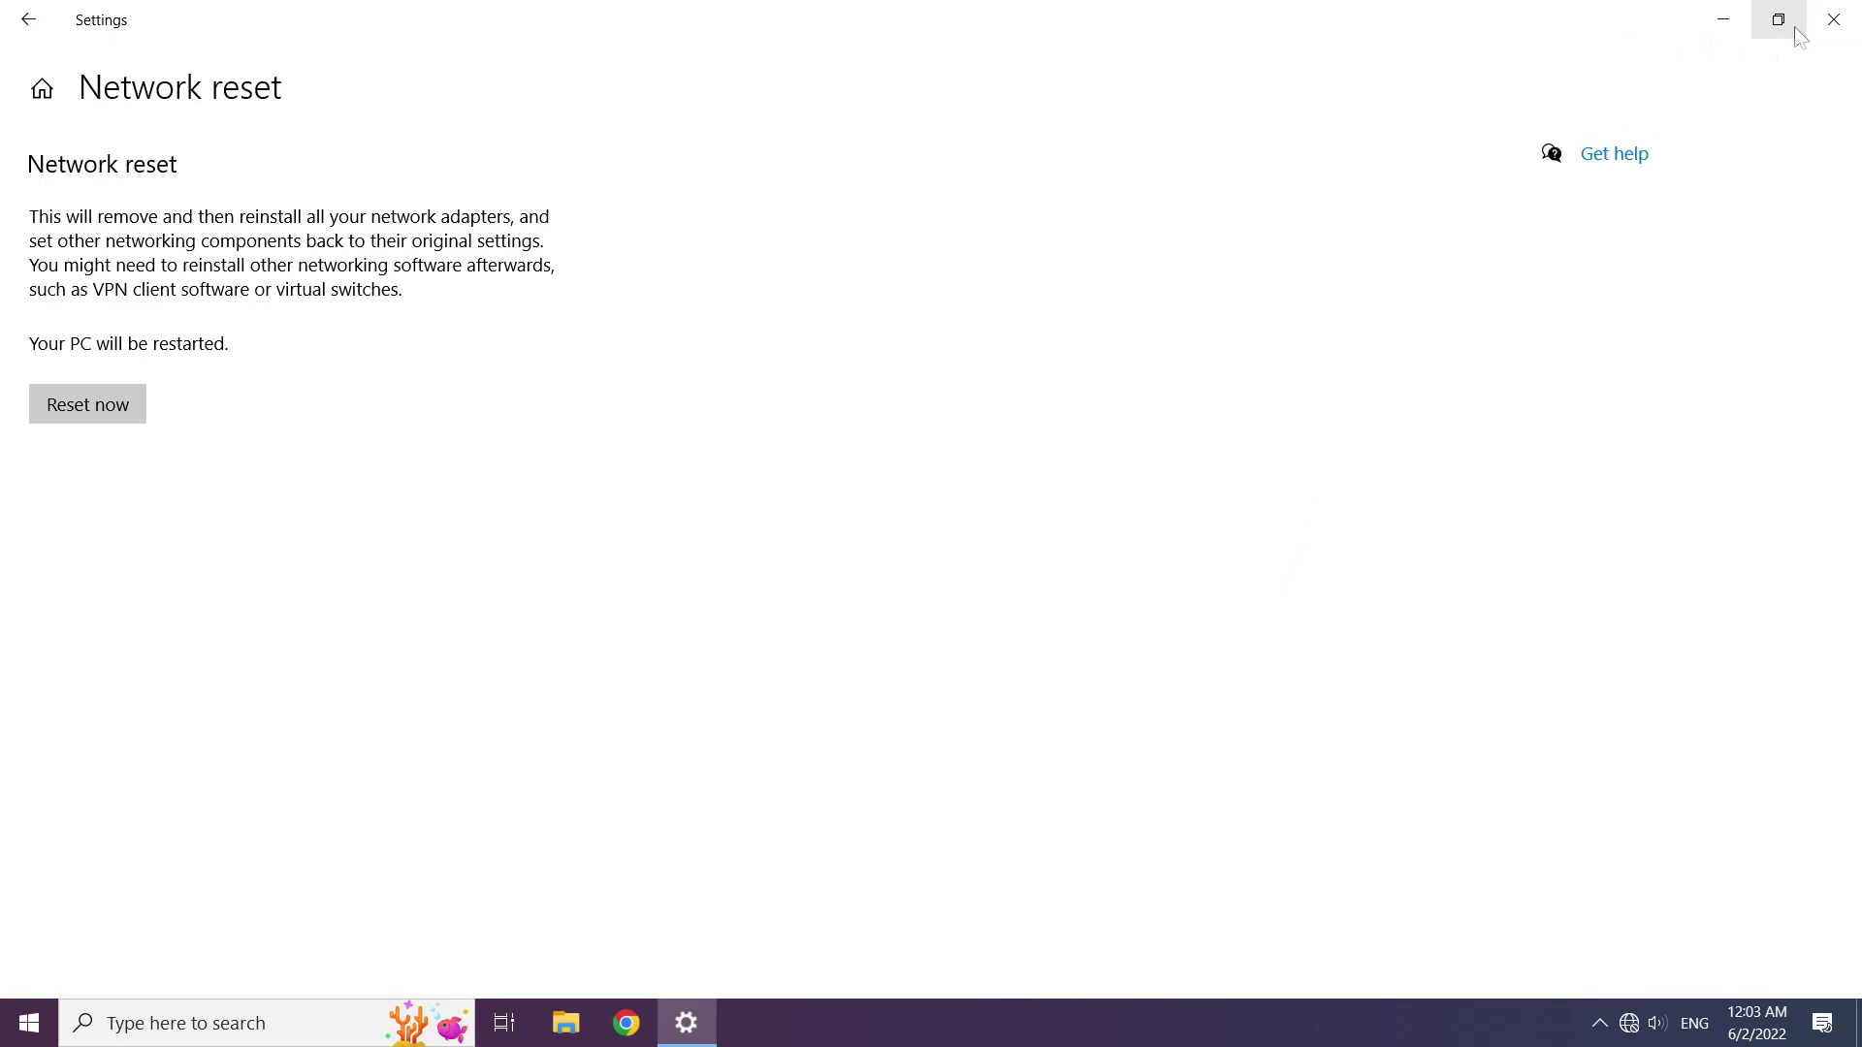
{"action": "left_click", "coordinate": [1840, 26]}
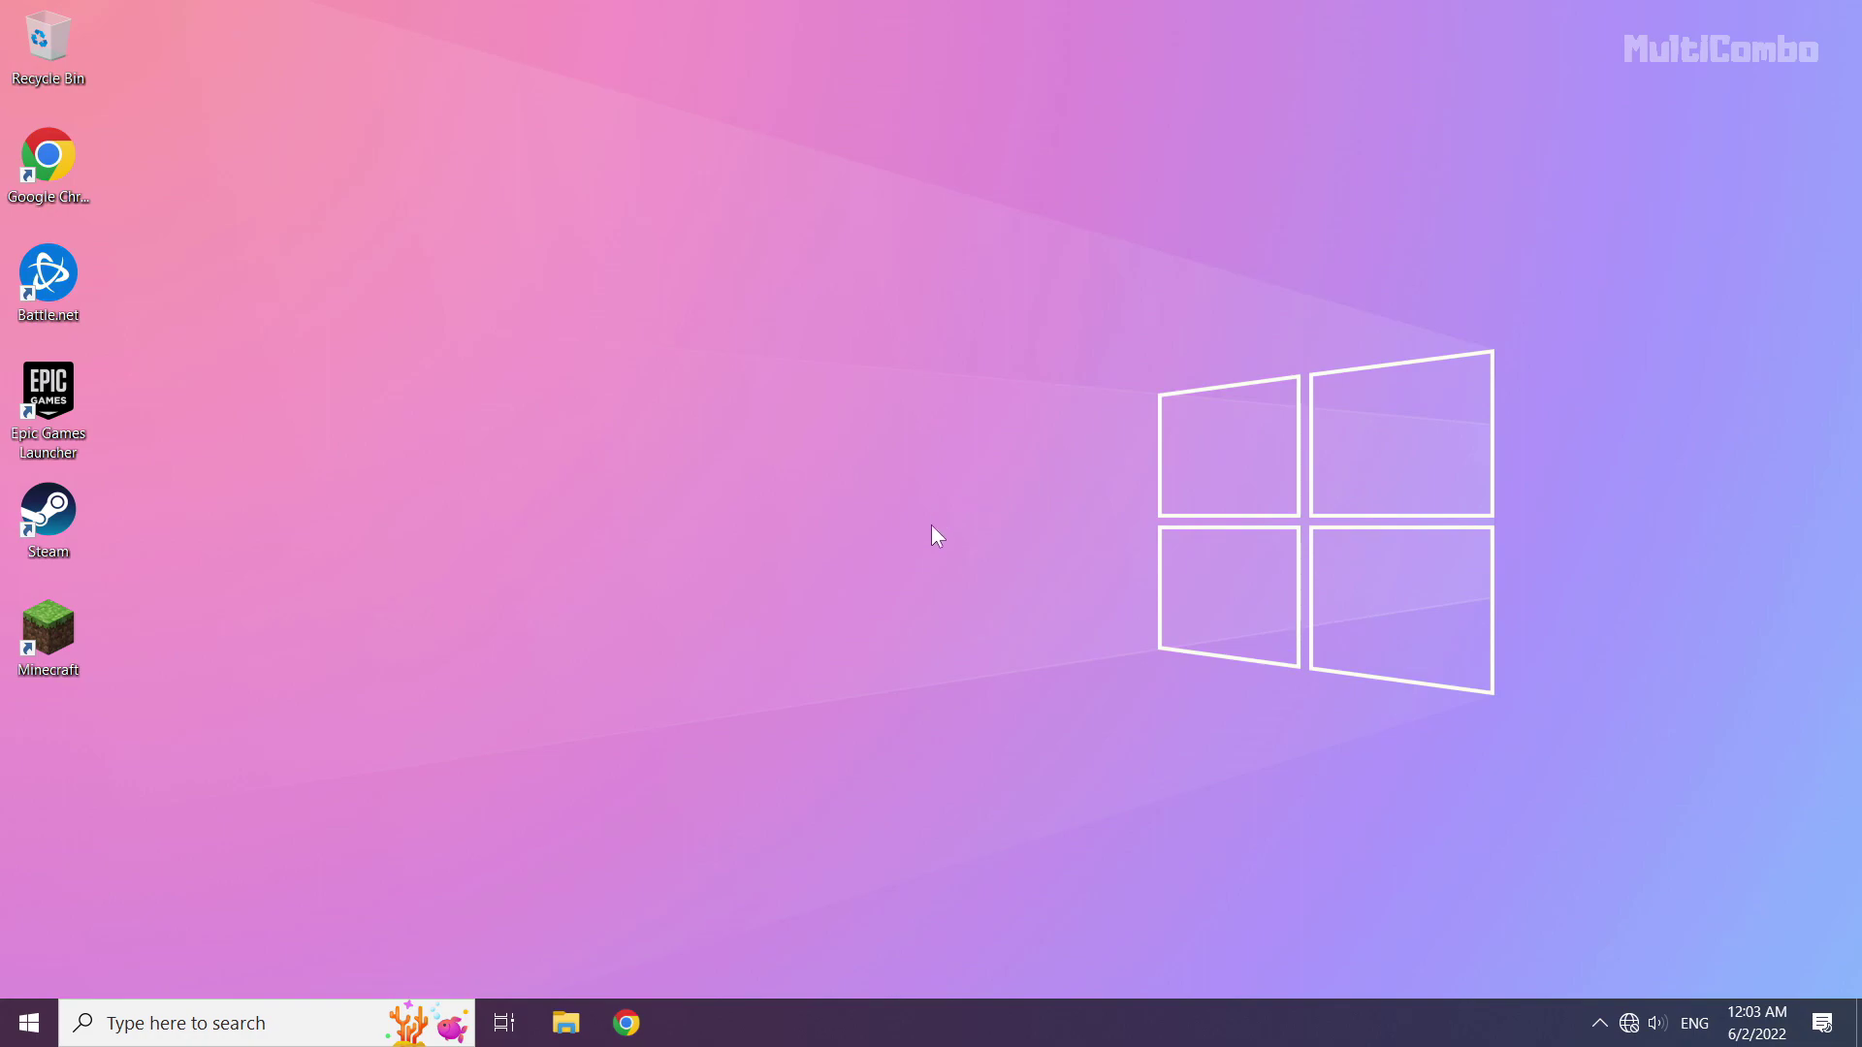
Step: Show the Start menu power options (Sleep, Shut down, Restart)
{"action": "left_click", "coordinate": [27, 1022]}
{"action": "left_click", "coordinate": [30, 968]}
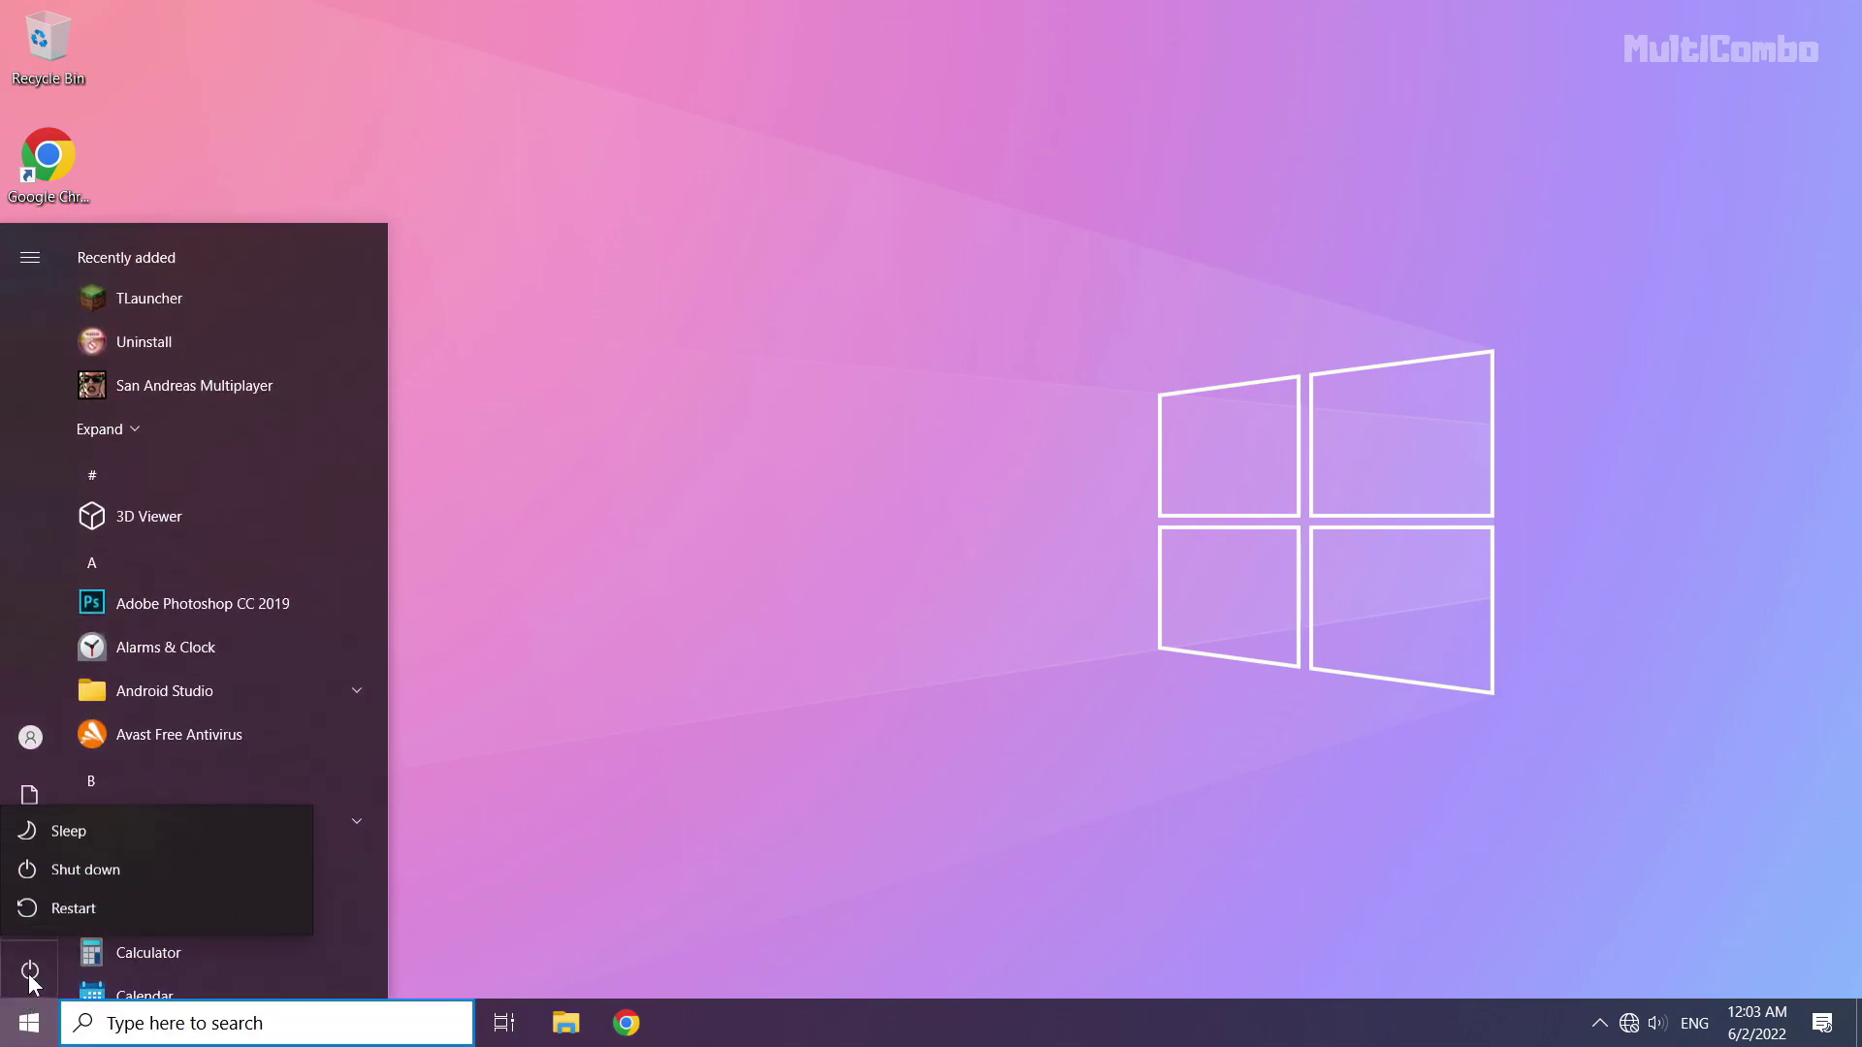